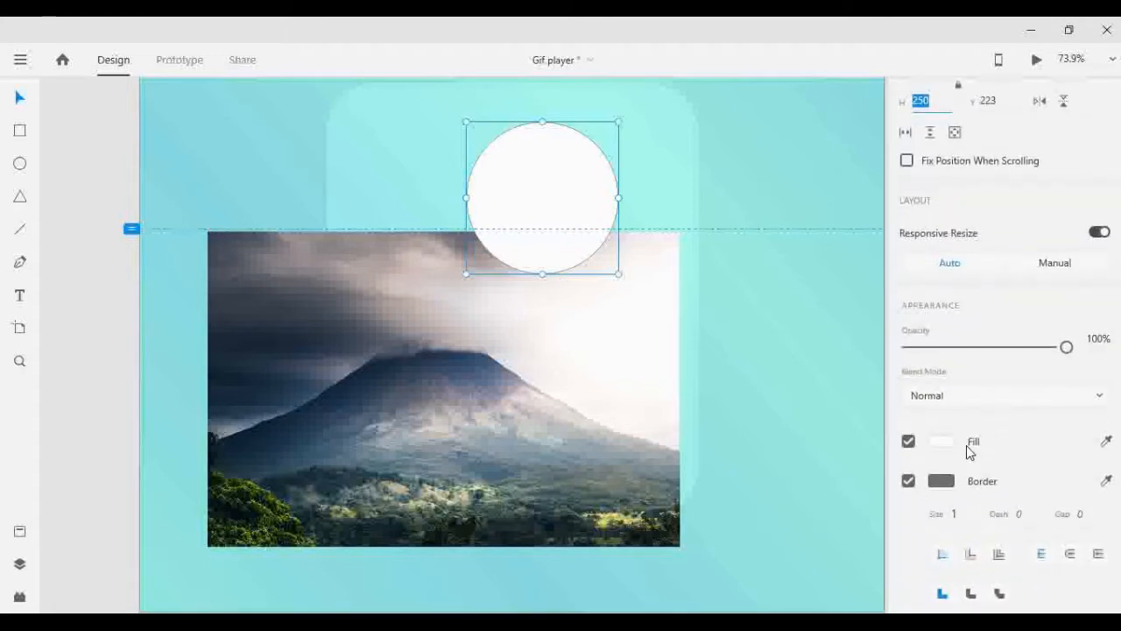
# - Remove the white circle's border, then move the volcano photo behind it and shrink it to just cover the circle
pyautogui.click(908, 481)
pyautogui.moveTo(482, 363); pyautogui.dragTo(528, 254)
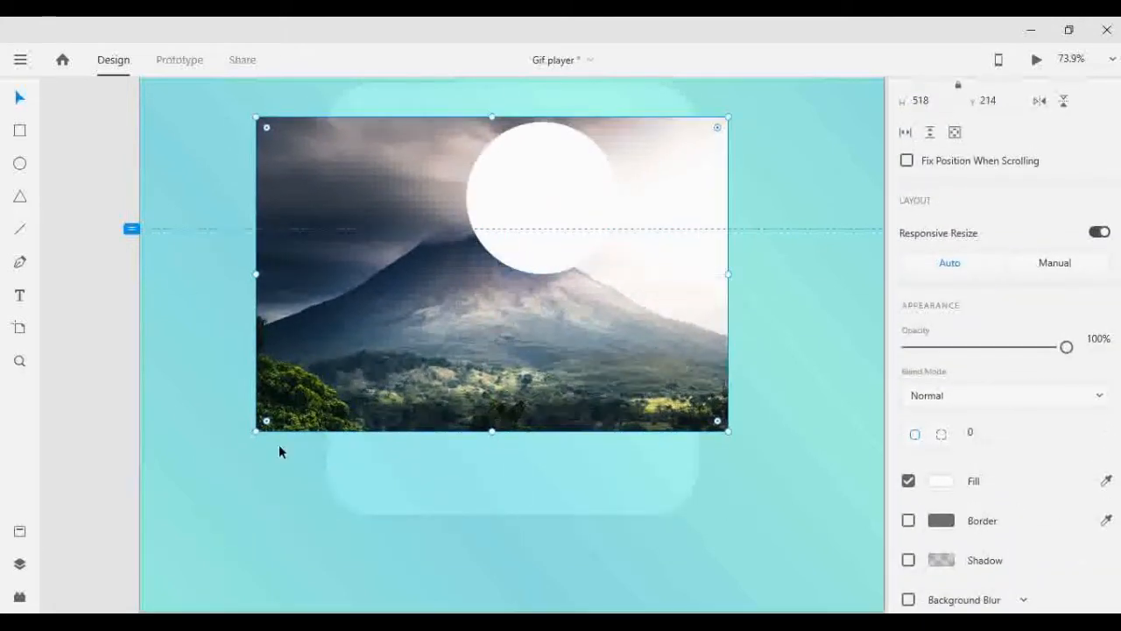
pyautogui.moveTo(253, 428); pyautogui.dragTo(370, 290)
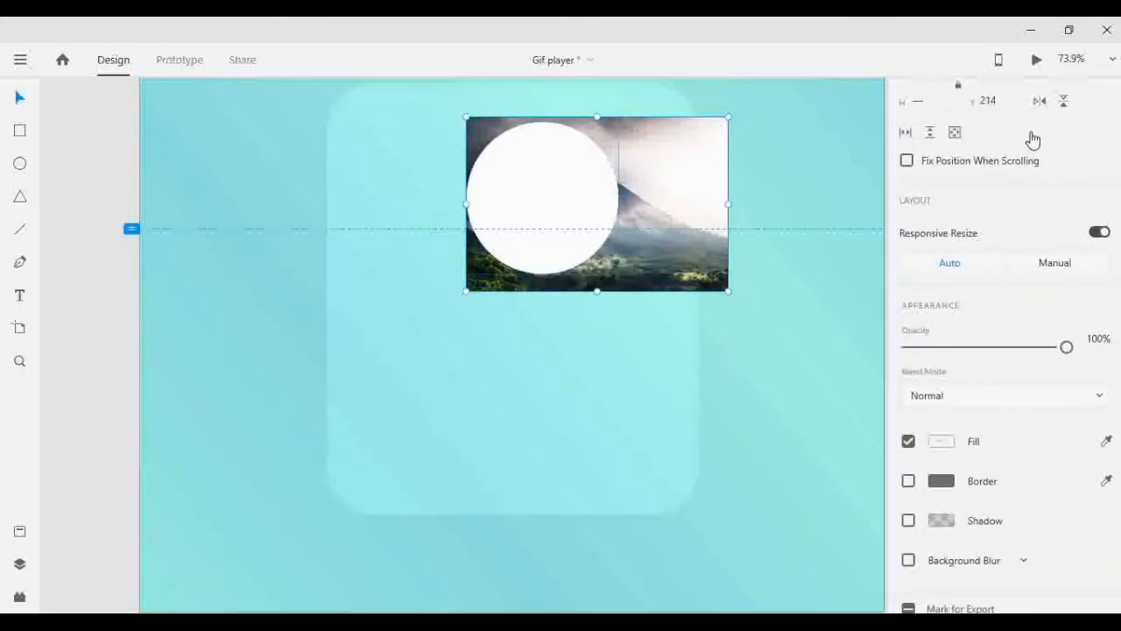
# - Center the photo and white circle on each other and mask the photo with the circle shape
pyautogui.scroll(3, 1042, 127)
pyautogui.click(1053, 99)
pyautogui.click(937, 100)
pyautogui.rightClick(578, 255)
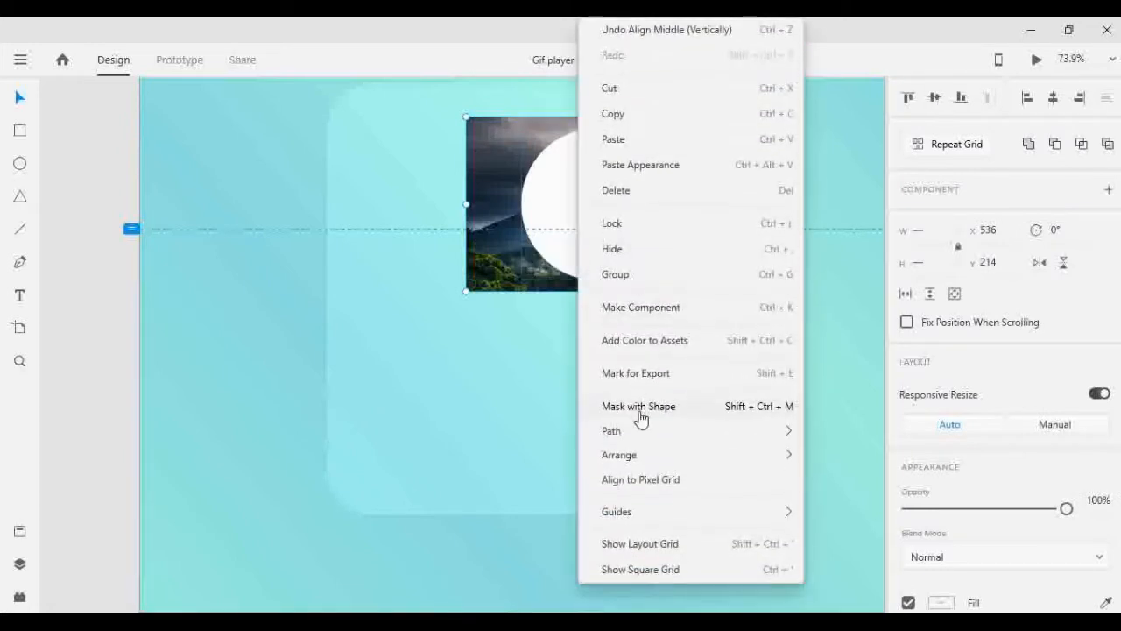
pyautogui.click(641, 418)
# - Align the circular photo to the rounded card's horizontal center and top edge
pyautogui.click(1052, 98)
pyautogui.keyDown('shift'); pyautogui.click(652, 186); pyautogui.keyUp('shift')
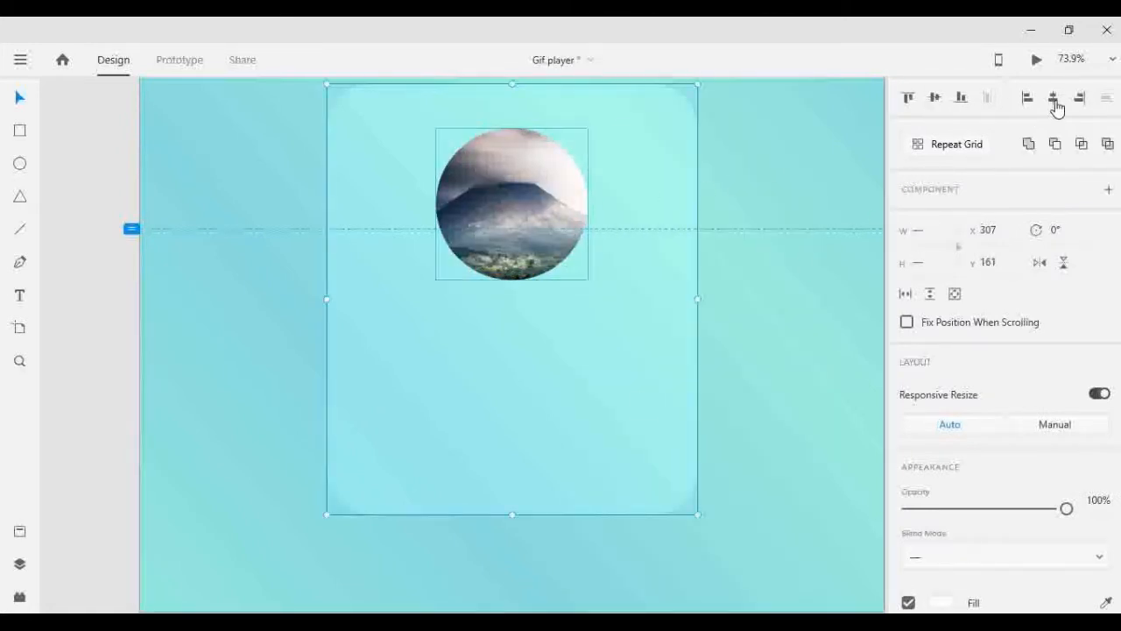
pyautogui.click(909, 99)
# - Nudge the circular photo down from the card's top edge
pyautogui.click(771, 147)
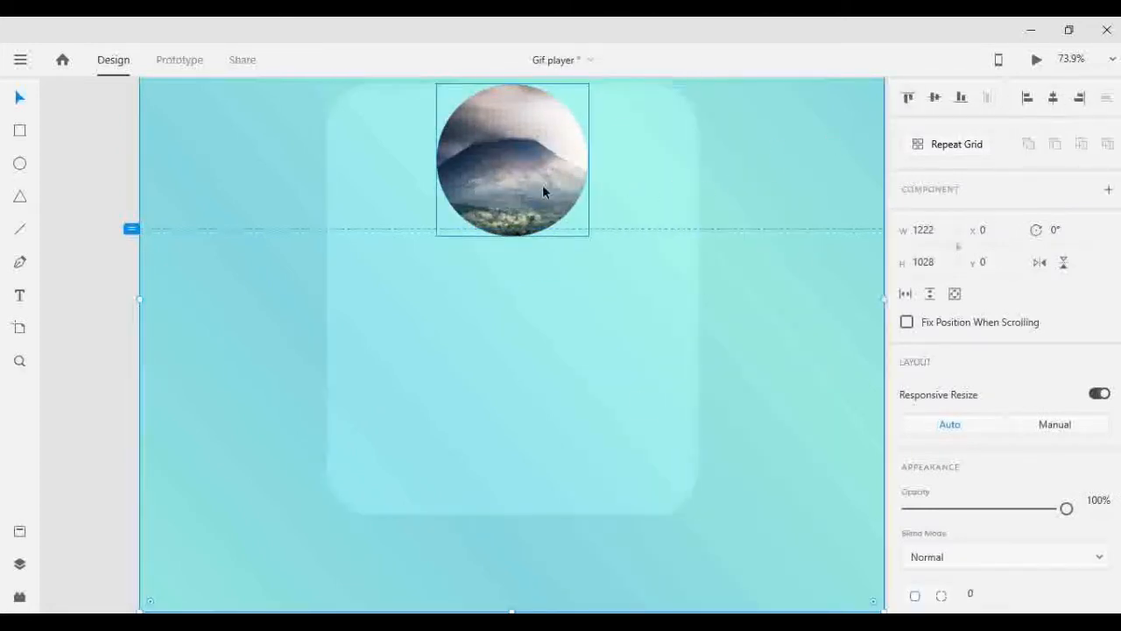
pyautogui.scroll(1, 540, 185)
pyautogui.click(540, 186)
pyautogui.hotkey('shift', 'Down')
pyautogui.hotkey('shift', 'Down')
pyautogui.hotkey('shift', 'Down')
pyautogui.hotkey('shift', 'Down')
pyautogui.hotkey('shift', 'Down')
pyautogui.hotkey('shift', 'Down')
pyautogui.click(735, 159)
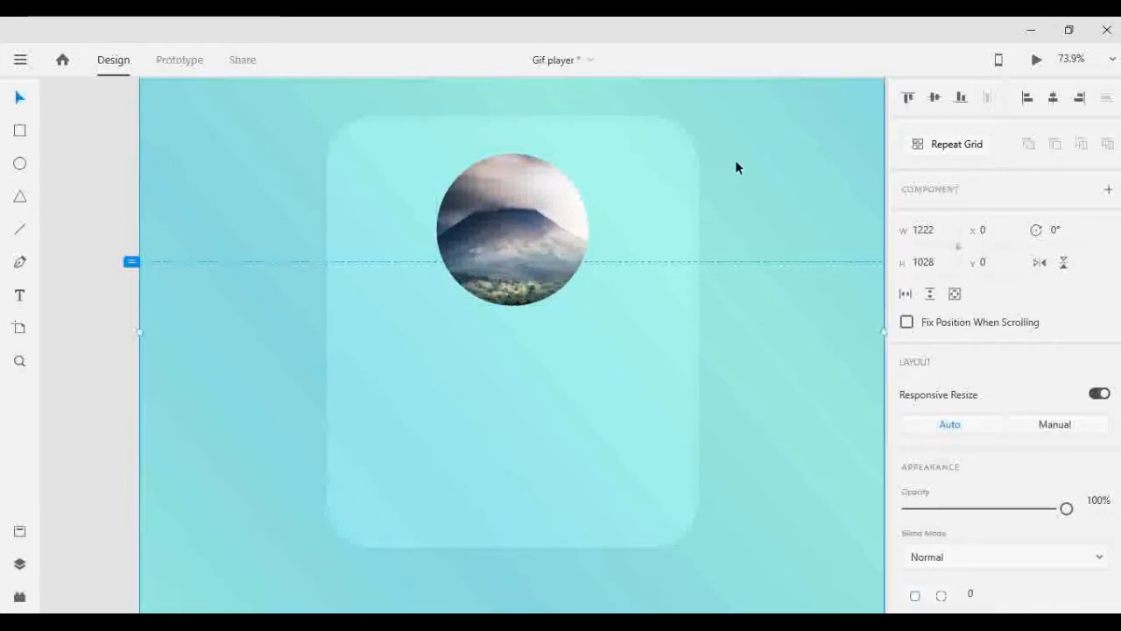
# - Move the horizontal guide to the card's top edge and lower the circular photo to Y 241
pyautogui.moveTo(130, 265); pyautogui.dragTo(144, 116)
pyautogui.click(131, 338)
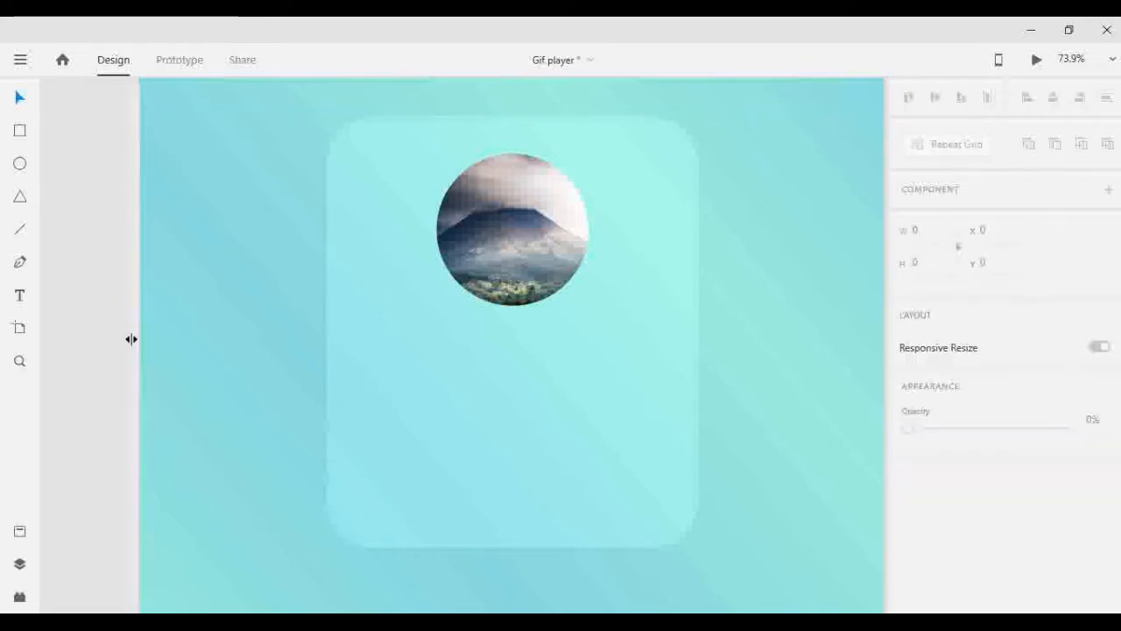
pyautogui.click(539, 213)
pyautogui.hotkey('shift', 'Down')
pyautogui.hotkey('shift', 'Down')
pyautogui.click(132, 310)
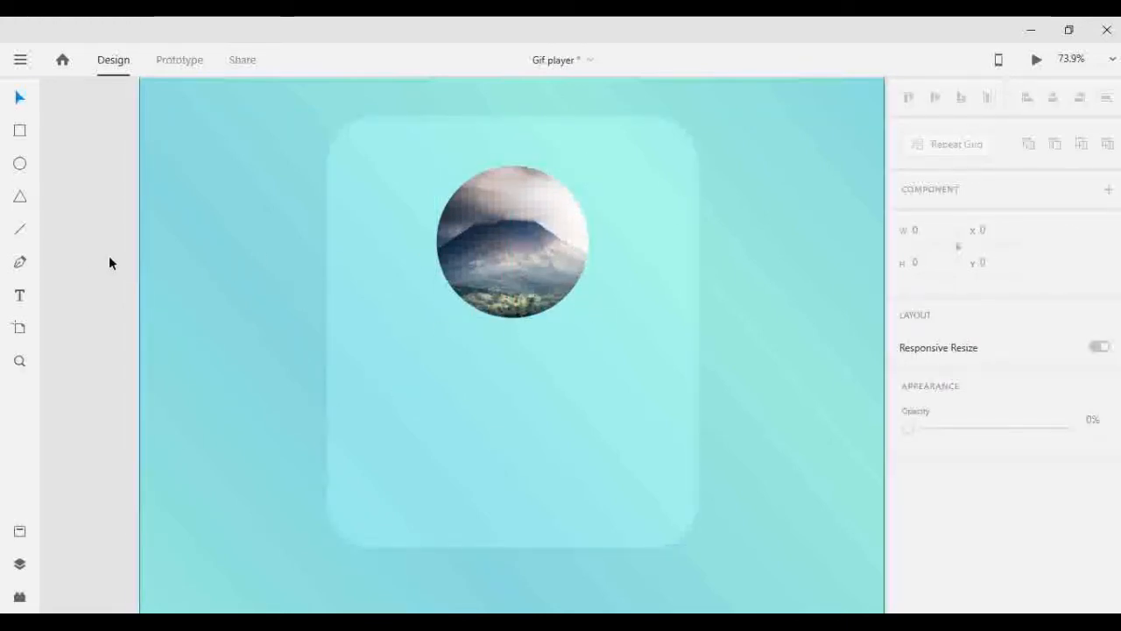
# - Duplicate the circular photo lower on the card, ungroup the copy's mask and delete its photo, keeping the white circle
pyautogui.click(478, 213)
pyautogui.moveTo(500, 222); pyautogui.dragTo(501, 446)
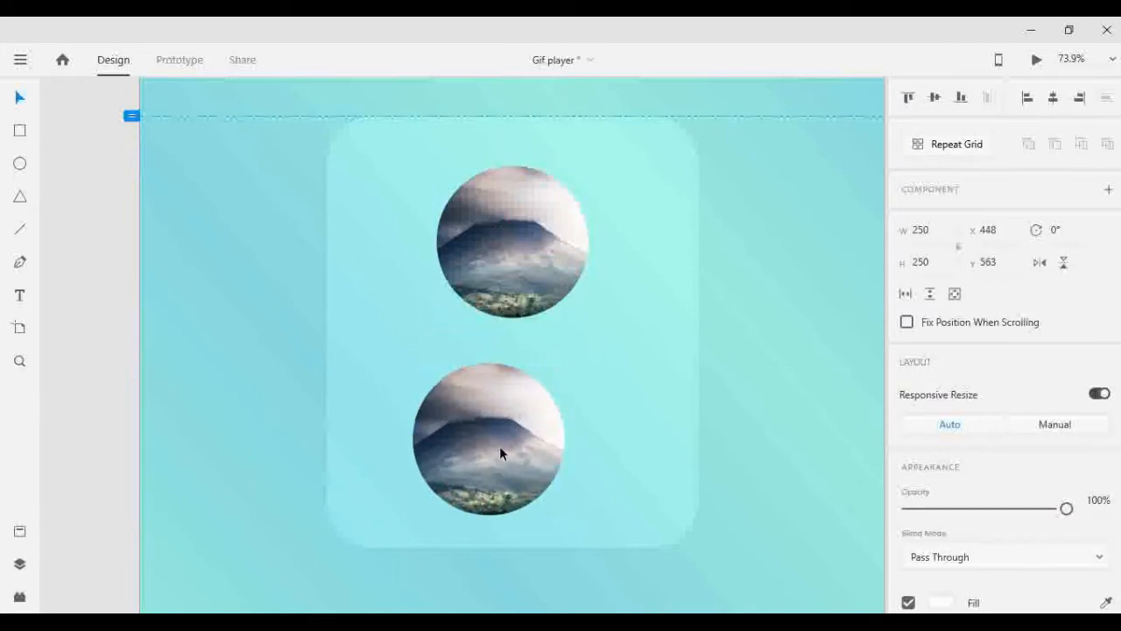
pyautogui.rightClick(499, 446)
pyautogui.click(565, 328)
pyautogui.click(607, 385)
pyautogui.press('Delete')
# - Move the white circle over the circular photo and bring the photo to the front
pyautogui.moveTo(504, 407); pyautogui.dragTo(525, 232)
pyautogui.click(533, 175)
pyautogui.hotkey('ctrl', 'shift', ']')
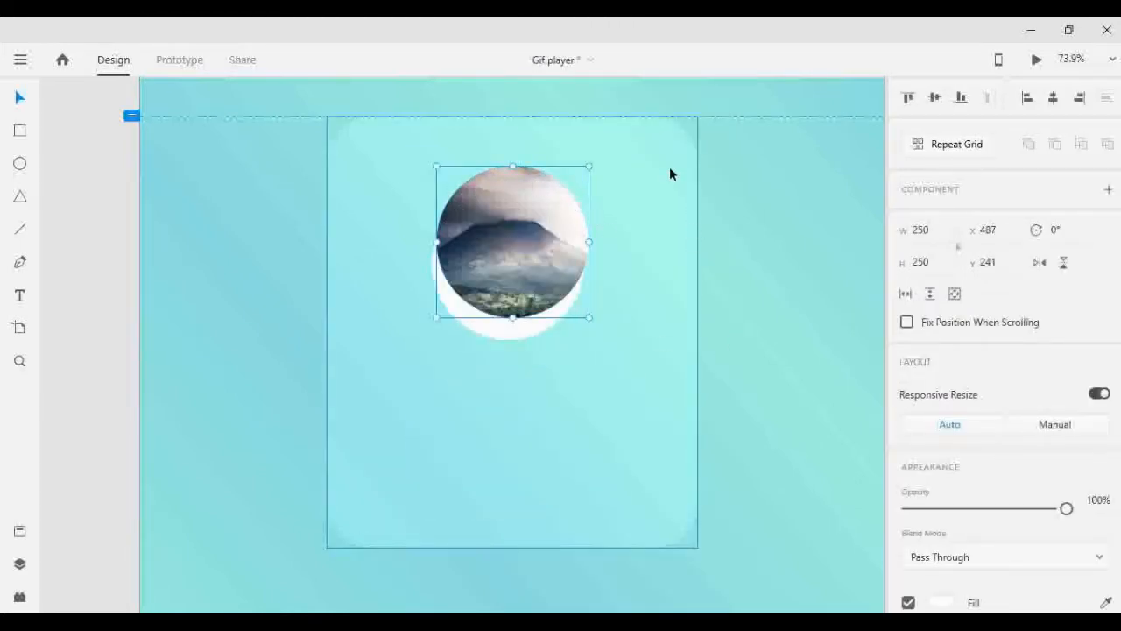
# - Nudge the white circle to X 486, Y 242, directly behind the circular photo
pyautogui.click(500, 336)
pyautogui.hotkey('shift', 'Up')
pyautogui.hotkey('shift', 'Up')
pyautogui.hotkey('shift', 'Up')
pyautogui.press('Right')
pyautogui.press('Right')
pyautogui.press('Right')
pyautogui.press('Right')
pyautogui.press('Right')
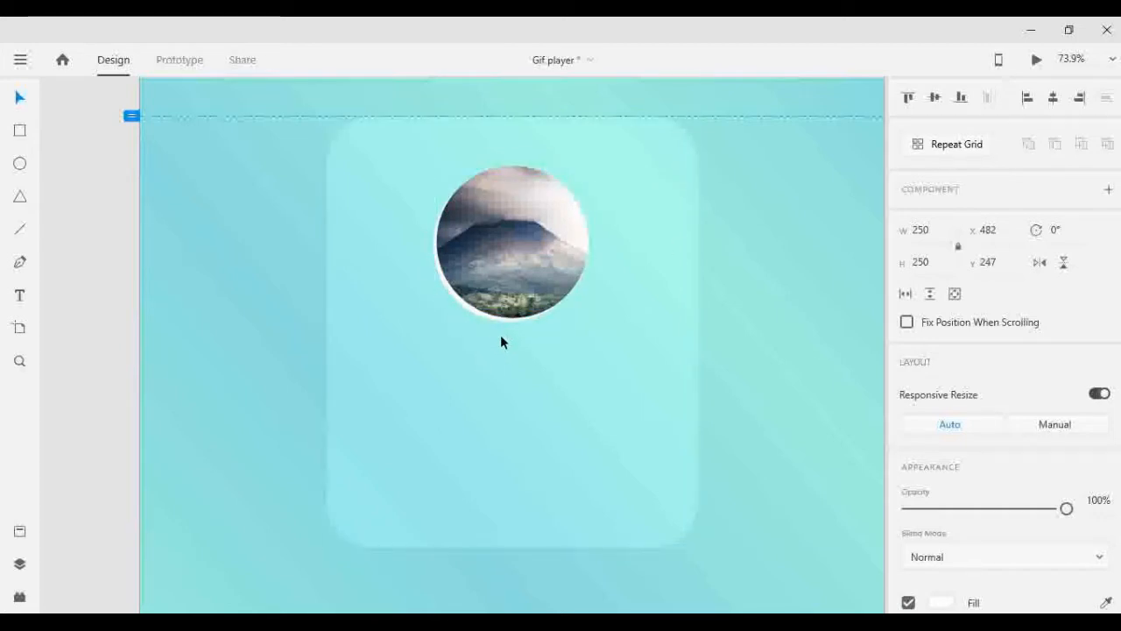
pyautogui.press('Up')
pyautogui.press('Up')
pyautogui.press('Right')
pyautogui.press('Right')
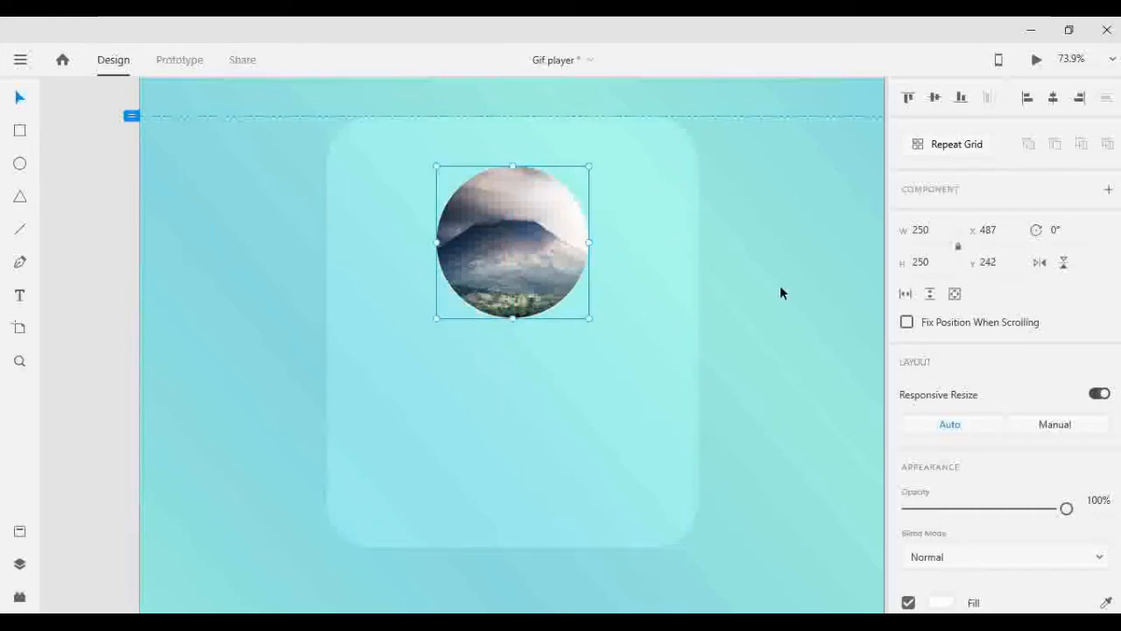
pyautogui.click(1056, 100)
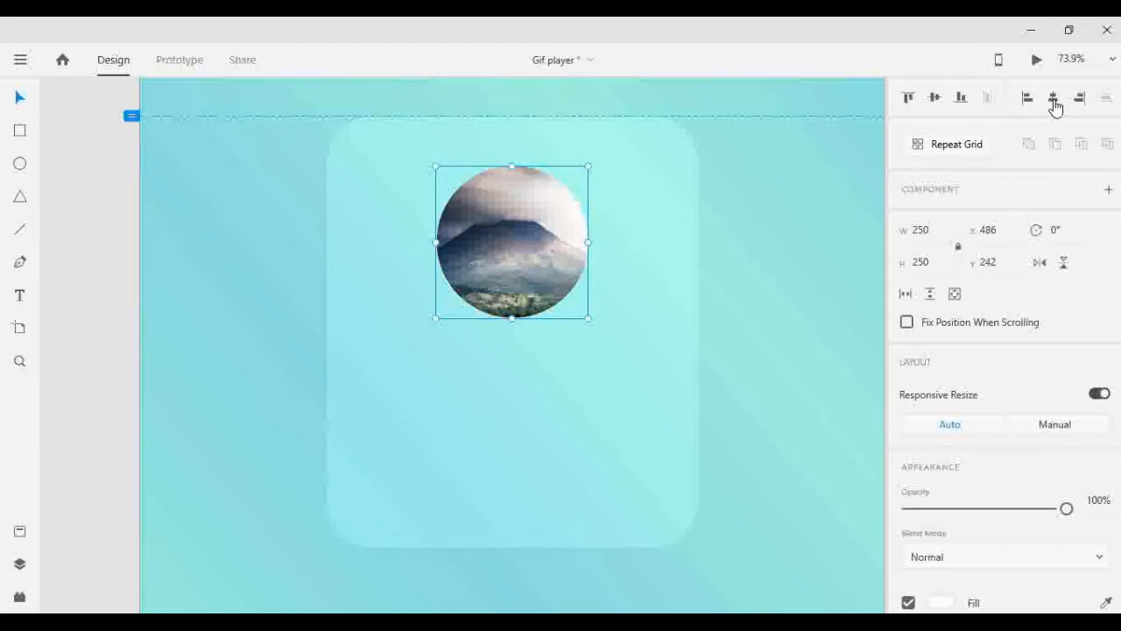
# - Enlarge the white circle to 270 by 270 and position it around the photo at X 476, Y 230
pyautogui.click(920, 229)
pyautogui.write('270')
pyautogui.press('Return')
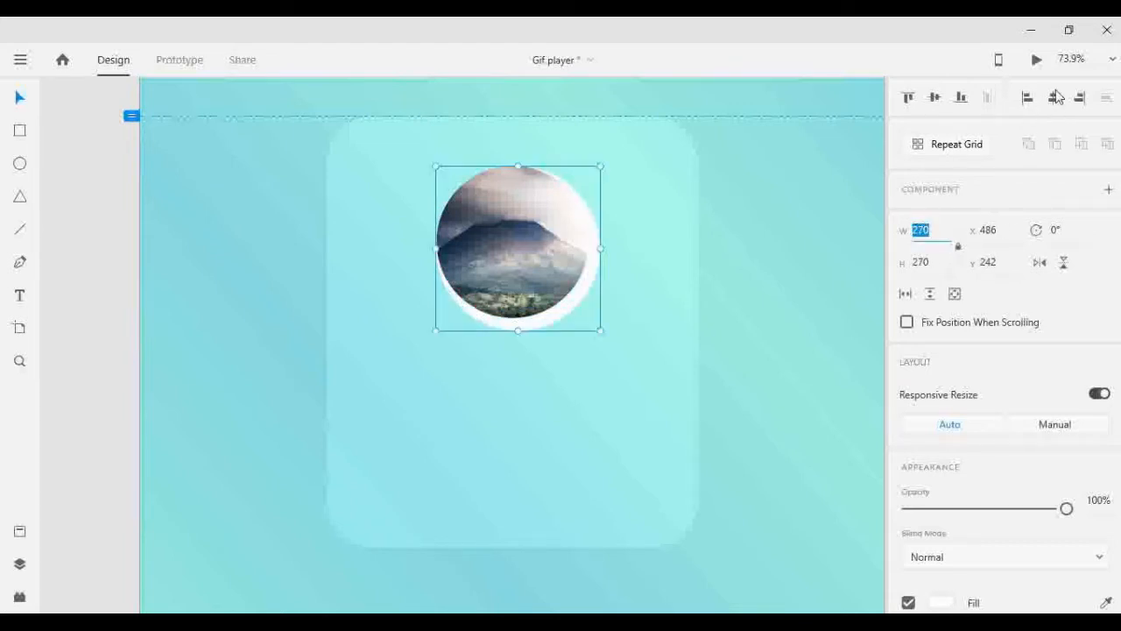
pyautogui.click(1055, 99)
pyautogui.press('Right')
pyautogui.press('Right')
pyautogui.press('Up')
pyautogui.press('Up')
pyautogui.press('Up')
pyautogui.press('Up')
pyautogui.press('Up')
pyautogui.press('Up')
pyautogui.press('Up')
pyautogui.press('Up')
pyautogui.press('Up')
pyautogui.press('Up')
pyautogui.press('Up')
pyautogui.press('Up')
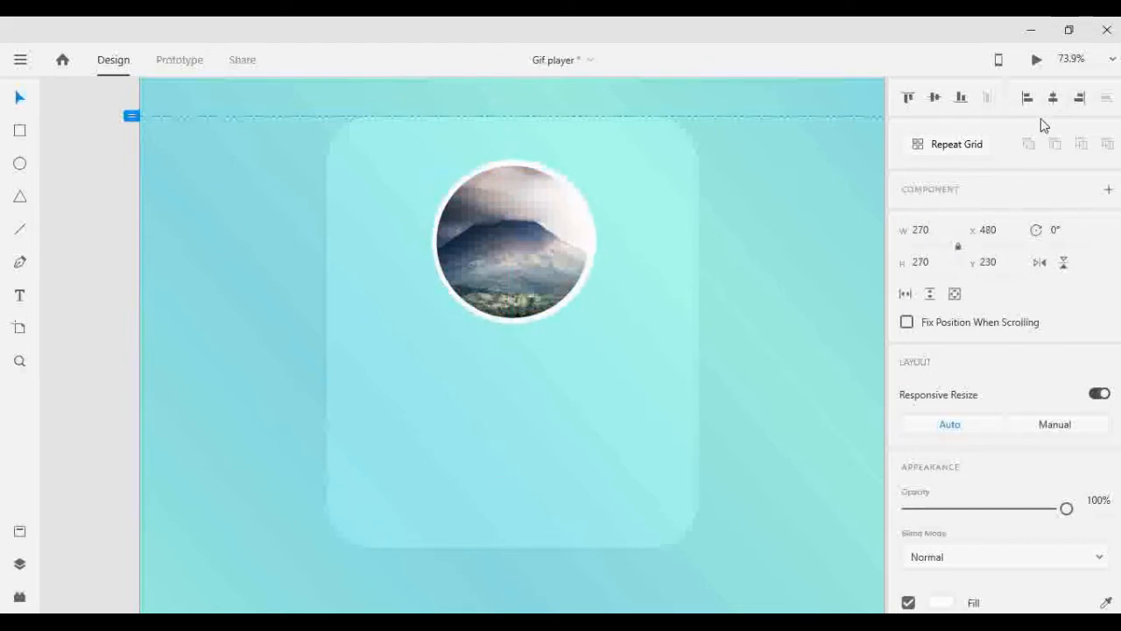
pyautogui.scroll(4, 436, 263)
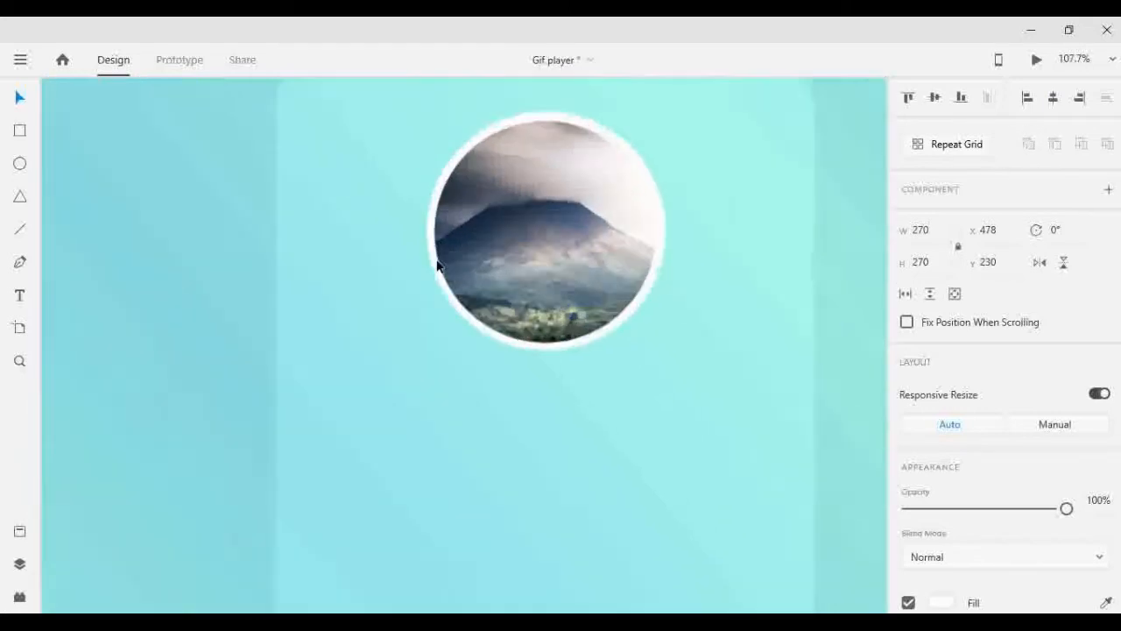
pyautogui.scroll(2, 823, 219)
pyautogui.click(1054, 99)
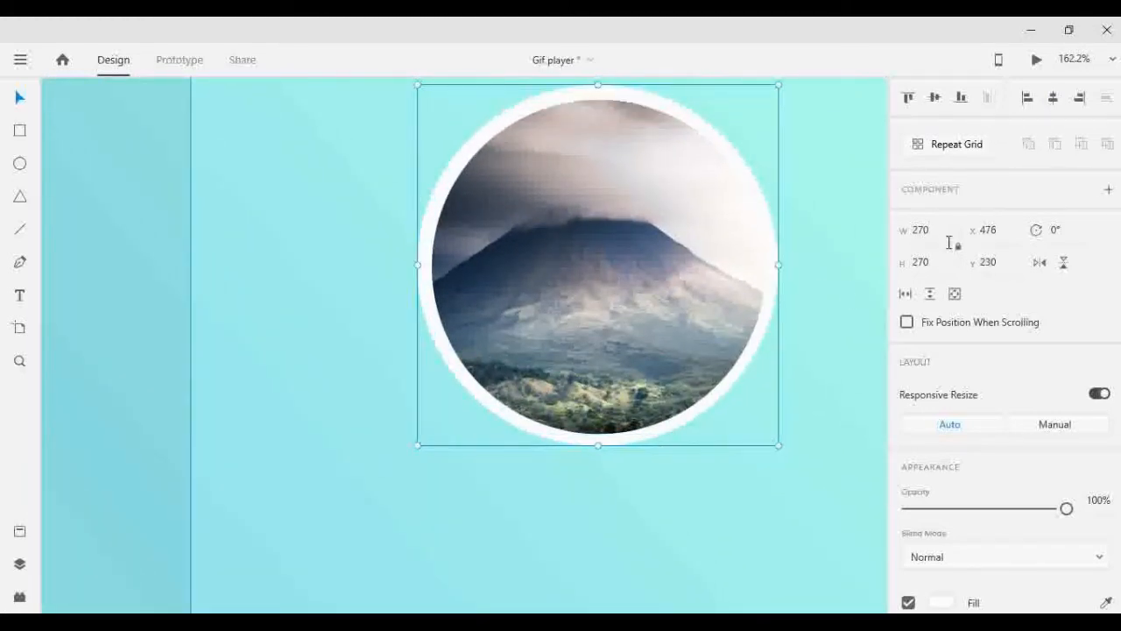
# - Set the white circle's width to 273 and height to 271, and shift it to X 476, Y 231
pyautogui.click(920, 230)
pyautogui.press('Up')
pyautogui.press('Up')
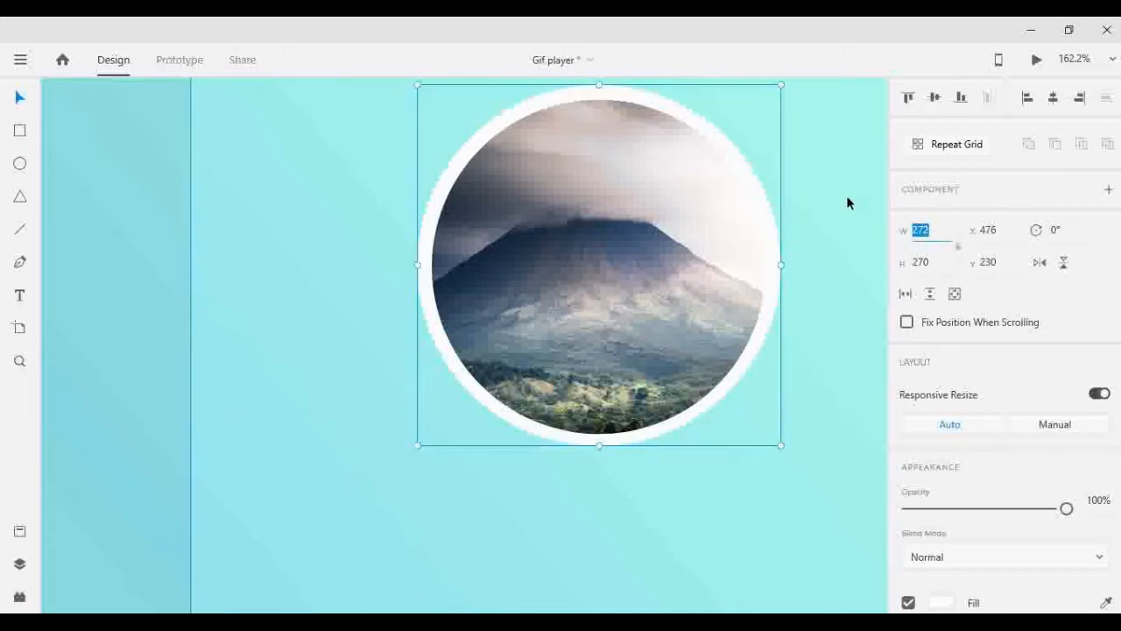
pyautogui.click(1053, 99)
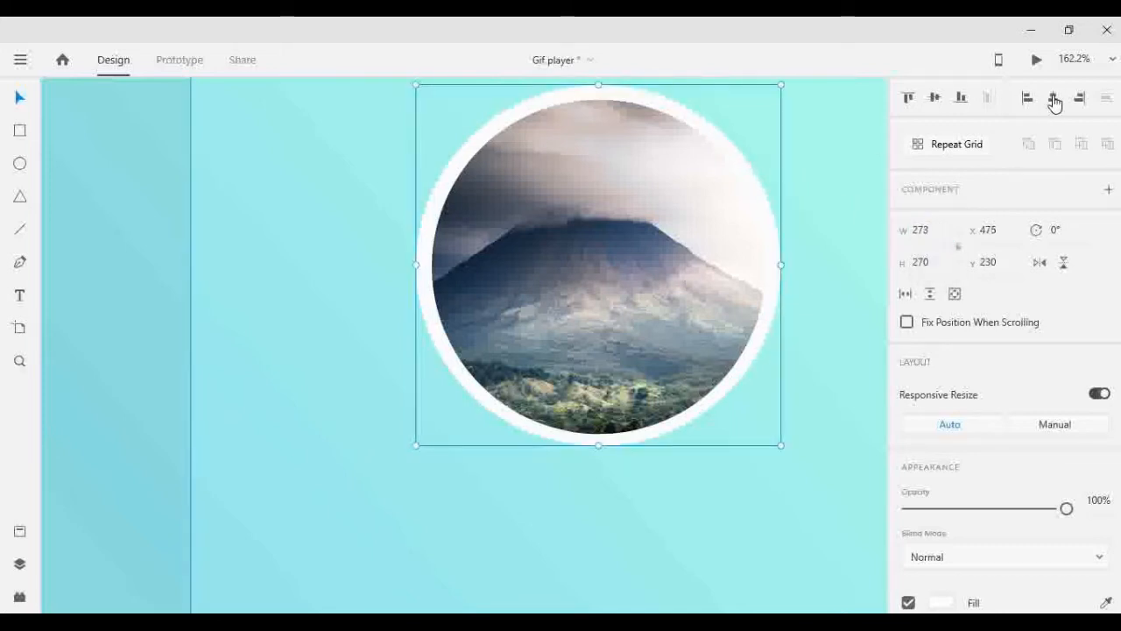
pyautogui.hotkey('shift', 'm')
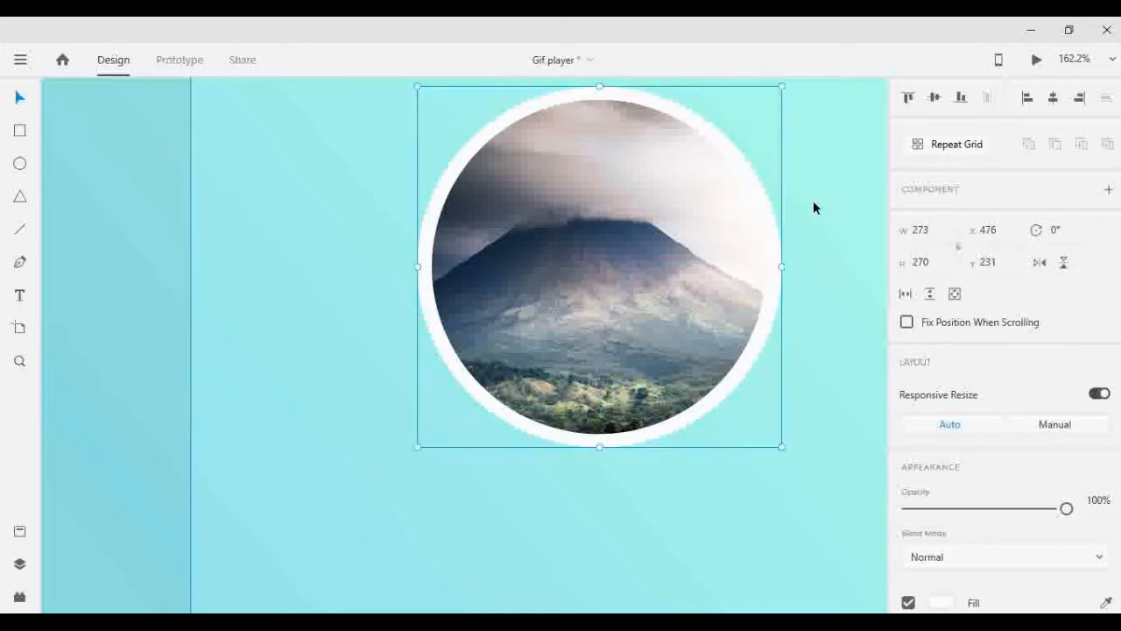
pyautogui.click(928, 262)
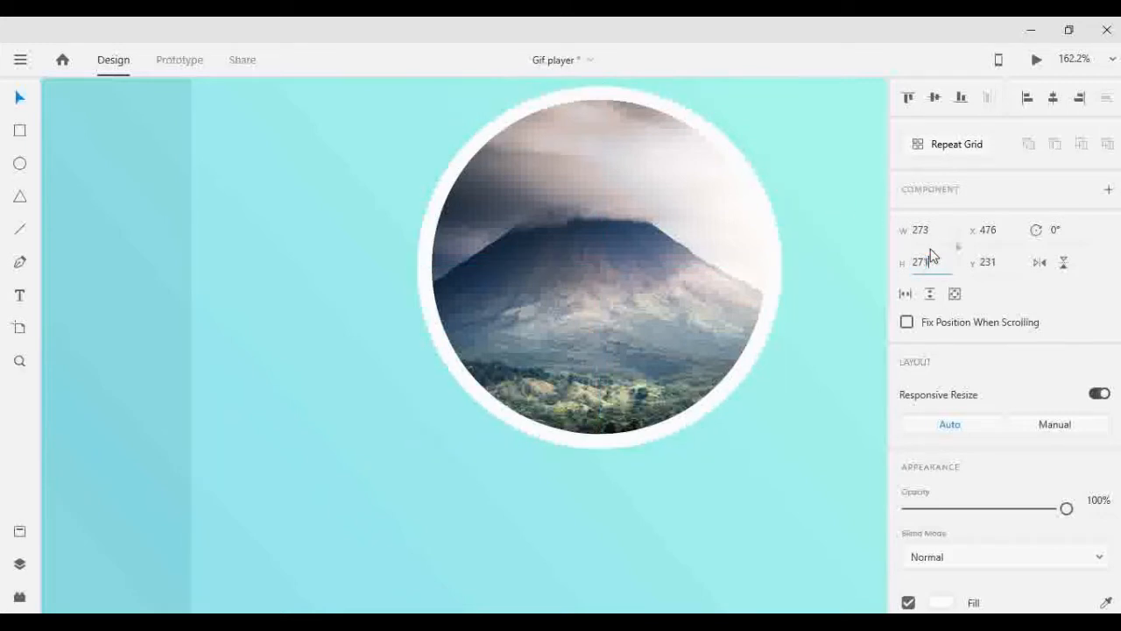
pyautogui.press('Return')
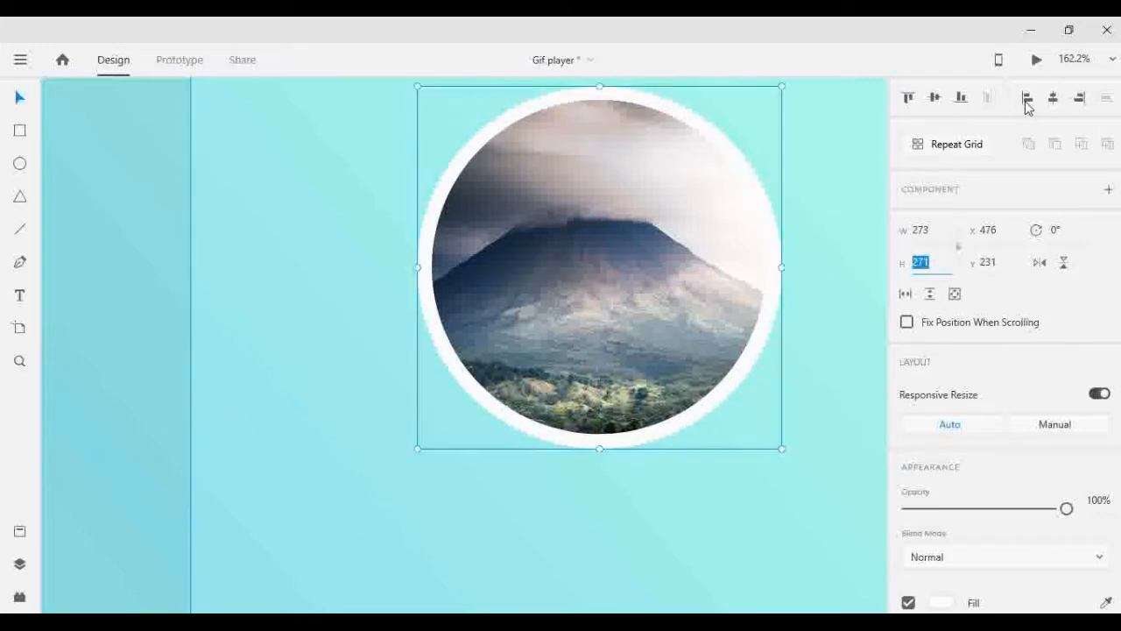
pyautogui.click(847, 187)
# - Give the white circle around the photo a teal border with color #3AB49A
pyautogui.click(744, 373)
pyautogui.scroll(-1, 743, 373)
pyautogui.scroll(-2, 970, 433)
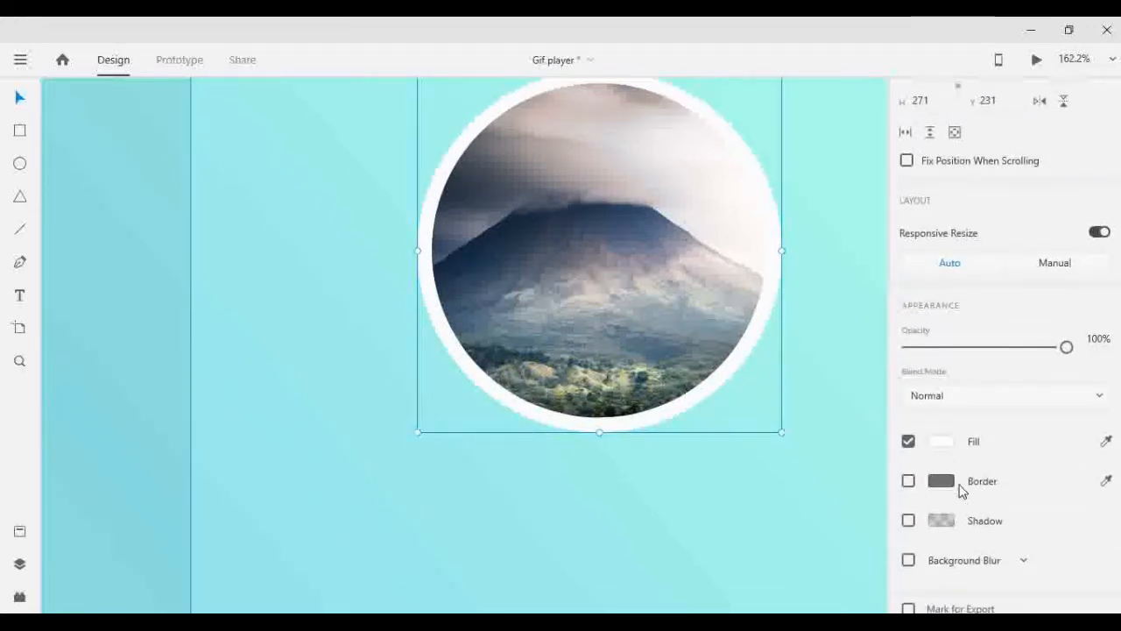
pyautogui.click(946, 482)
pyautogui.moveTo(704, 463); pyautogui.dragTo(678, 532)
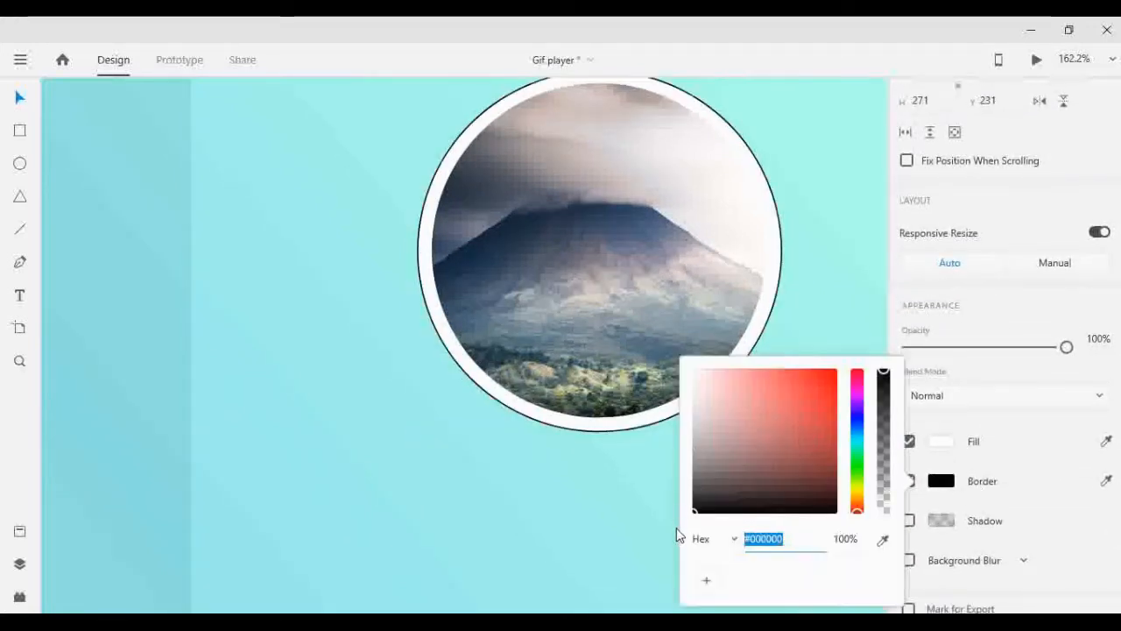
pyautogui.click(1104, 481)
pyautogui.click(825, 273)
pyautogui.click(941, 482)
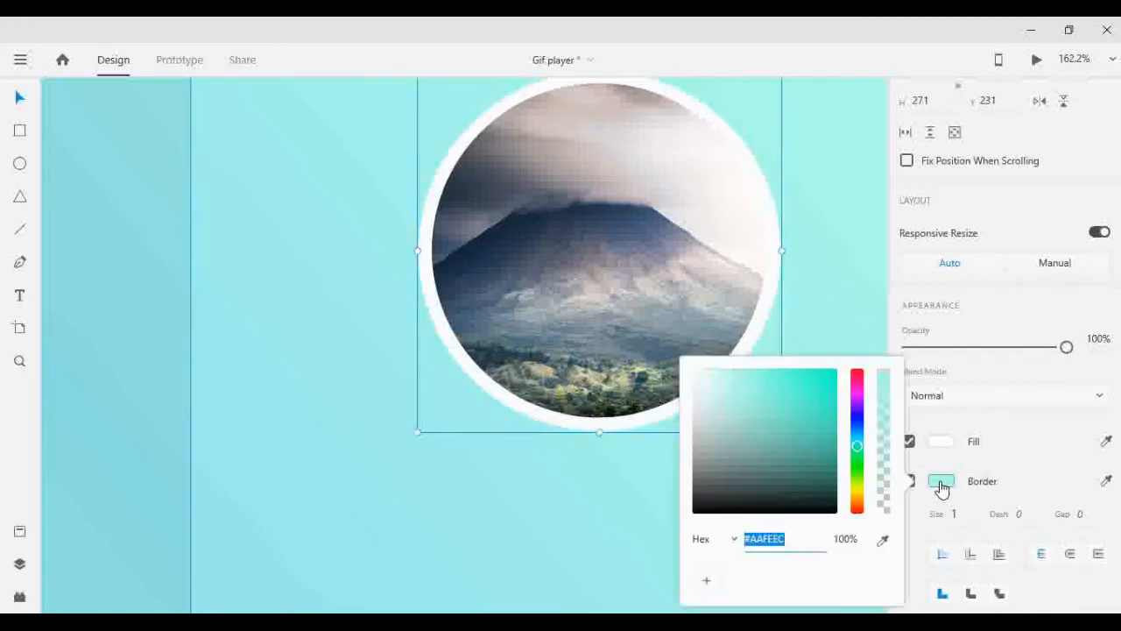
pyautogui.moveTo(769, 389); pyautogui.dragTo(790, 412)
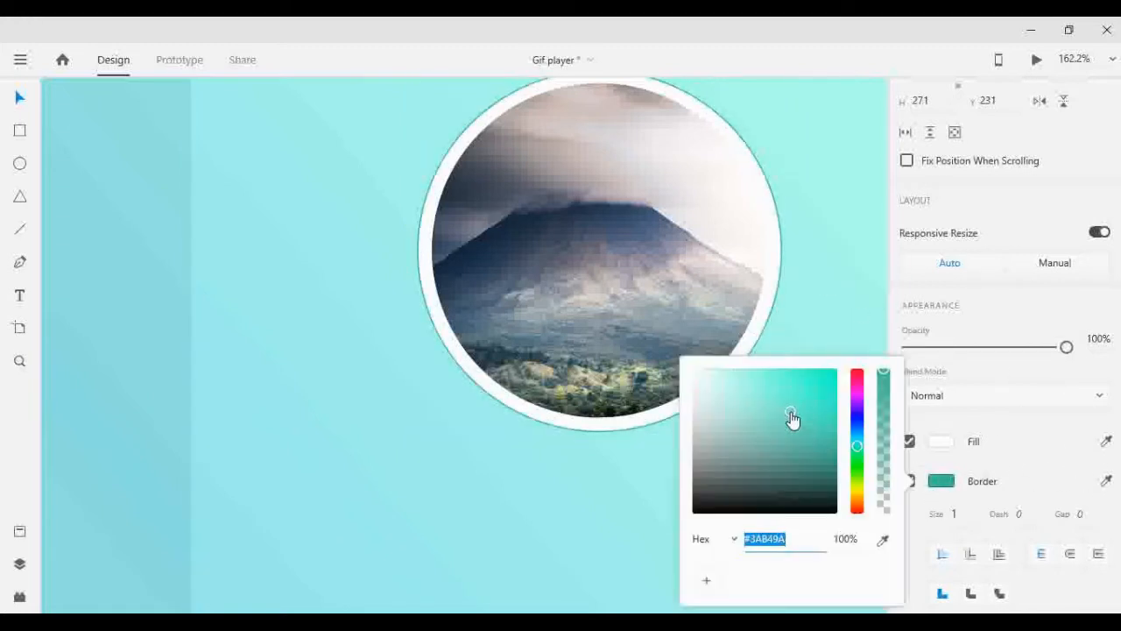
# - Turn off the outer circle's fill and set its border size to 2
pyautogui.click(953, 514)
pyautogui.press('Up')
pyautogui.press('Up')
pyautogui.press('Up')
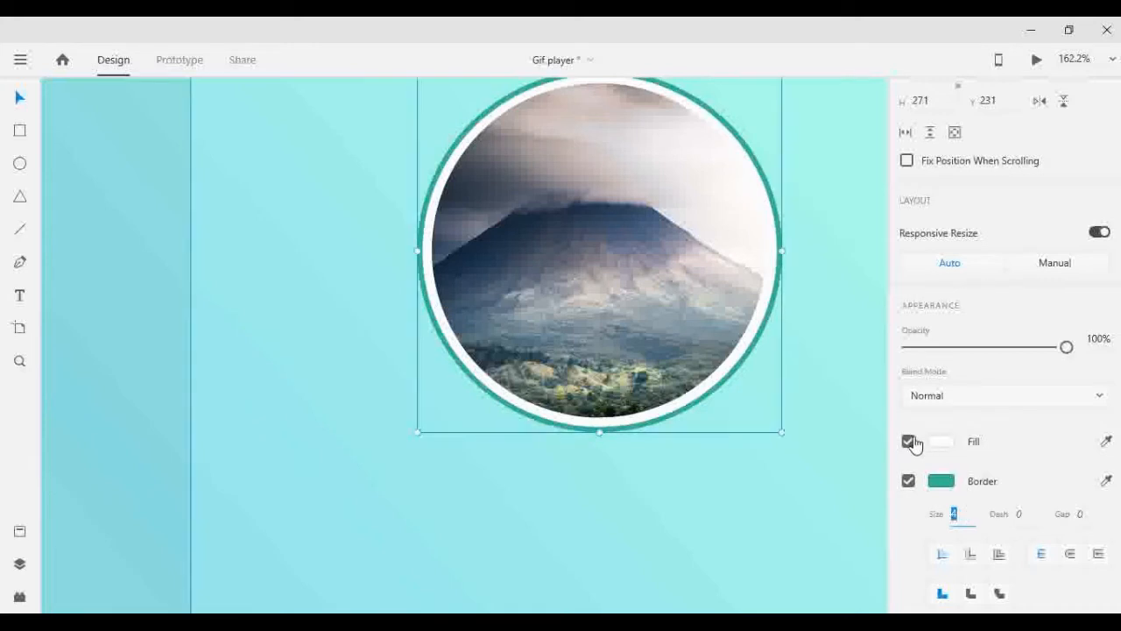
pyautogui.click(908, 442)
pyautogui.click(954, 513)
pyautogui.press('Down')
pyautogui.press('Down')
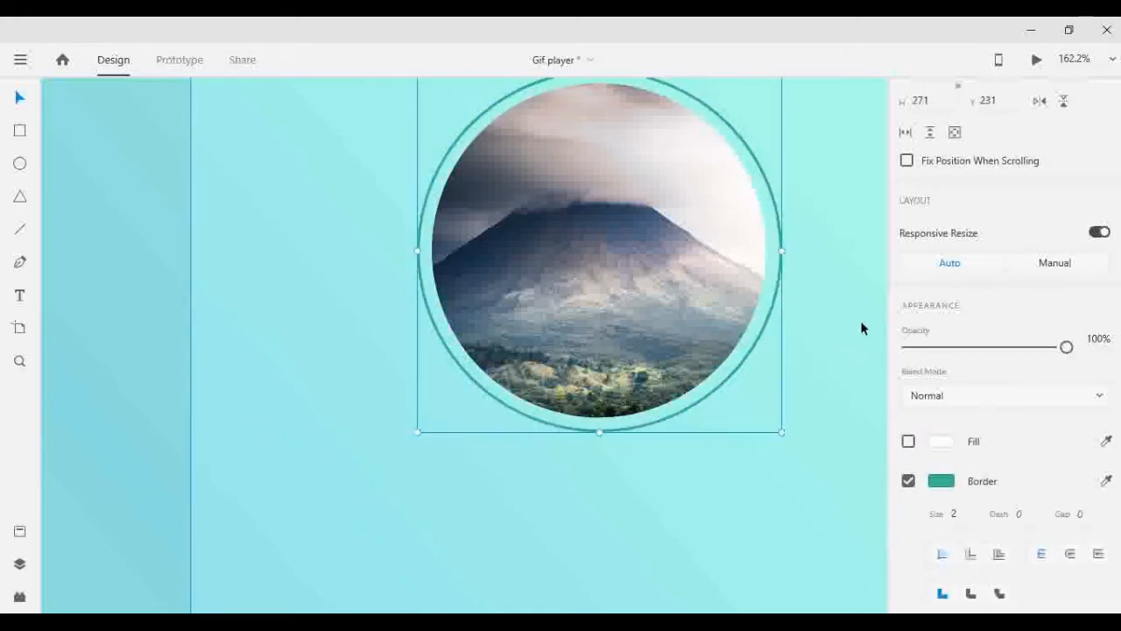
# - Change the outer ring's border to a lighter teal
pyautogui.click(941, 481)
pyautogui.click(812, 278)
pyautogui.scroll(-5, 813, 278)
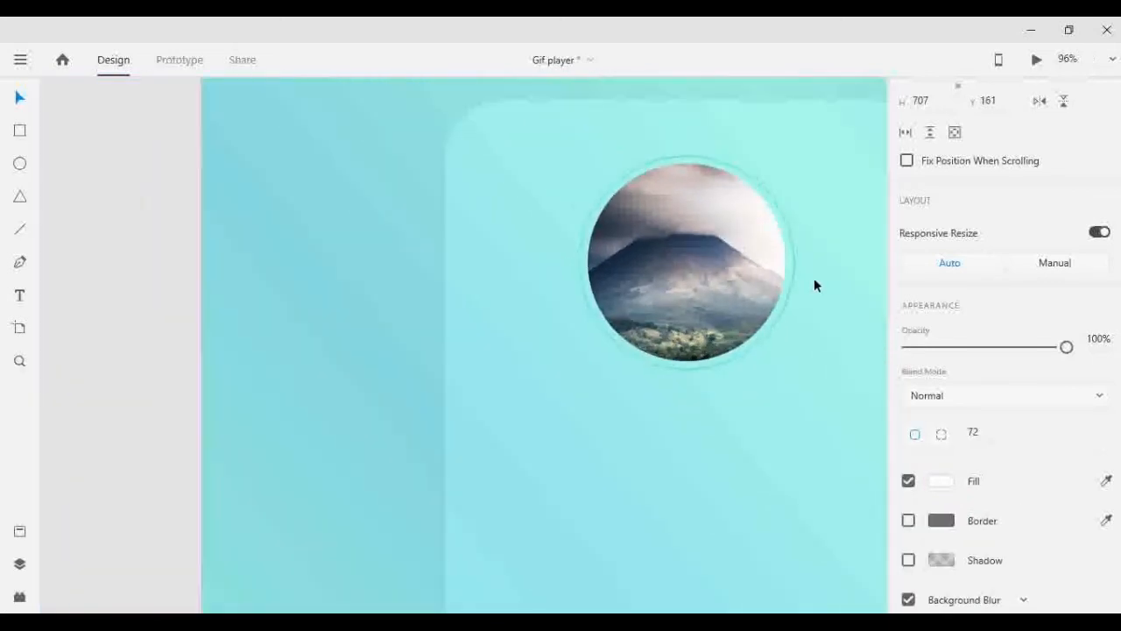
# - Add the text "Mountaneous" to the card below the circular photo
pyautogui.hscroll(3, 816, 282)
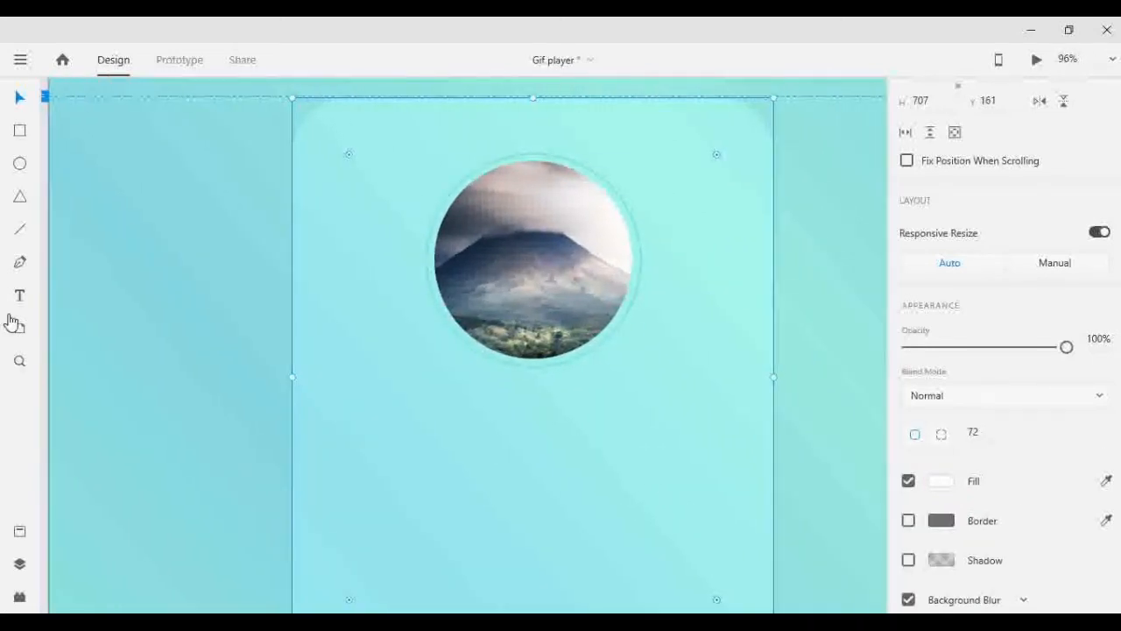
pyautogui.click(13, 301)
pyautogui.click(359, 420)
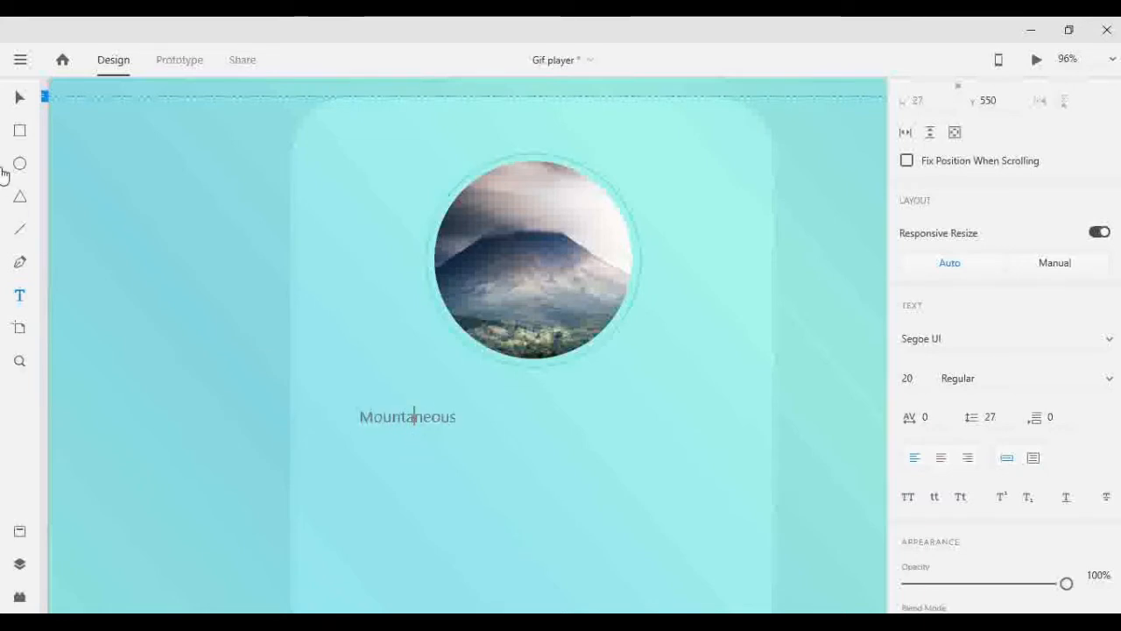
pyautogui.click(10, 98)
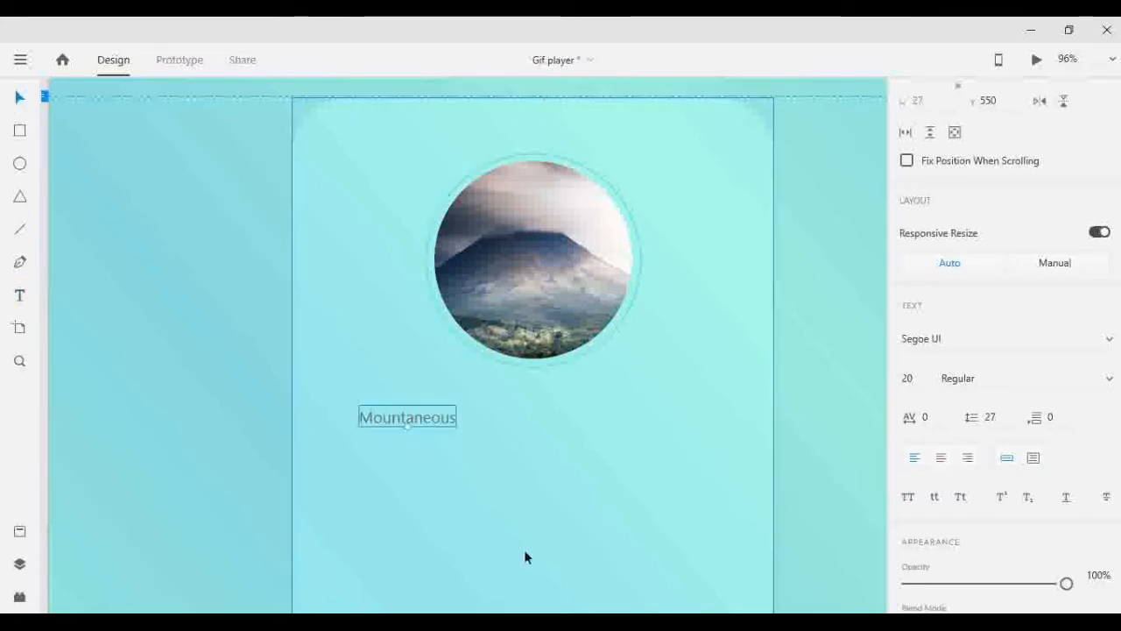
# - Replace the text below the photo with "Volcanic"
pyautogui.doubleClick(430, 420)
pyautogui.write('Volcanic')
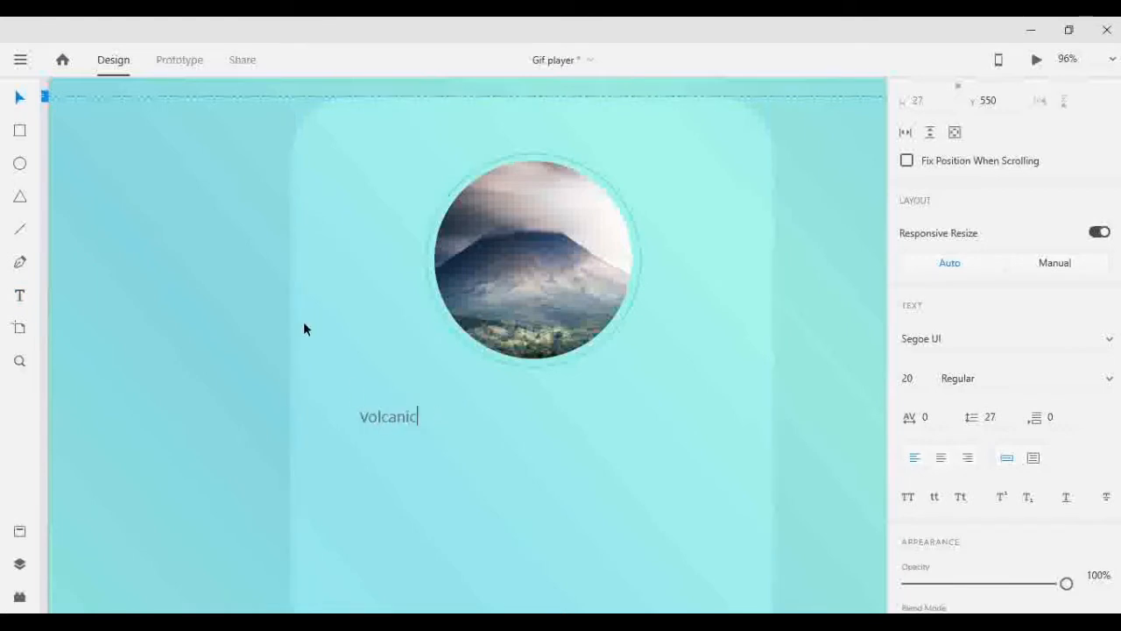
pyautogui.press('Escape')
# - Set the "Volcanic" text's font size to 50
pyautogui.click(925, 378)
pyautogui.hotkey('shift', 'Up')
pyautogui.hotkey('shift', 'Up')
pyautogui.hotkey('shift', 'Up')
pyautogui.hotkey('shift', 'Up')
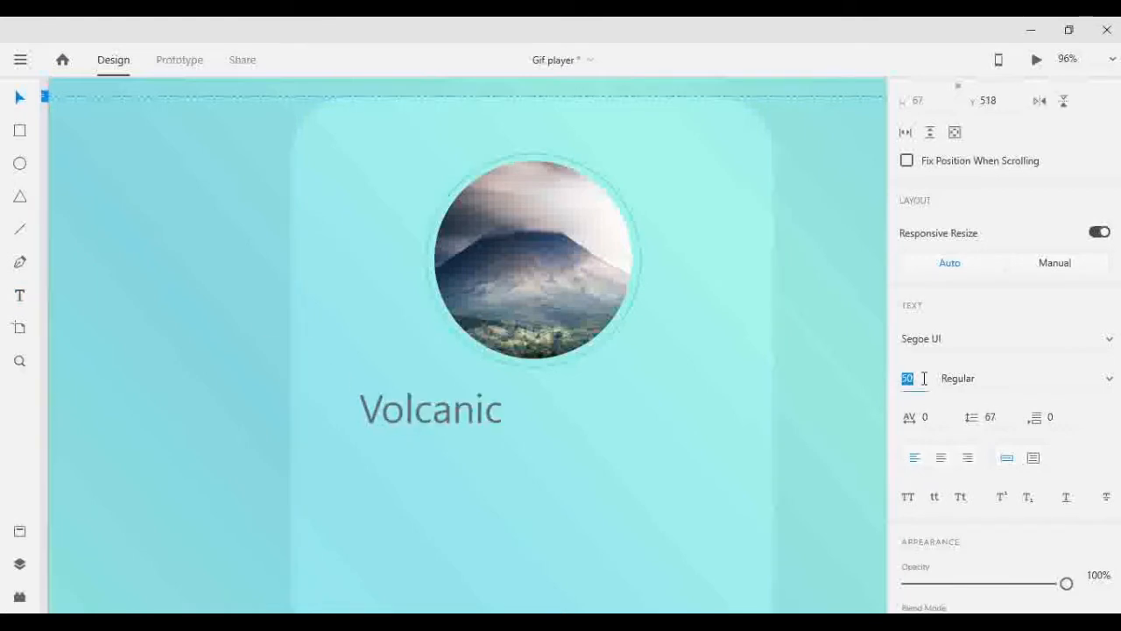
# - Move the "Volcanic" title to the middle beneath the photo and set its font to Cocogoose
pyautogui.moveTo(434, 418); pyautogui.dragTo(506, 435)
pyautogui.click(506, 438)
pyautogui.click(907, 378)
pyautogui.hotkey('shift', 'Down')
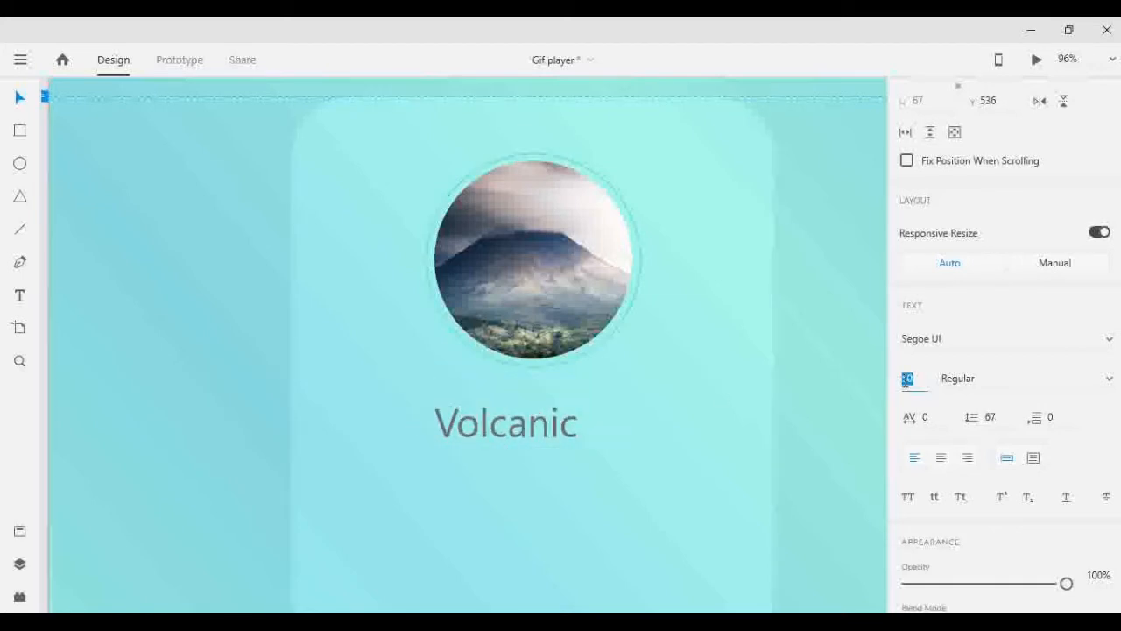
pyautogui.click(954, 344)
pyautogui.write('Cocogoose')
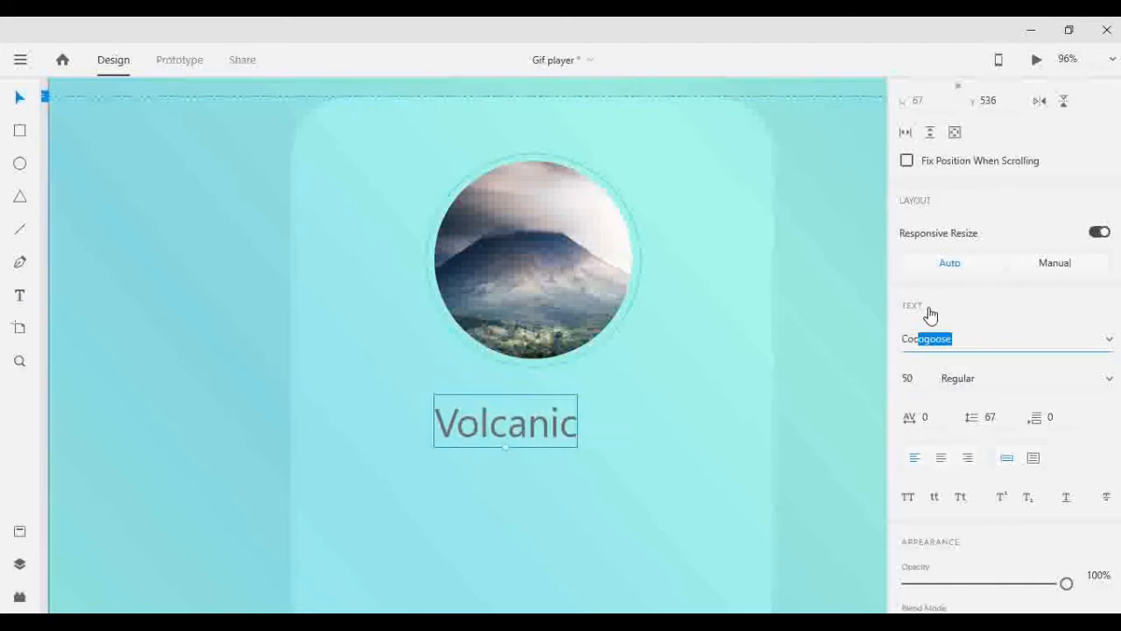
pyautogui.press('Return')
# - Change the "Volcanic" title's fill colour to white
pyautogui.scroll(-3, 1003, 372)
pyautogui.click(943, 519)
pyautogui.click(689, 394)
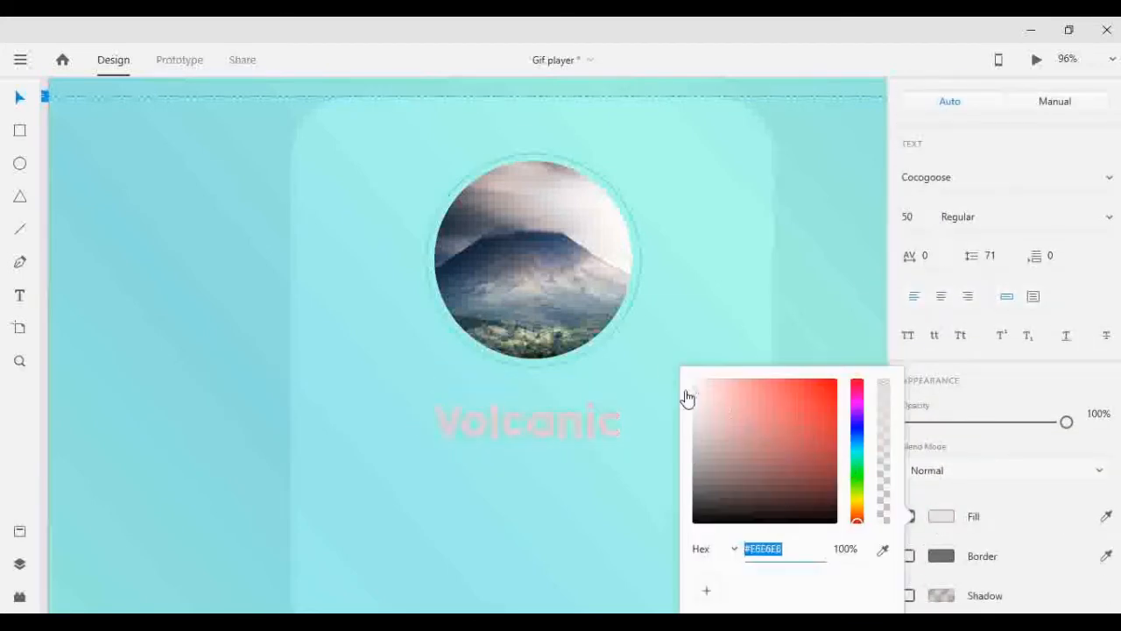
pyautogui.click(788, 257)
# - Try the Molot font on a duplicate of the "Volcanic" title placed just below it
pyautogui.click(530, 415)
pyautogui.moveTo(531, 415); pyautogui.dragTo(512, 477)
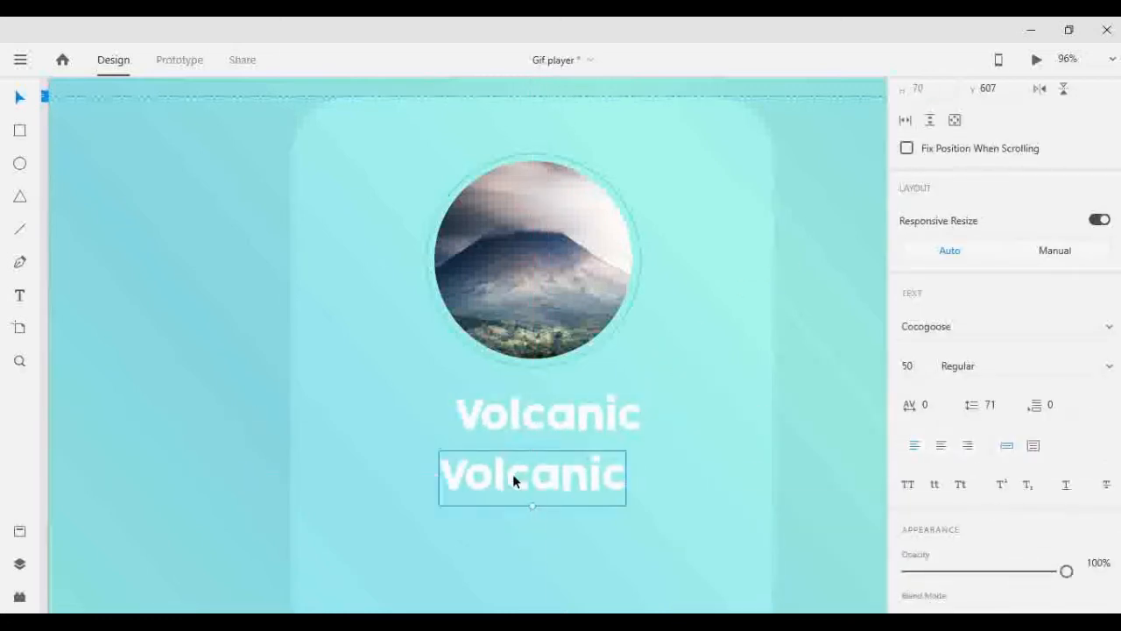
pyautogui.doubleClick(512, 476)
pyautogui.click(939, 332)
pyautogui.write('Molot')
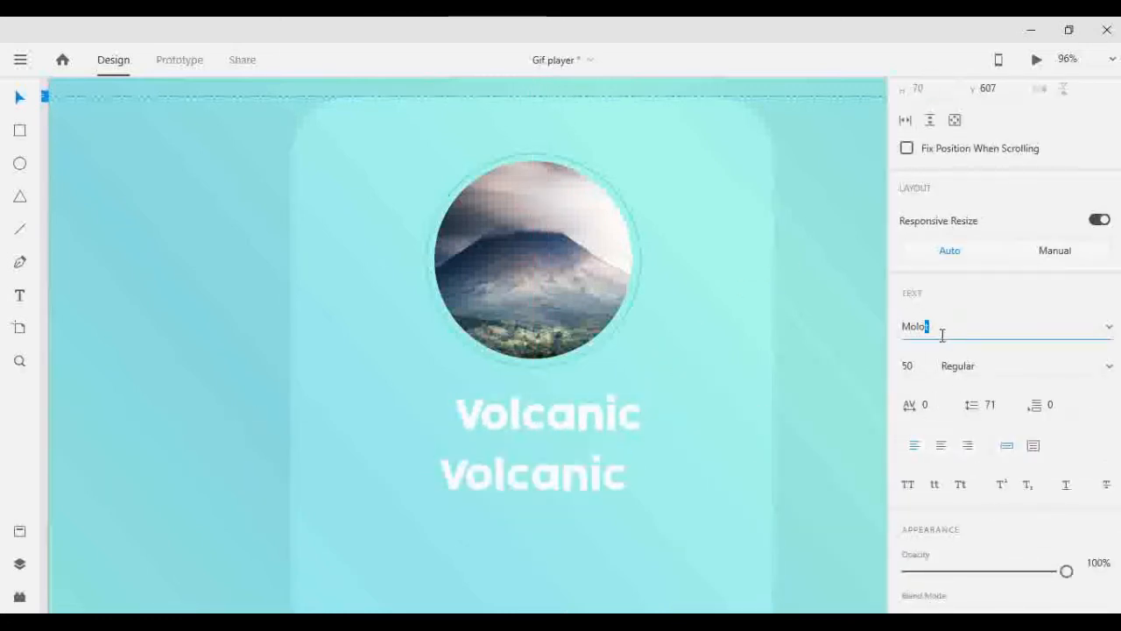
pyautogui.press('Return')
pyautogui.press('Escape')
pyautogui.scroll(-1, 782, 359)
pyautogui.press('Delete')
# - Set the "Volcanic" title's font size to 40
pyautogui.click(608, 383)
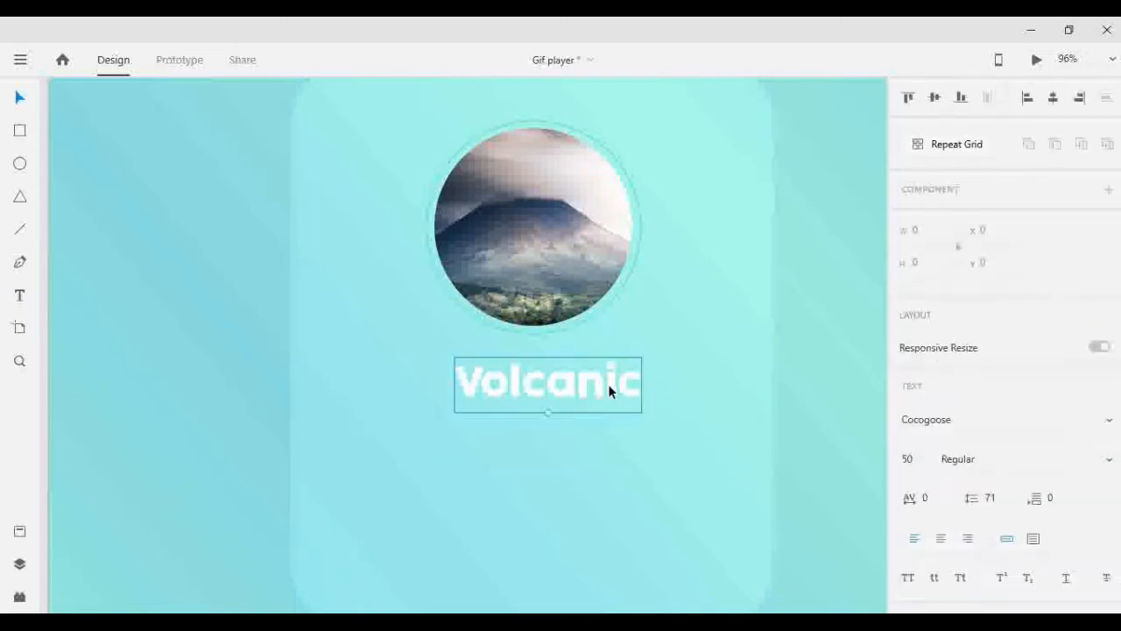
pyautogui.write('40')
pyautogui.press('Return')
pyautogui.click(807, 377)
# - Center the "Volcanic" title horizontally on the artboard and nudge it to Y 548 below the photo
pyautogui.click(555, 395)
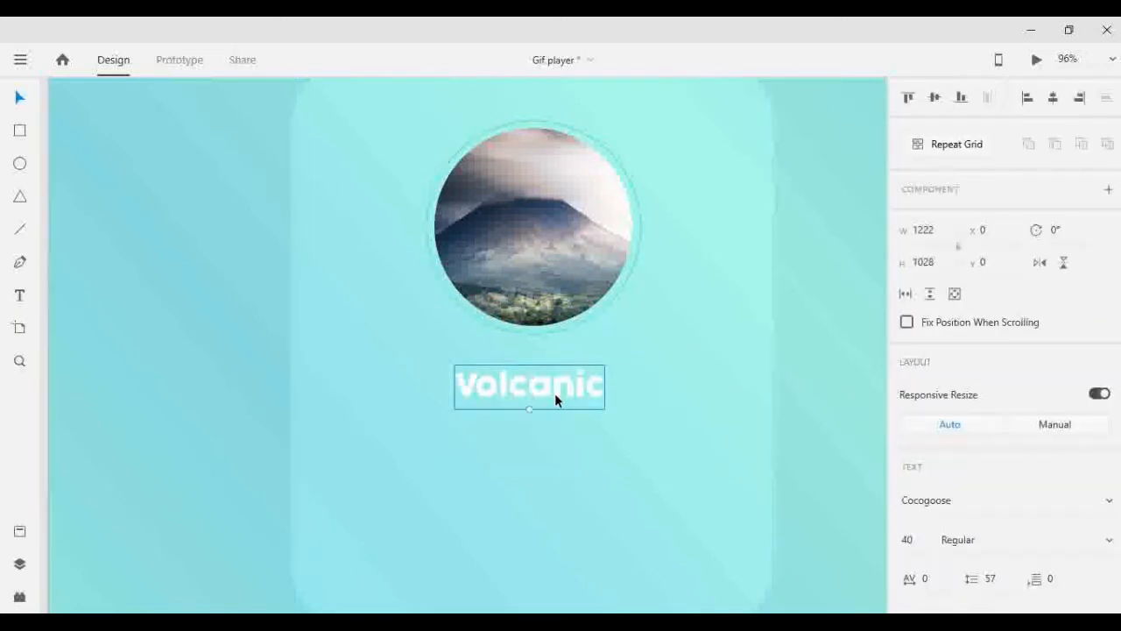
pyautogui.click(1054, 101)
pyautogui.hotkey('shift', 'Up')
pyautogui.hotkey('shift', 'Up')
pyautogui.hotkey('shift', 'Up')
pyautogui.hotkey('shift', 'Up')
pyautogui.hotkey('shift', 'Up')
pyautogui.press('Up')
pyautogui.press('Up')
pyautogui.press('Up')
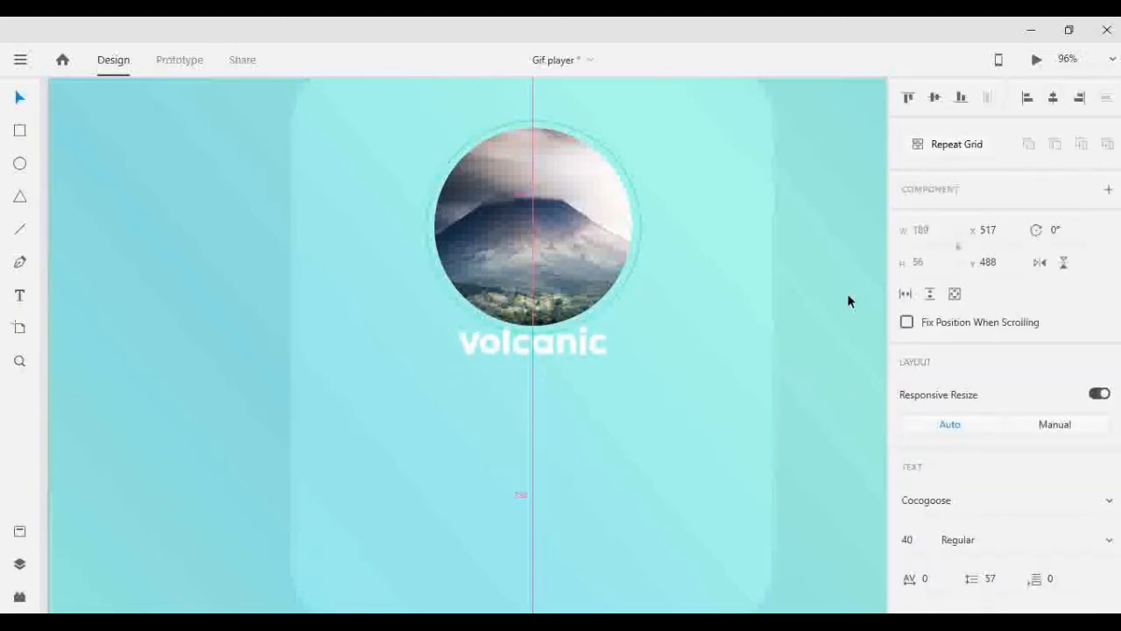
pyautogui.hotkey('shift', 'Down')
pyautogui.hotkey('shift', 'Down')
pyautogui.hotkey('shift', 'Down')
pyautogui.hotkey('shift', 'Down')
pyautogui.hotkey('shift', 'Down')
pyautogui.scroll(1, 802, 294)
pyautogui.hotkey('shift', 'Down')
pyautogui.click(802, 294)
pyautogui.scroll(-1, 802, 294)
pyautogui.click(535, 400)
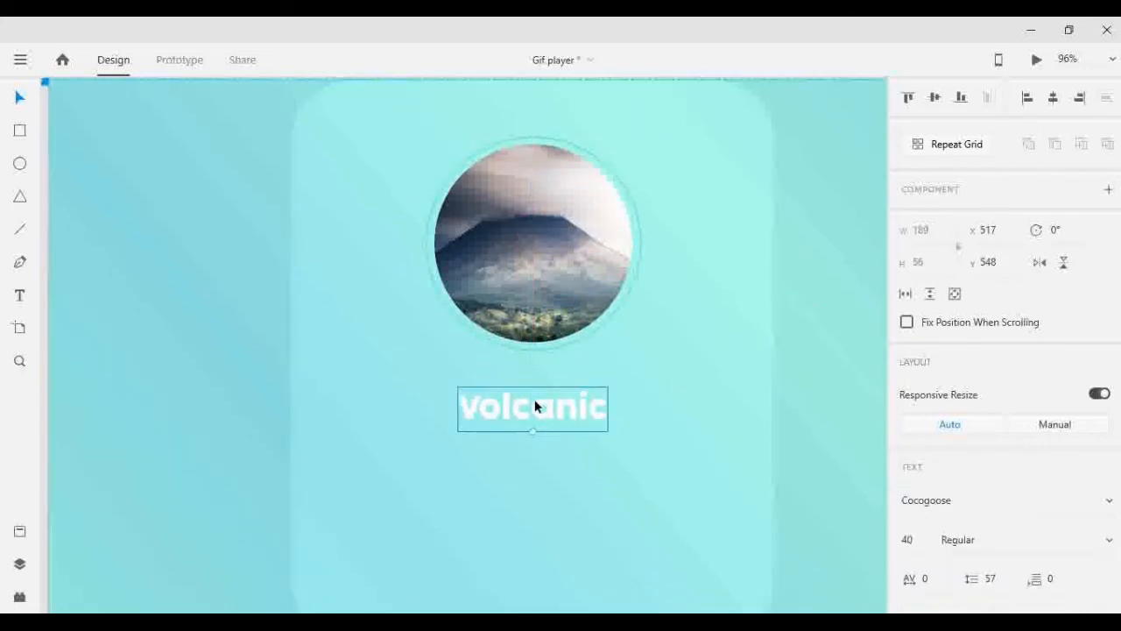
pyautogui.hotkey('shift', 'Down')
pyautogui.hotkey('shift', 'Down')
pyautogui.hotkey('shift', 'Up')
pyautogui.hotkey('shift', 'Up')
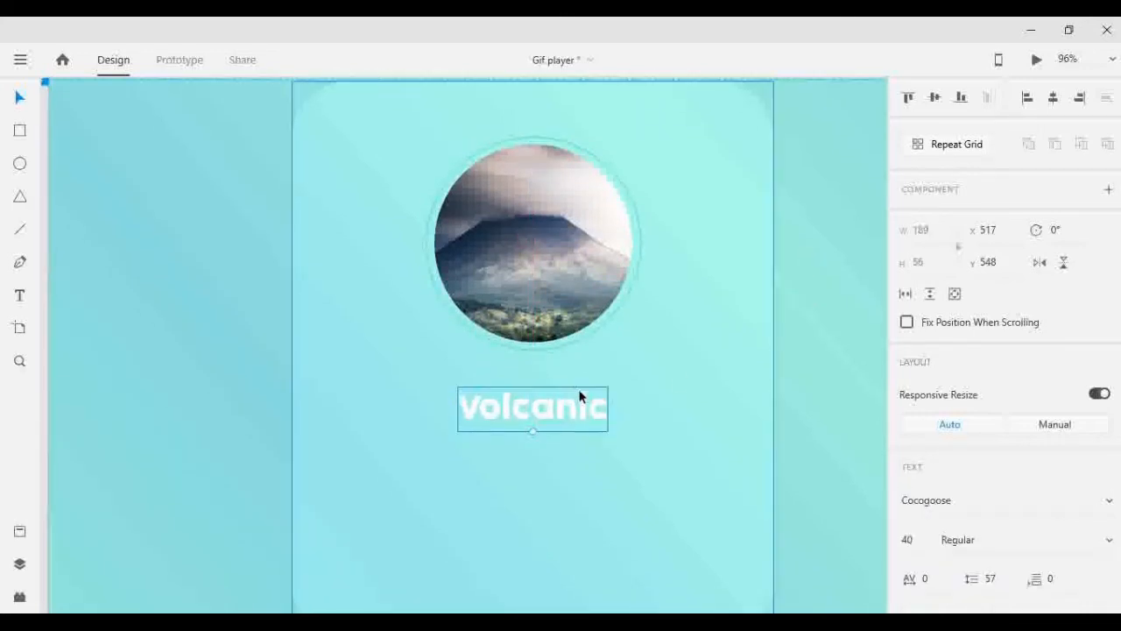
# - Duplicate the "Volcanic" title and place the copy directly beneath it at Y 598
pyautogui.hotkey('ctrl', 'd')
pyautogui.hotkey('shift', 'Down')
pyautogui.hotkey('shift', 'Down')
pyautogui.hotkey('shift', 'Down')
pyautogui.hotkey('shift', 'Down')
pyautogui.hotkey('shift', 'Down')
# - Set the lower "Volcanic" copy to the Light weight with a font size of 20
pyautogui.scroll(-2, 955, 370)
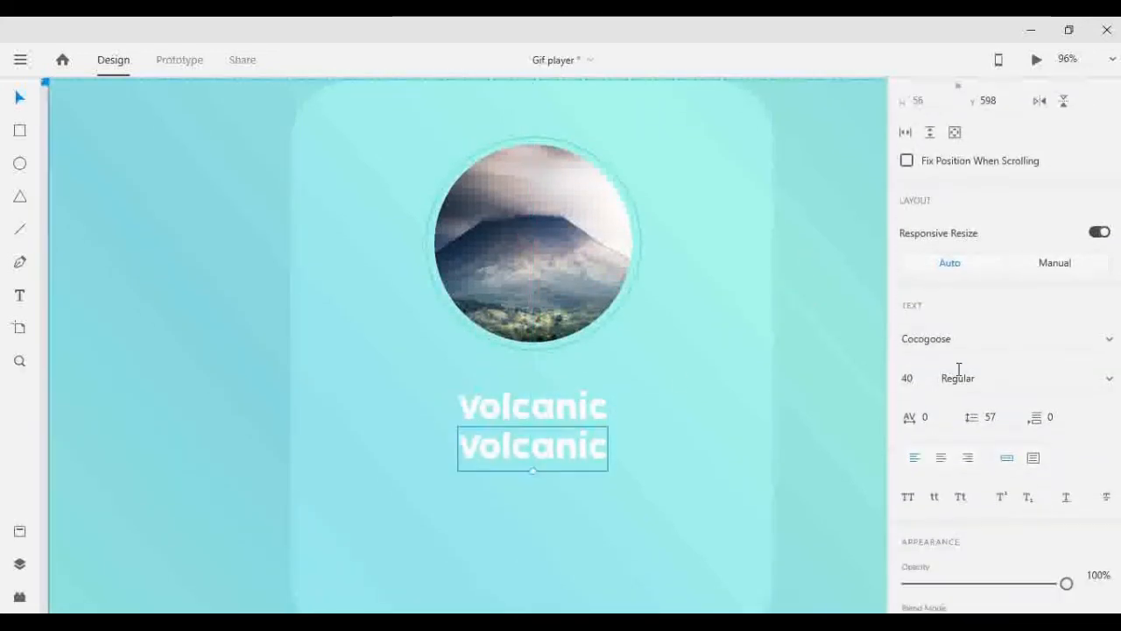
pyautogui.click(1111, 378)
pyautogui.click(1008, 318)
pyautogui.click(955, 341)
pyautogui.click(908, 378)
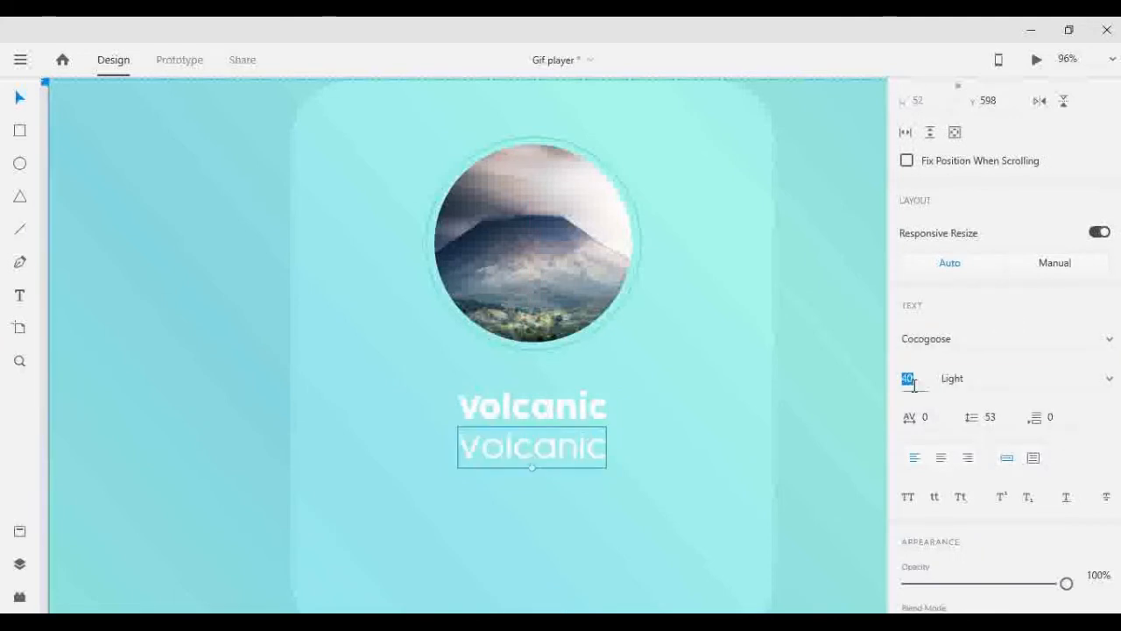
pyautogui.write('20')
pyautogui.press('Return')
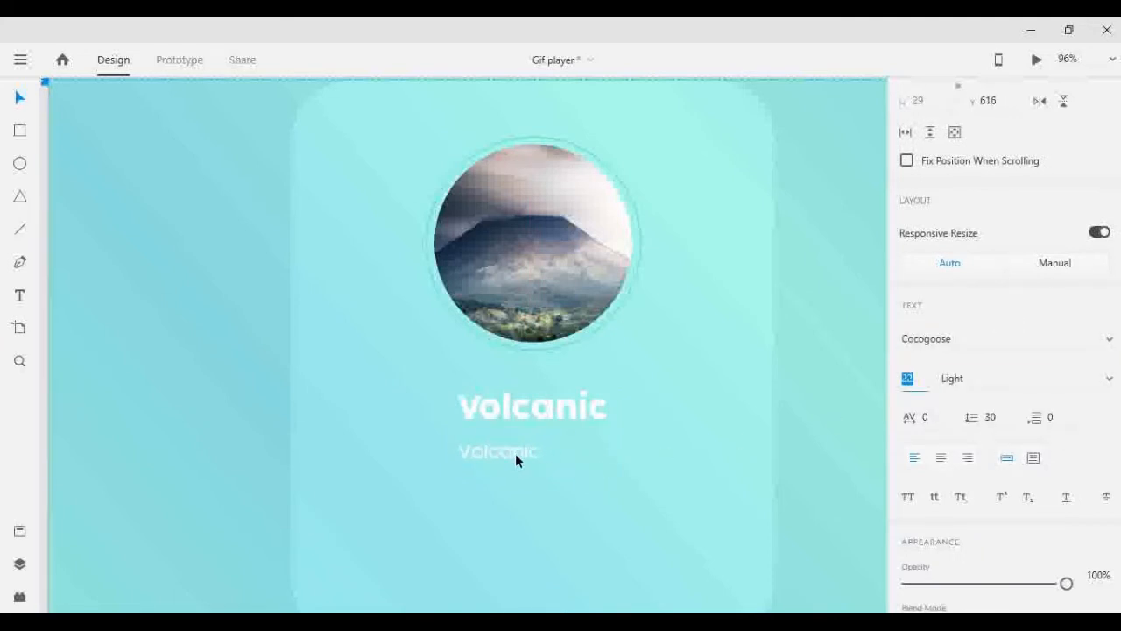
# - Replace the small copy's text with "Official Audio" and the artist's name, and position the line beneath the title
pyautogui.doubleClick(515, 453)
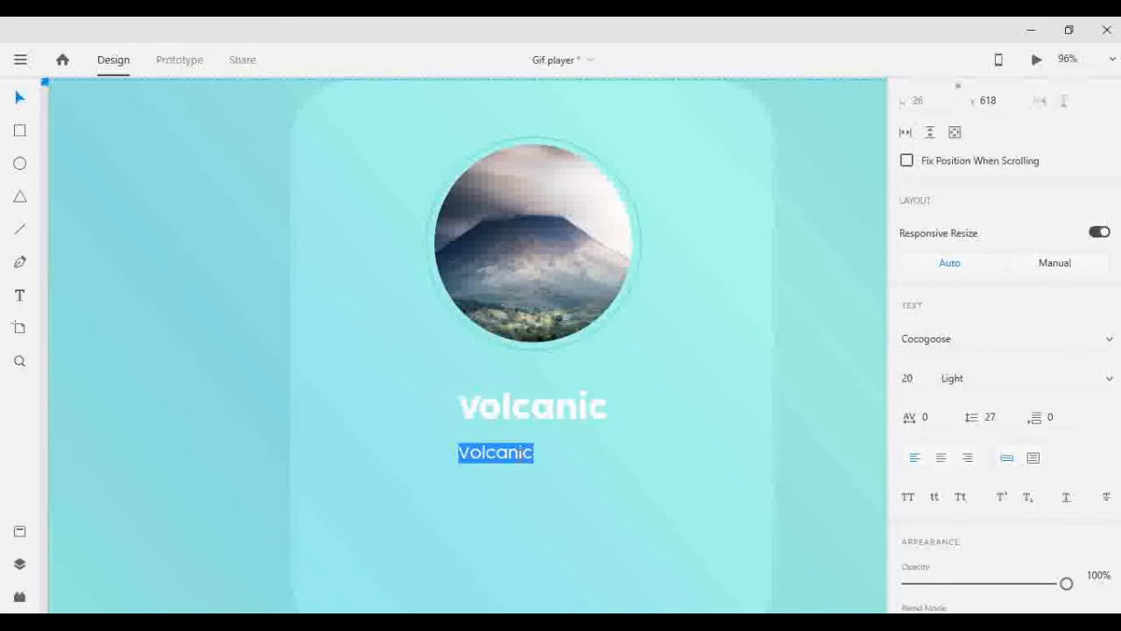
pyautogui.write('Th')
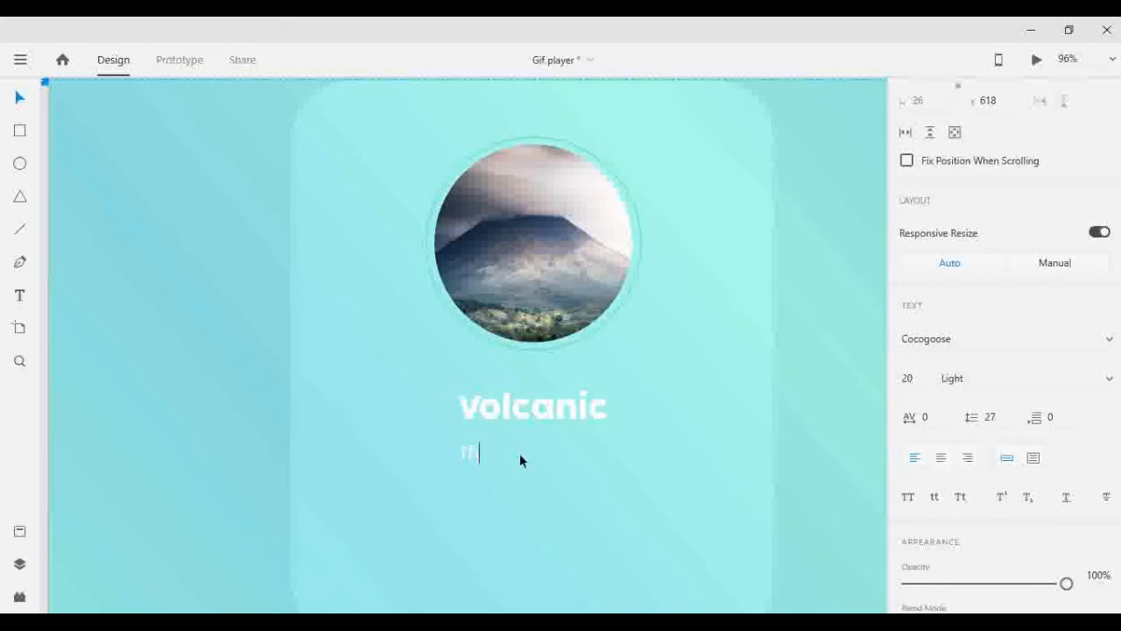
pyautogui.write('e Official Audio')
pyautogui.moveTo(493, 453); pyautogui.dragTo(395, 453)
pyautogui.press('BackSpace')
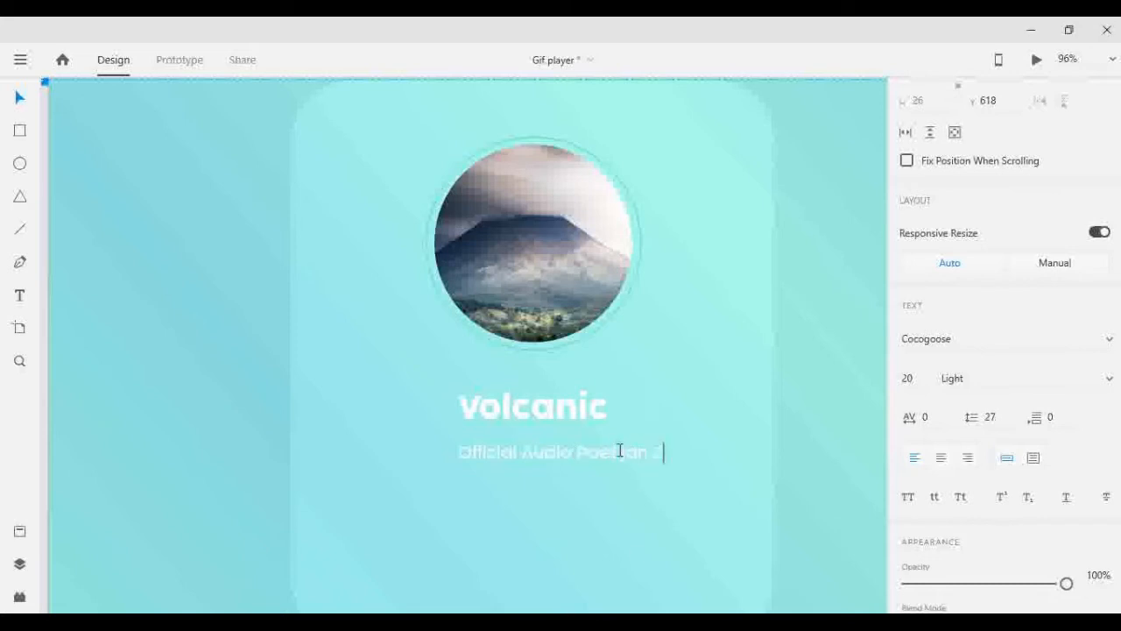
pyautogui.click(13, 103)
pyautogui.moveTo(555, 445); pyautogui.dragTo(506, 434)
# - Remove the extra word after "Official Audio" in the subtitle and separate the artist's name with a colon
pyautogui.doubleClick(553, 443)
pyautogui.click(550, 442)
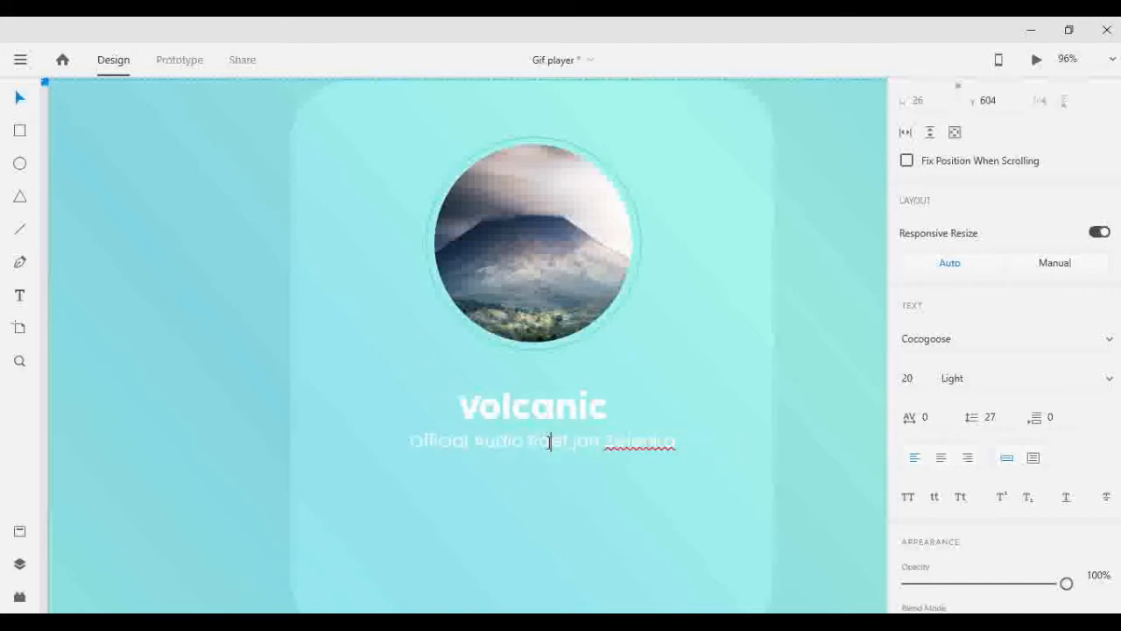
pyautogui.doubleClick(550, 442)
pyautogui.press('BackSpace')
pyautogui.rightClick(593, 447)
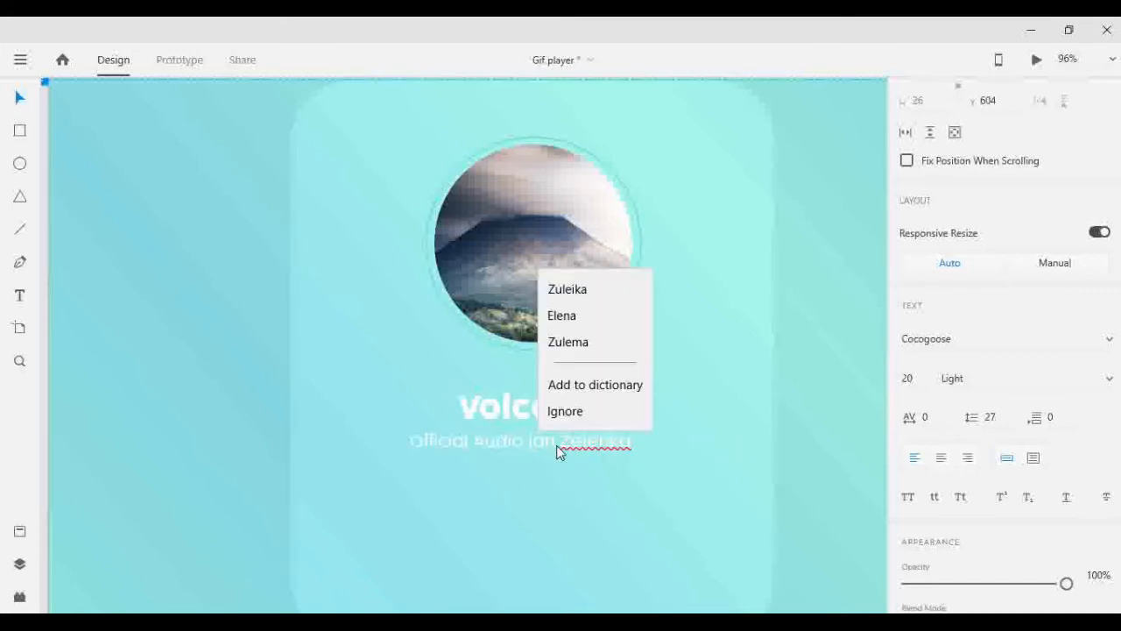
pyautogui.press('Escape')
pyautogui.write('_')
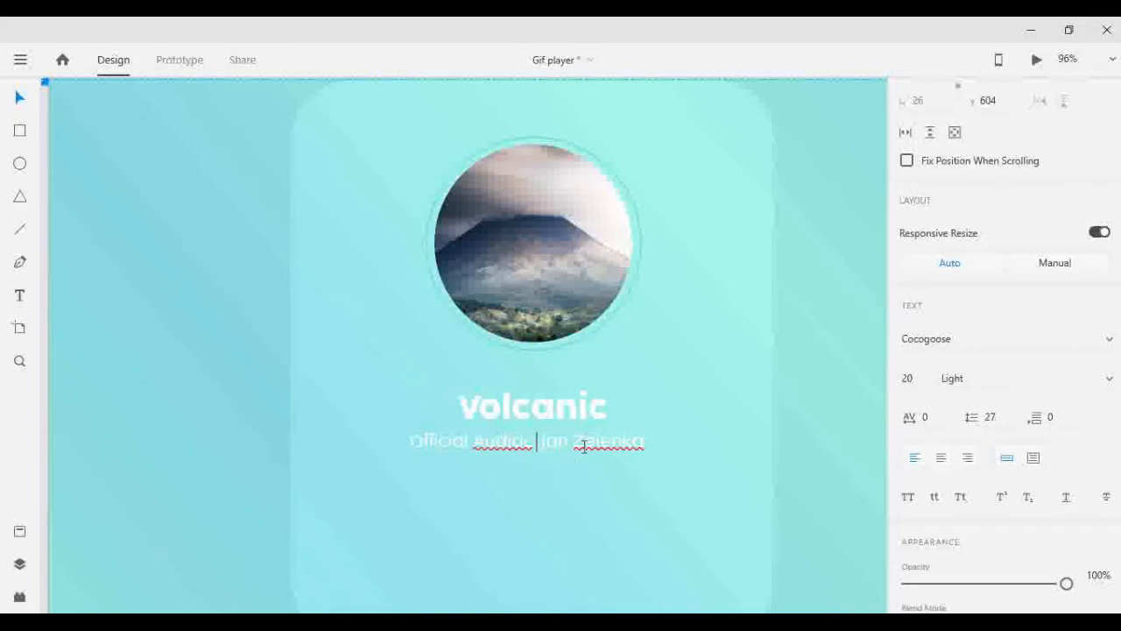
pyautogui.press('Left')
pyautogui.click(584, 435)
pyautogui.click(530, 447)
pyautogui.press('BackSpace')
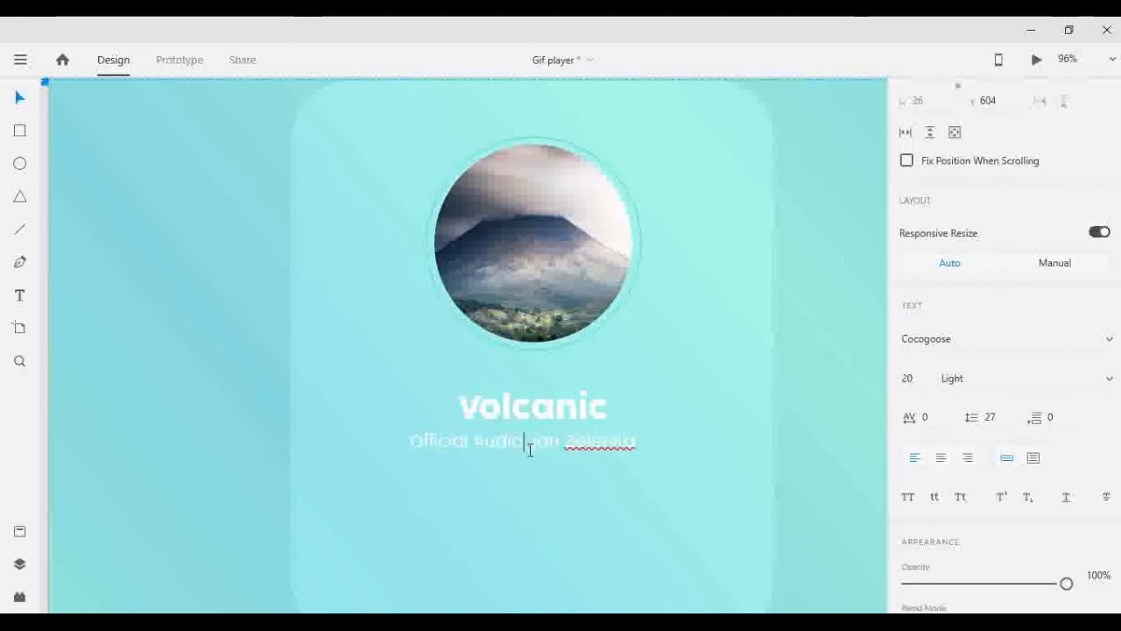
pyautogui.press('Escape')
# - Center the subtitle horizontally beneath the "Volcanic" title and nudge it to Y 602
pyautogui.moveTo(604, 444); pyautogui.dragTo(612, 443)
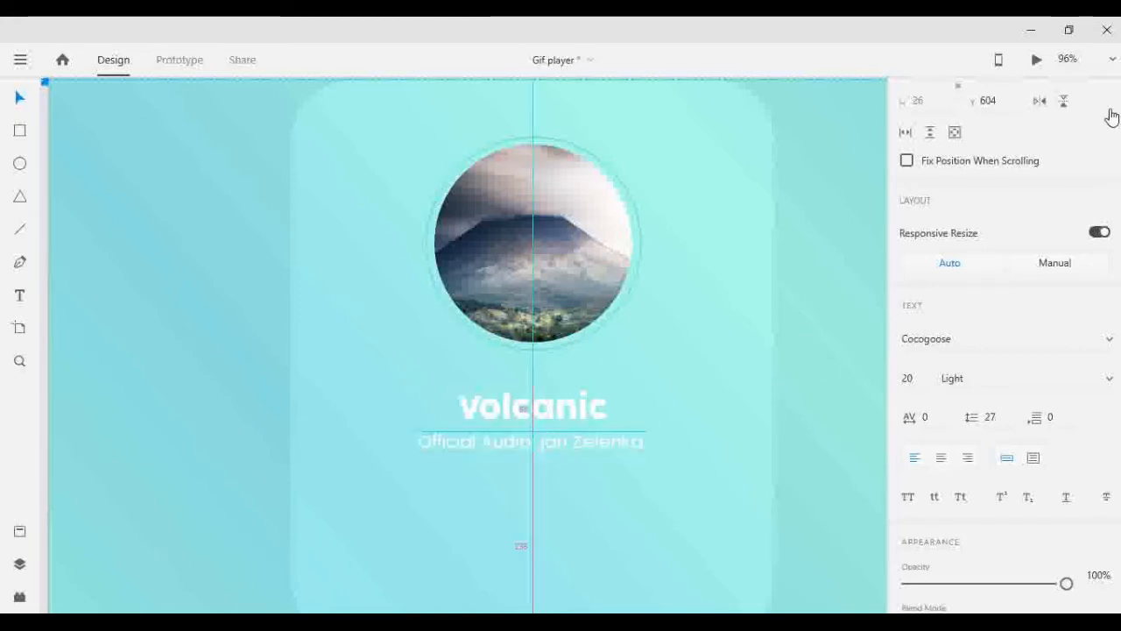
pyautogui.scroll(3, 1108, 115)
pyautogui.press('Up')
pyautogui.press('Up')
pyautogui.press('Up')
pyautogui.press('Up')
pyautogui.press('Up')
pyautogui.press('Up')
pyautogui.press('Up')
pyautogui.press('Up')
pyautogui.press('Up')
pyautogui.press('Up')
pyautogui.press('Up')
pyautogui.press('Up')
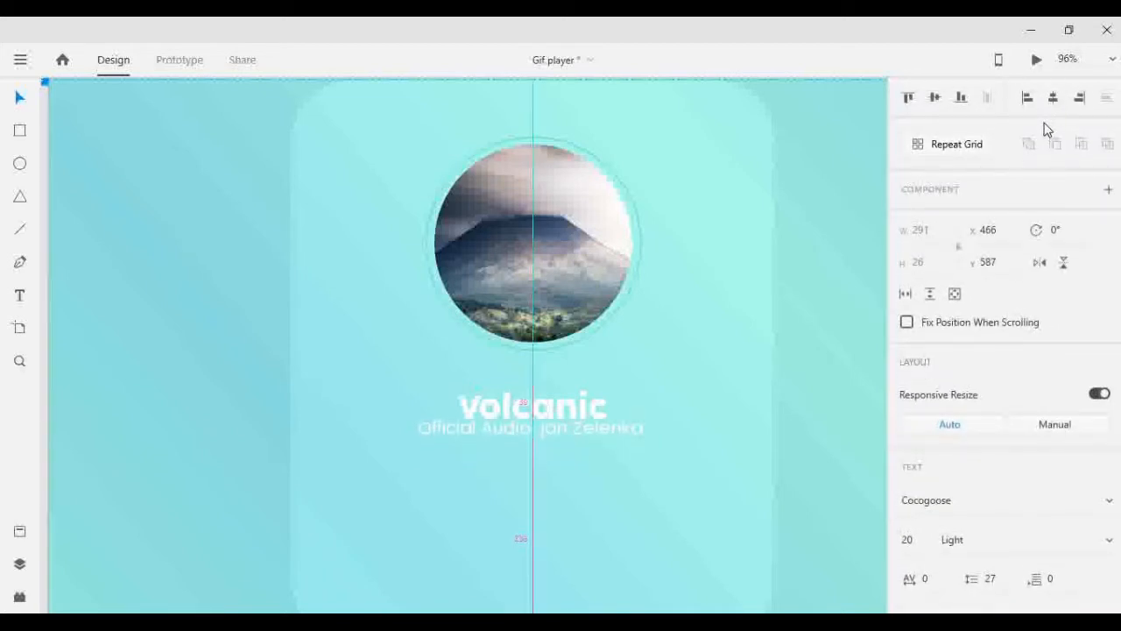
pyautogui.press('Up')
pyautogui.press('Up')
pyautogui.press('Up')
pyautogui.press('Up')
pyautogui.press('Down')
pyautogui.press('Down')
pyautogui.press('Down')
pyautogui.press('Down')
pyautogui.press('Down')
pyautogui.press('Down')
pyautogui.press('Down')
pyautogui.press('Down')
pyautogui.press('Down')
pyautogui.press('Down')
pyautogui.press('Down')
pyautogui.press('Down')
pyautogui.press('Down')
pyautogui.press('Down')
pyautogui.press('Down')
pyautogui.press('Down')
pyautogui.press('Down')
pyautogui.press('Down')
pyautogui.click(819, 346)
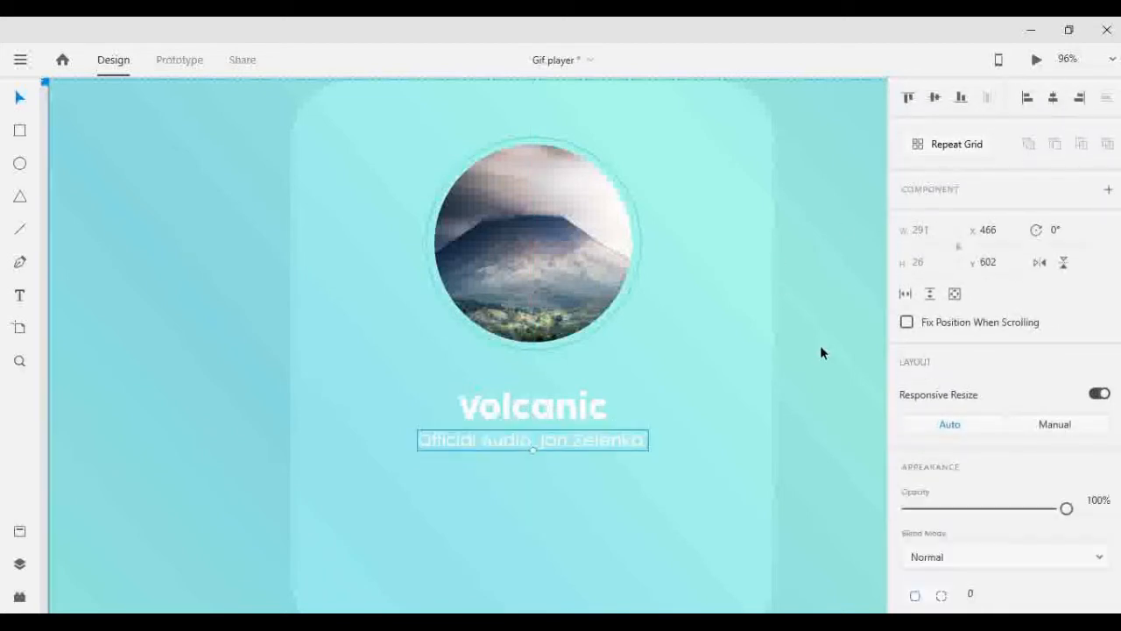
# - Draw a triangle about 105 by 91 below the subtitle and round its corners to 12
pyautogui.scroll(-3, 595, 331)
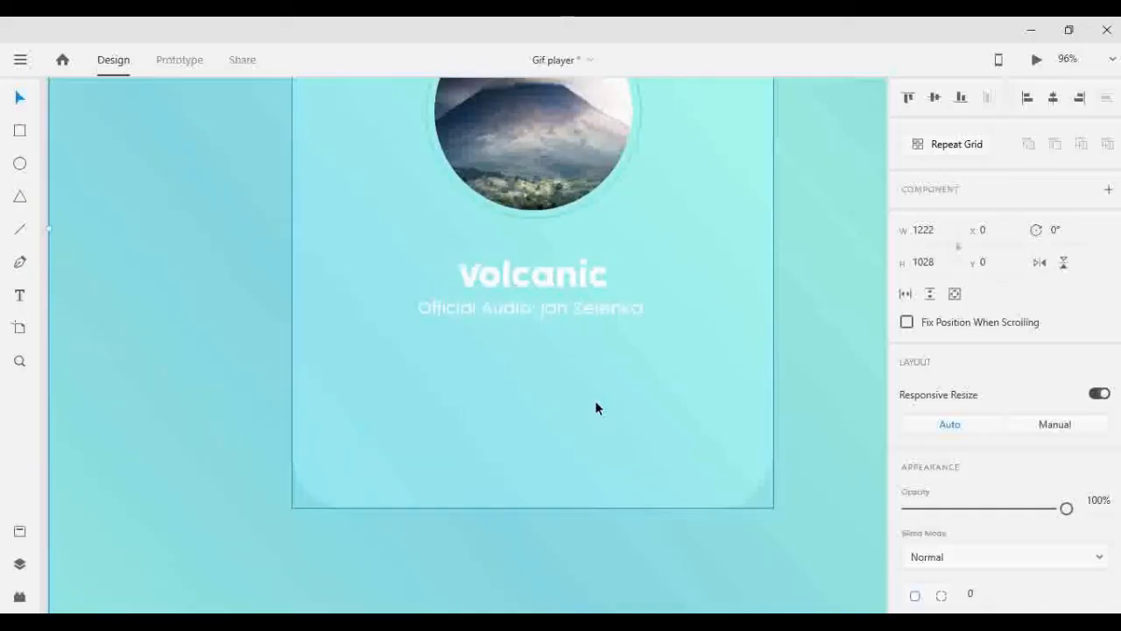
pyautogui.scroll(1, 595, 400)
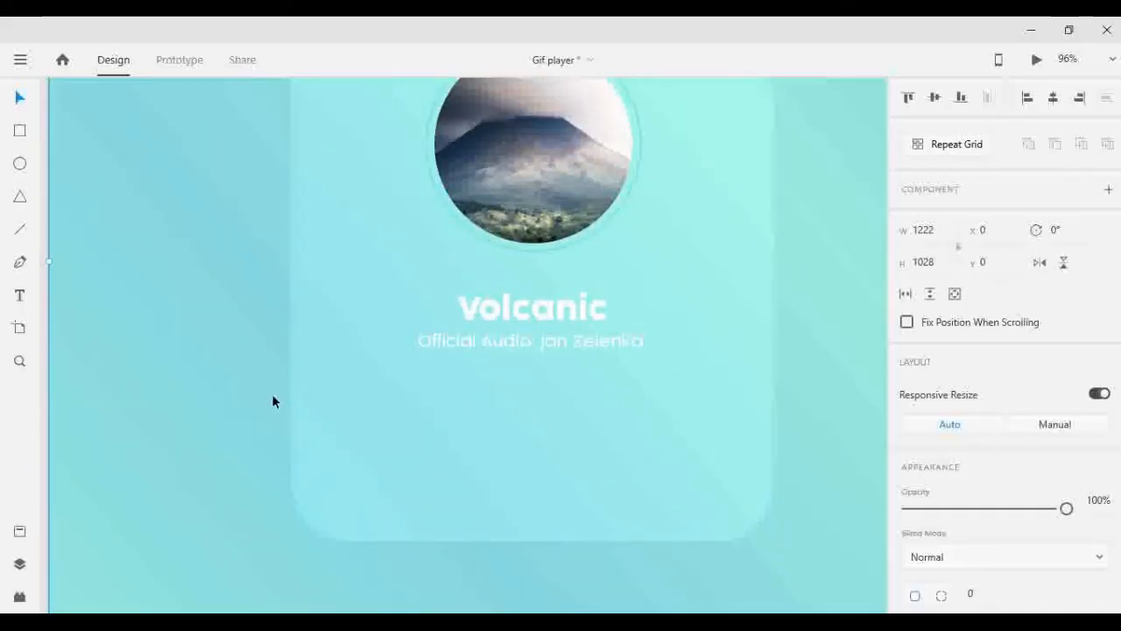
pyautogui.click(22, 200)
pyautogui.moveTo(476, 380); pyautogui.dragTo(559, 450)
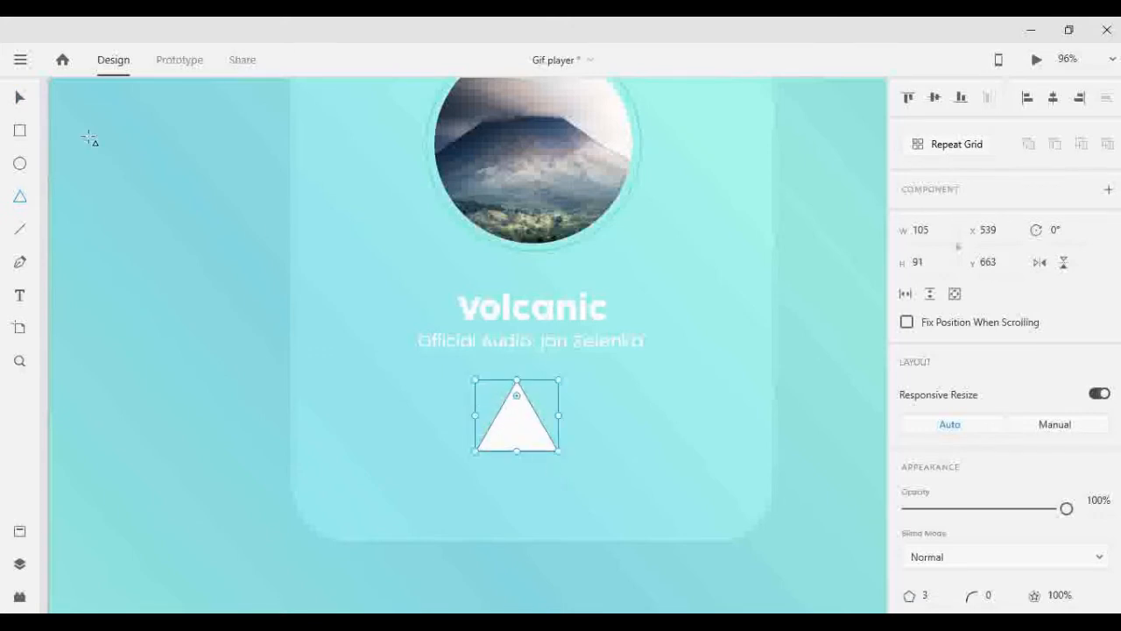
pyautogui.press('v')
pyautogui.moveTo(515, 396); pyautogui.dragTo(516, 399)
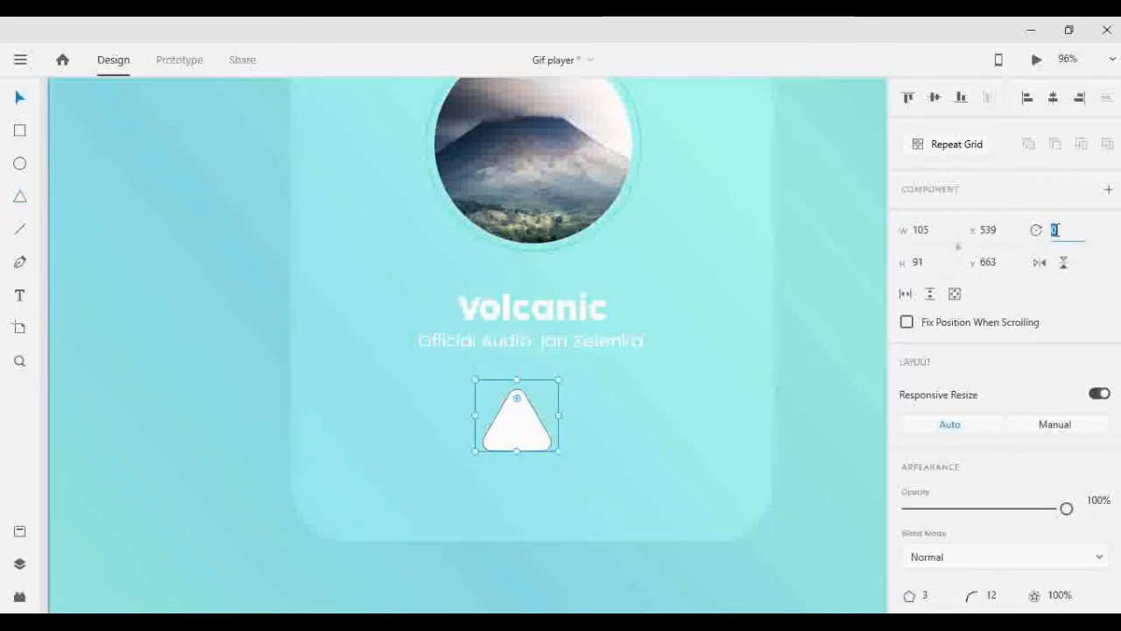
# - Rotate the triangle to 90° as a play icon and move it to the middle beneath the subtitle
pyautogui.hotkey('shift', 'Up')
pyautogui.hotkey('shift', 'Up')
pyautogui.hotkey('shift', 'Up')
pyautogui.hotkey('shift', 'Up')
pyautogui.hotkey('shift', 'Up')
pyautogui.hotkey('shift', 'Up')
pyautogui.hotkey('shift', 'Up')
pyautogui.hotkey('shift', 'Up')
pyautogui.hotkey('shift', 'Up')
pyautogui.hotkey('shift', 'Up')
pyautogui.hotkey('shift', 'Down')
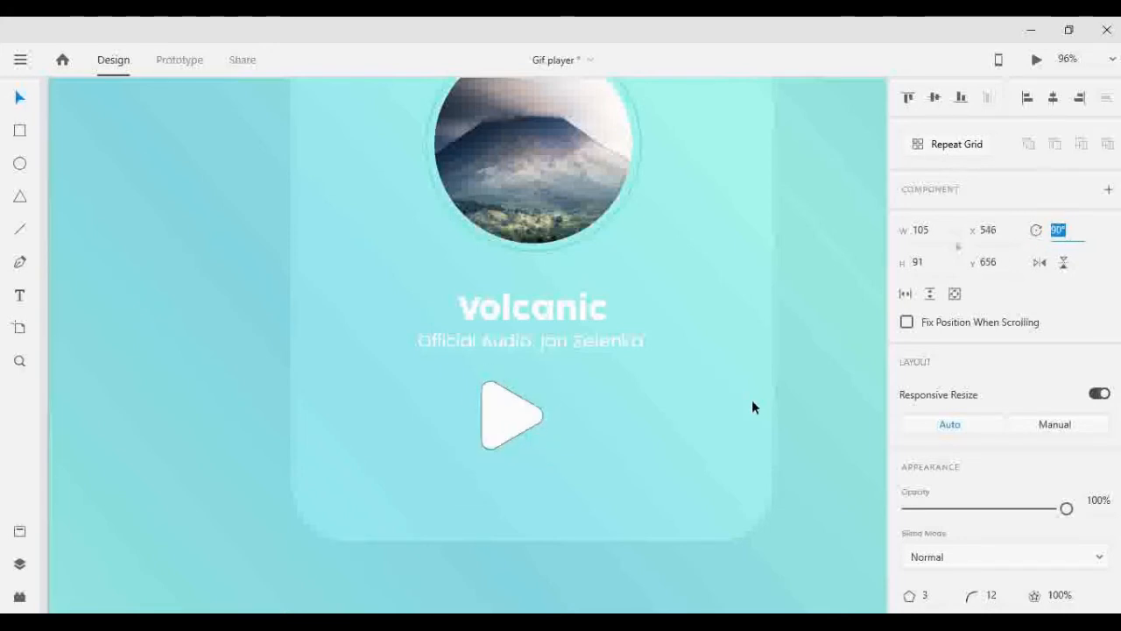
pyautogui.click(825, 381)
pyautogui.moveTo(502, 427); pyautogui.dragTo(524, 431)
# - Remove the play triangle's border and set its corner radius to 10
pyautogui.scroll(-3, 928, 497)
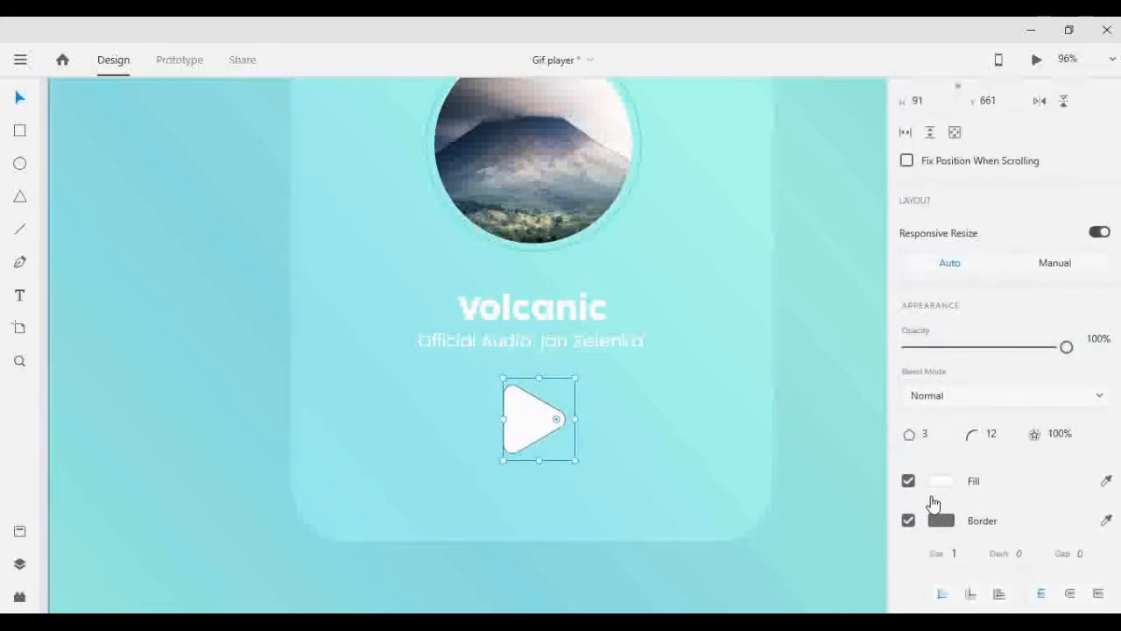
pyautogui.click(908, 520)
pyautogui.click(991, 433)
pyautogui.press('Down')
pyautogui.press('Down')
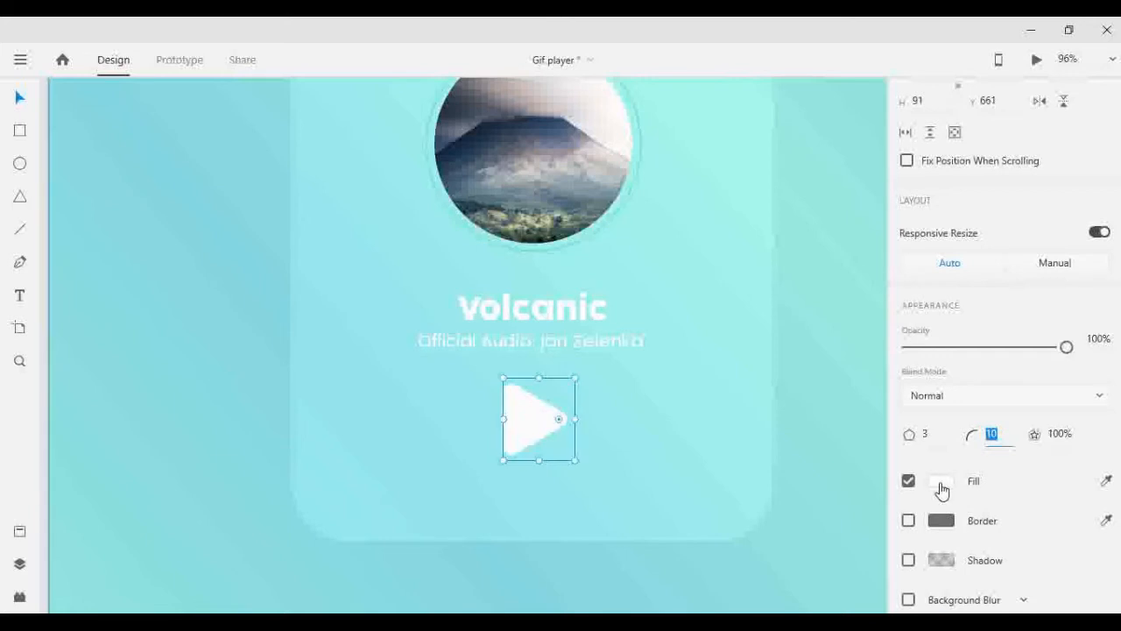
# - Resize the play triangle to a width of 100 and a height of 90
pyautogui.scroll(4, 972, 202)
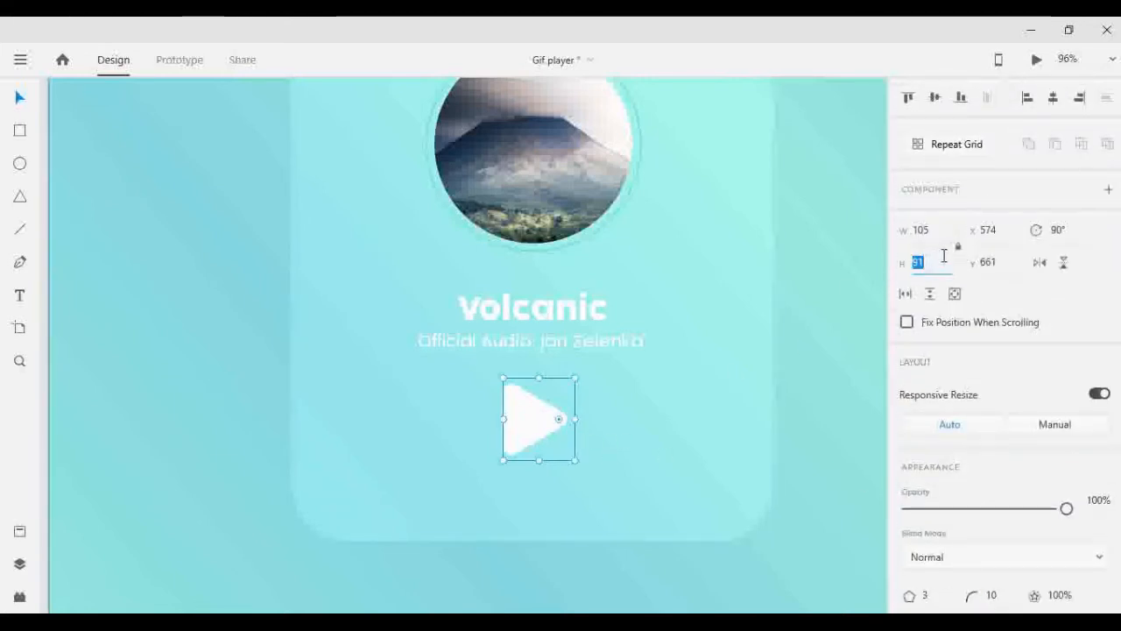
pyautogui.press('Down')
pyautogui.click(939, 232)
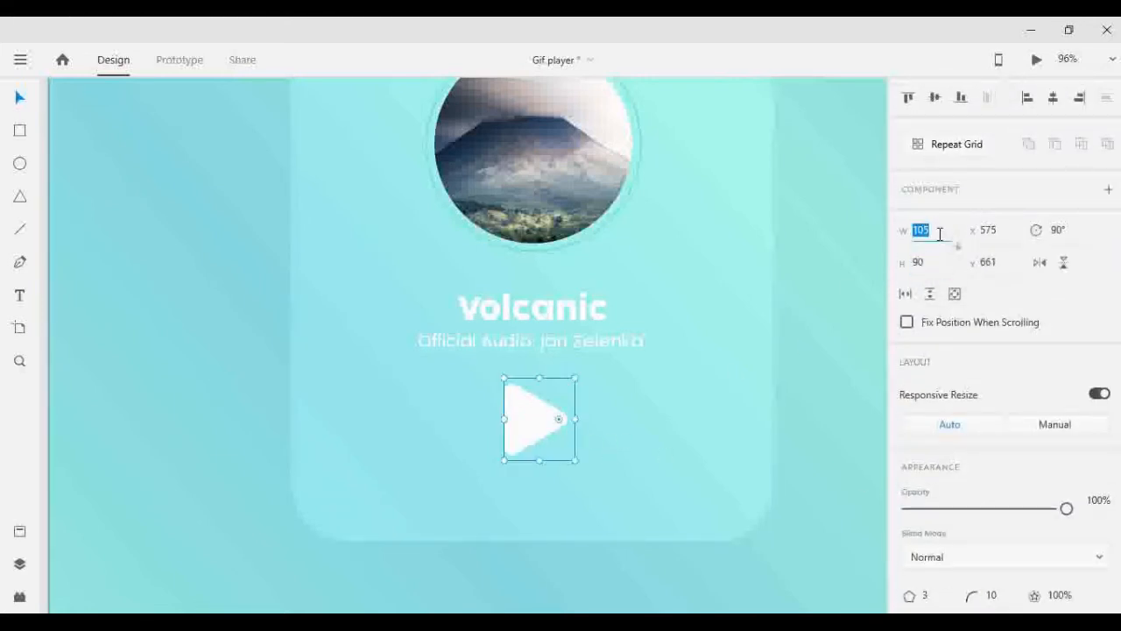
pyautogui.press('Down')
pyautogui.press('Down')
# - Lock the play triangle's aspect ratio and reduce its width to 70
pyautogui.click(960, 249)
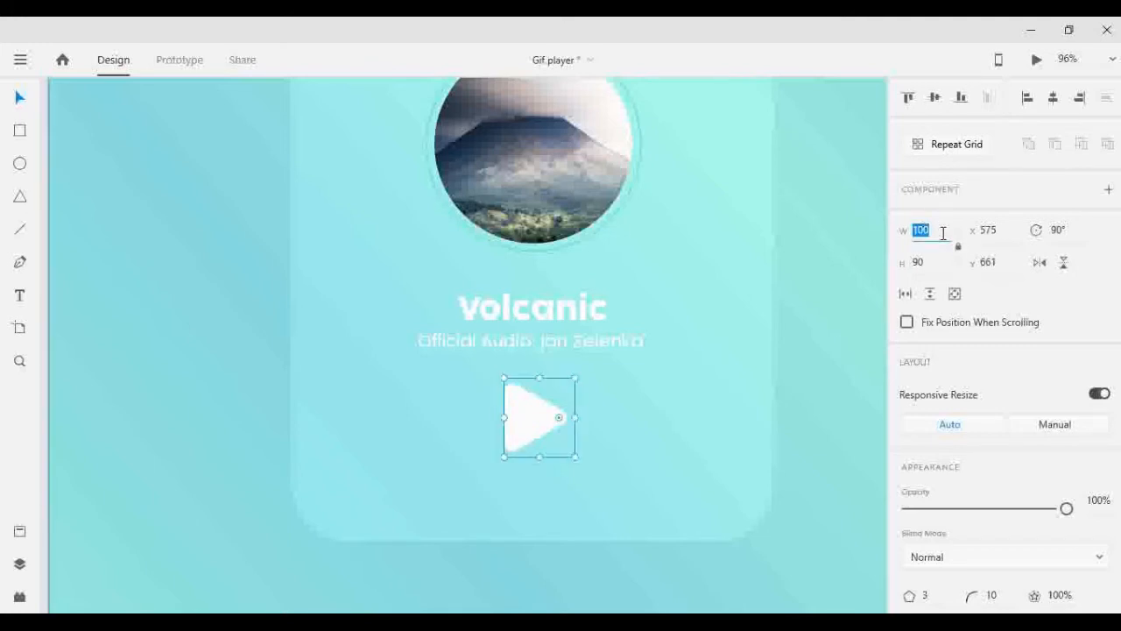
pyautogui.hotkey('shift', 'Down')
pyautogui.hotkey('shift', 'Down')
pyautogui.hotkey('shift', 'Down')
pyautogui.click(826, 375)
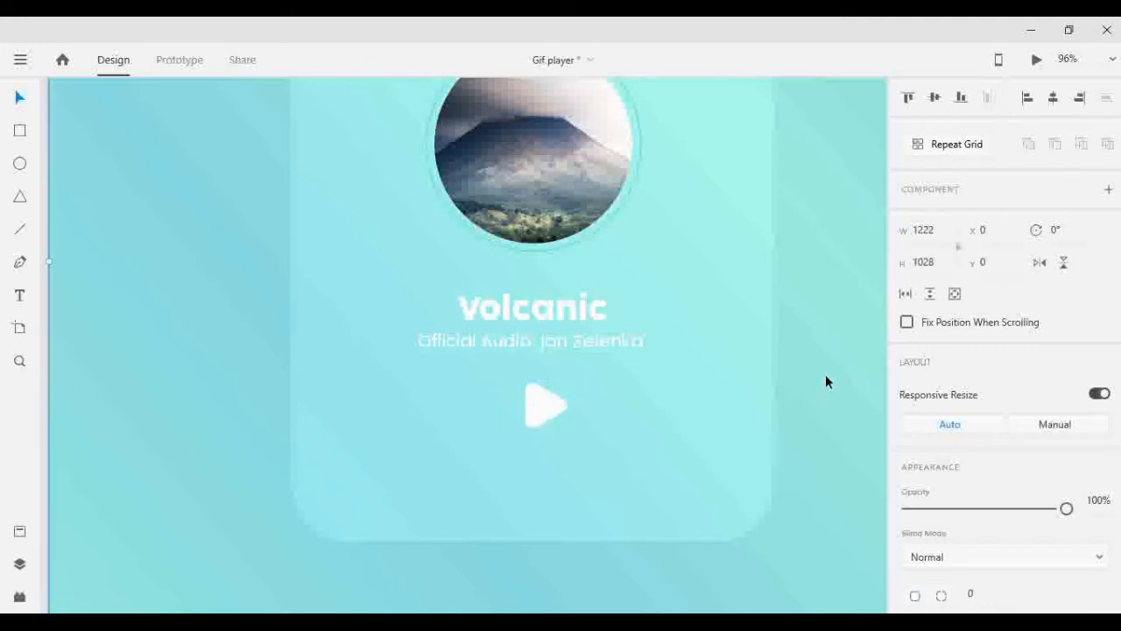
# - Reposition the play triangle beneath the subtitle and place a copy beside it on its right at X 700, Y 685
pyautogui.click(533, 410)
pyautogui.moveTo(528, 427); pyautogui.dragTo(615, 433)
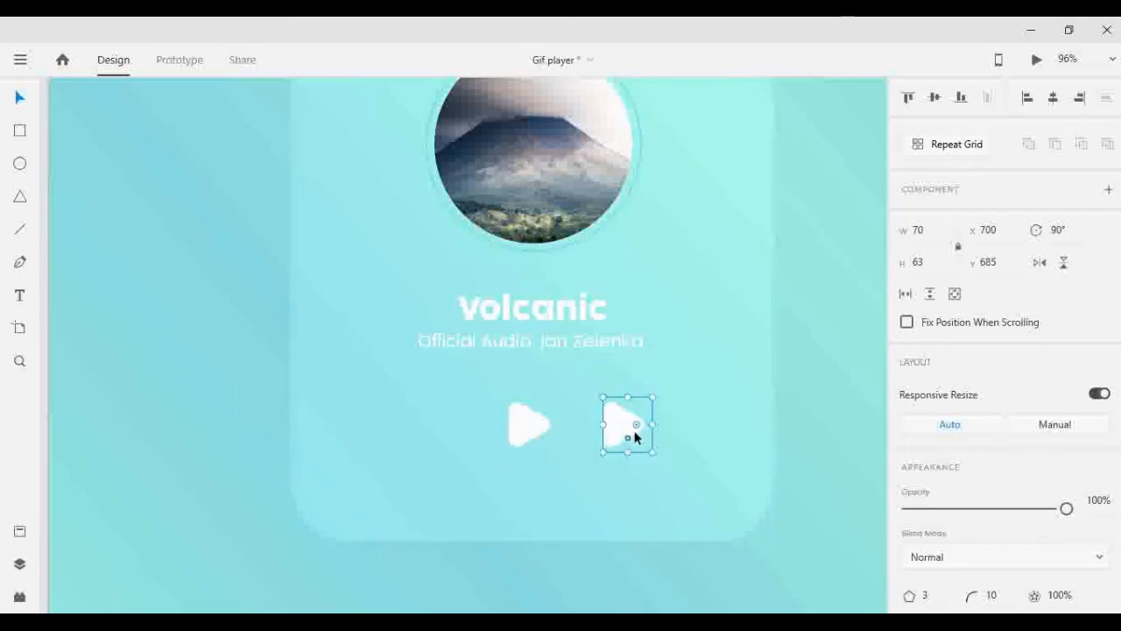
pyautogui.hotkey('shift', 'Left')
pyautogui.hotkey('shift', 'Left')
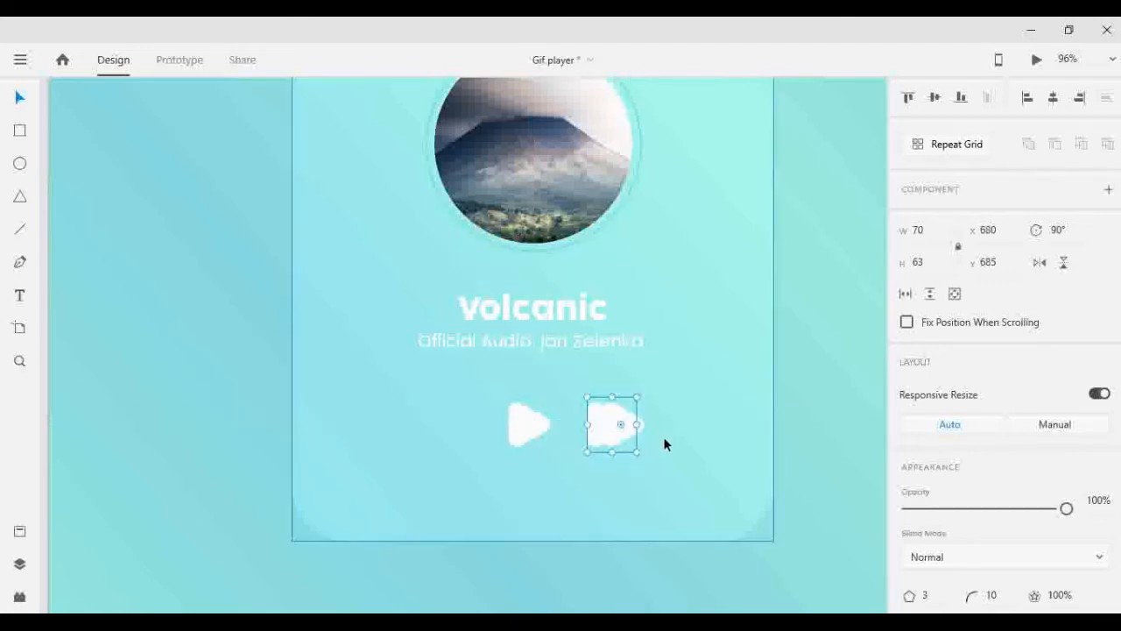
pyautogui.click(820, 396)
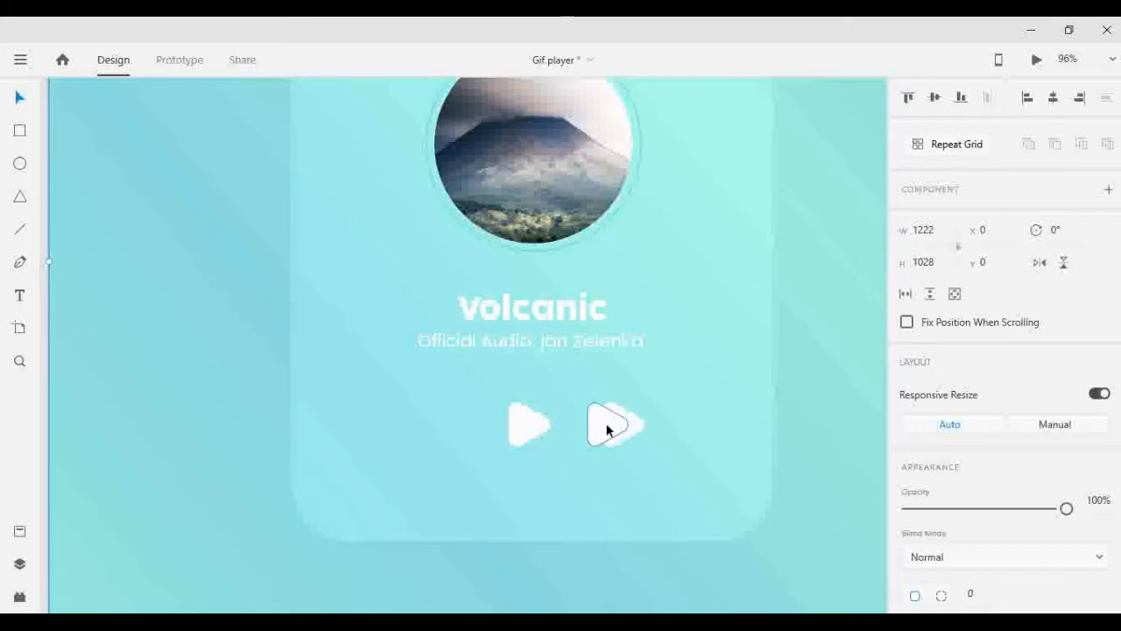
# - Shrink the small triangle beside the play triangle to 50 by 45 at X 712 and set its corner radius to 6
pyautogui.moveTo(625, 431); pyautogui.dragTo(631, 433)
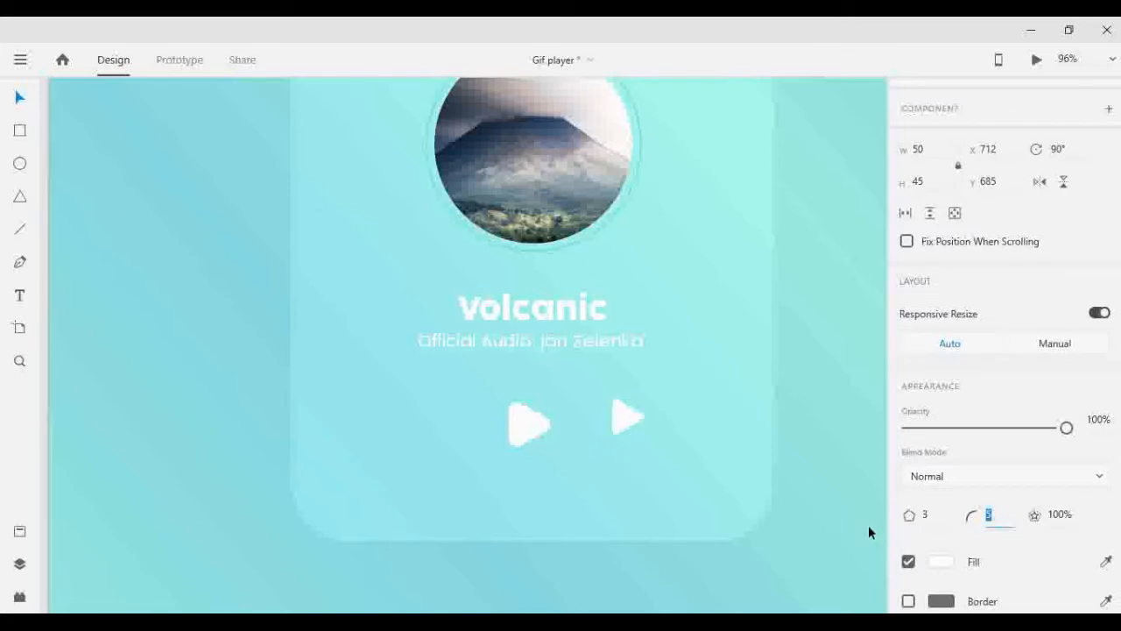
pyautogui.click(819, 484)
# - Duplicate the small triangle and offset the copy to the left at X 697 so the two overlap
pyautogui.click(625, 415)
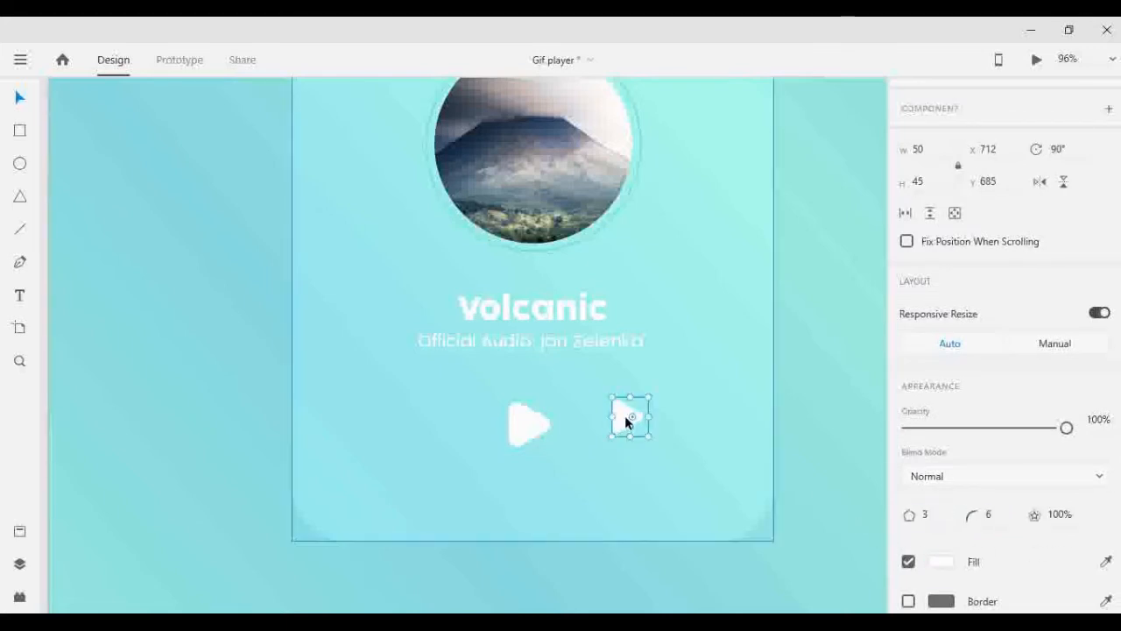
pyautogui.hotkey('shift', 'Left')
pyautogui.hotkey('shift', 'Left')
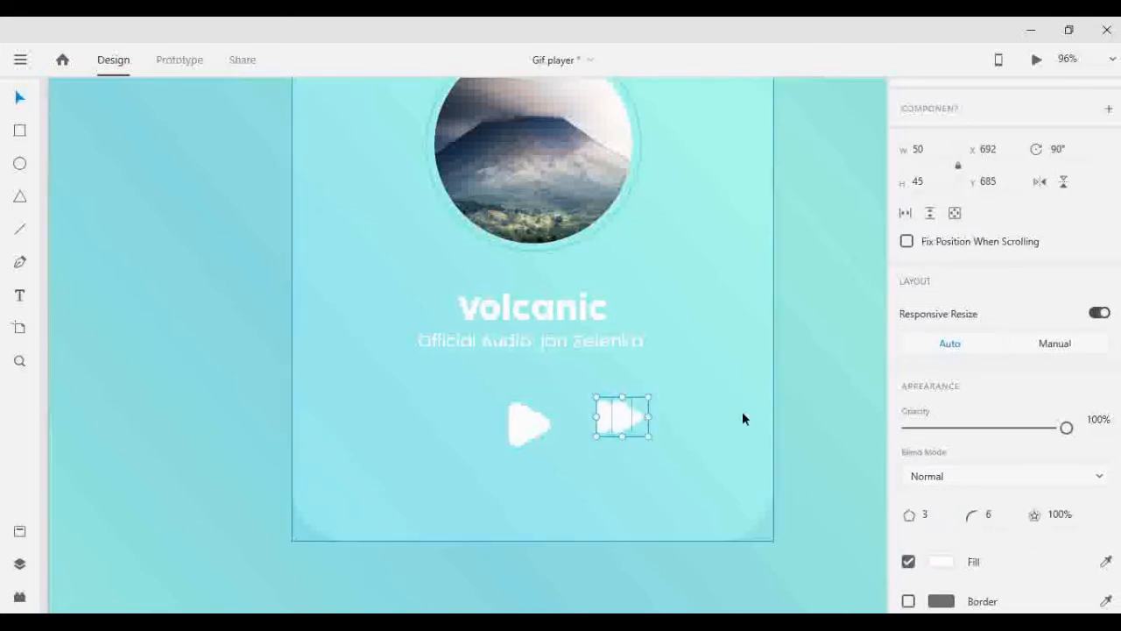
pyautogui.click(781, 422)
pyautogui.click(611, 416)
pyautogui.press('Right')
pyautogui.press('Right')
pyautogui.press('Right')
pyautogui.press('Right')
pyautogui.press('Right')
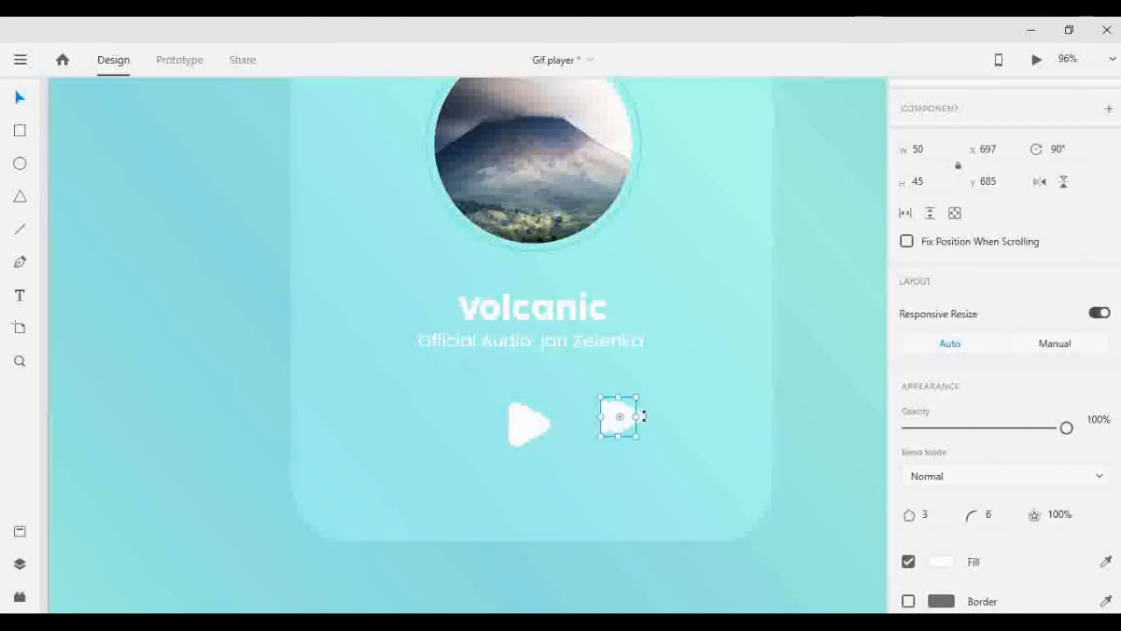
# - Enable background blur on both small overlapping triangles and set its brightness to 25
pyautogui.click(649, 431)
pyautogui.click(625, 421)
pyautogui.scroll(-4, 963, 533)
pyautogui.click(907, 545)
pyautogui.scroll(-3, 963, 550)
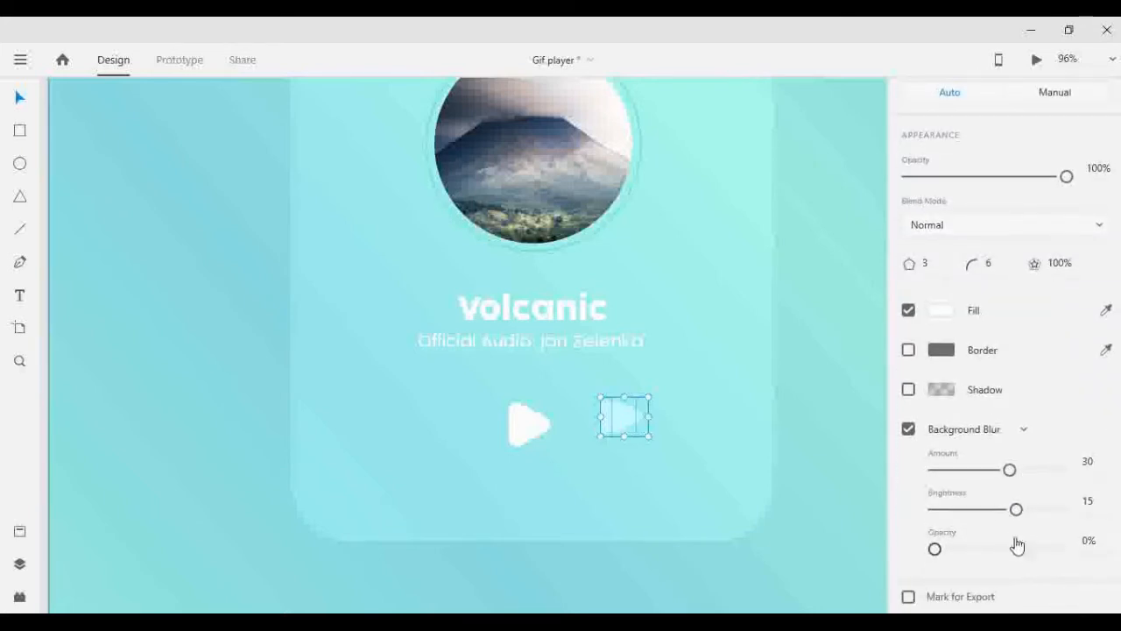
pyautogui.moveTo(1016, 509); pyautogui.dragTo(1047, 511)
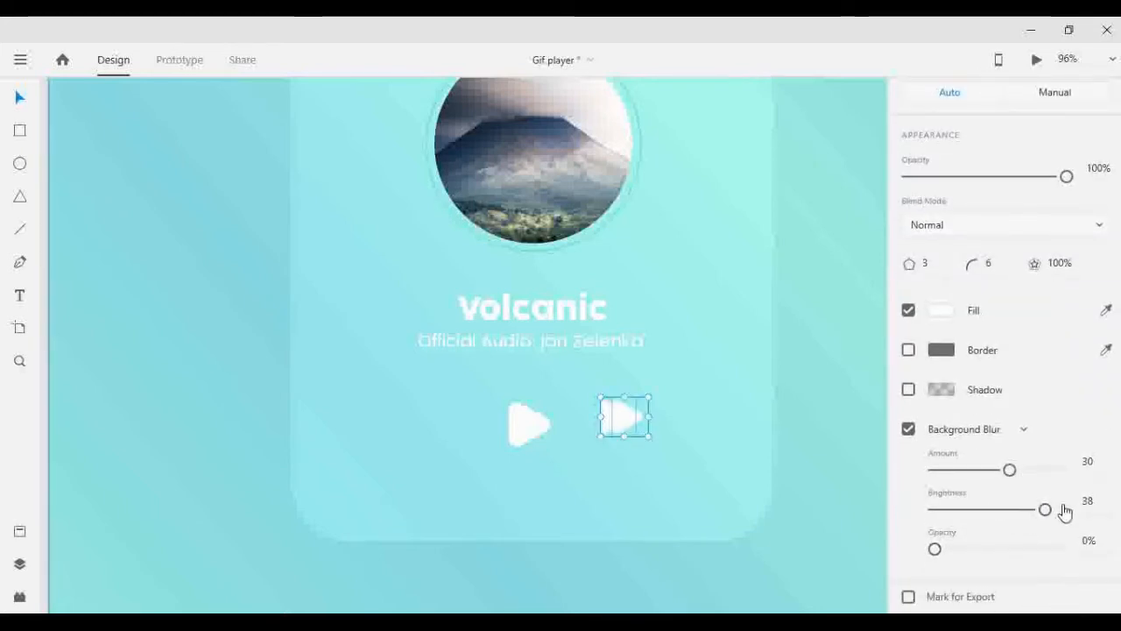
pyautogui.click(1108, 499)
pyautogui.click(790, 401)
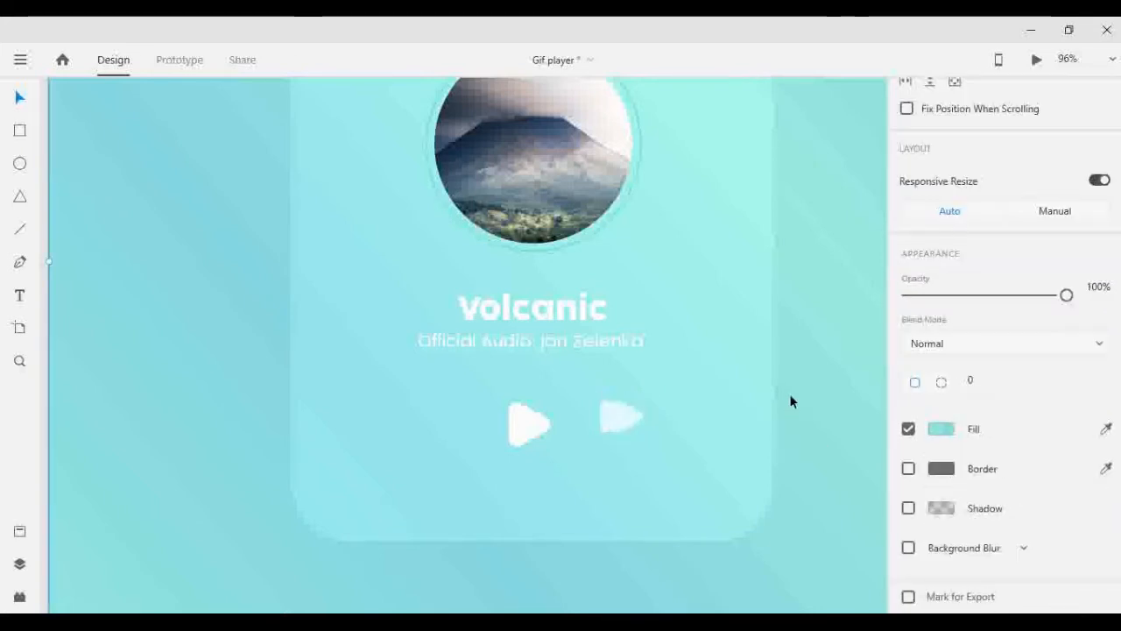
# - Raise the background blur opacity of the left one of the two small overlapping triangles
pyautogui.click(617, 414)
pyautogui.scroll(-1, 928, 464)
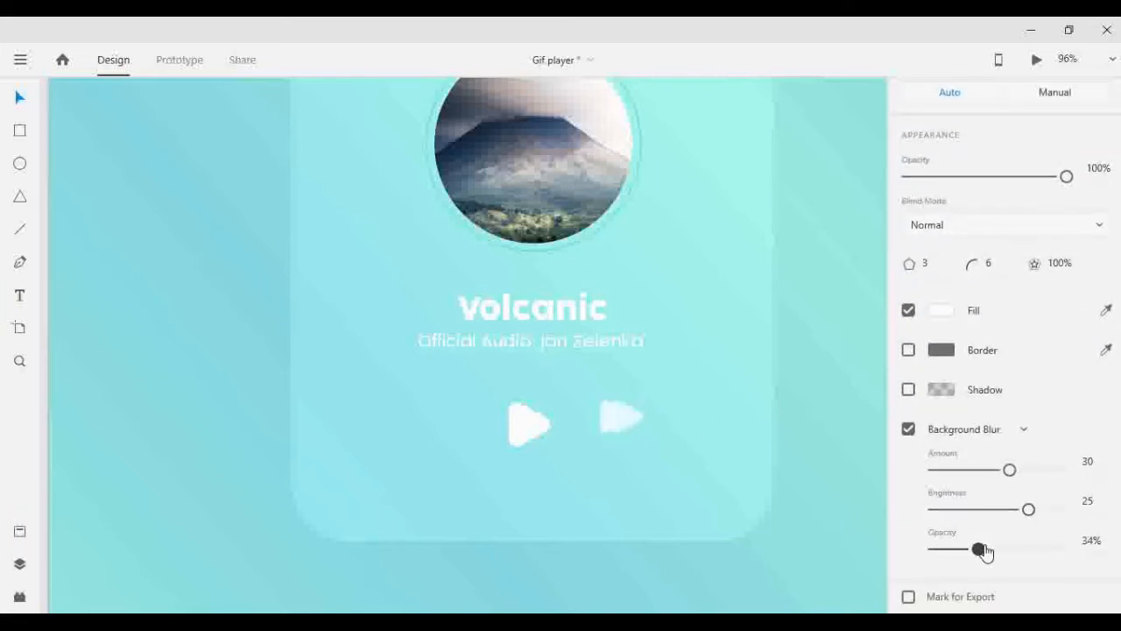
pyautogui.moveTo(1030, 557); pyautogui.dragTo(1058, 564)
pyautogui.click(735, 301)
pyautogui.click(627, 415)
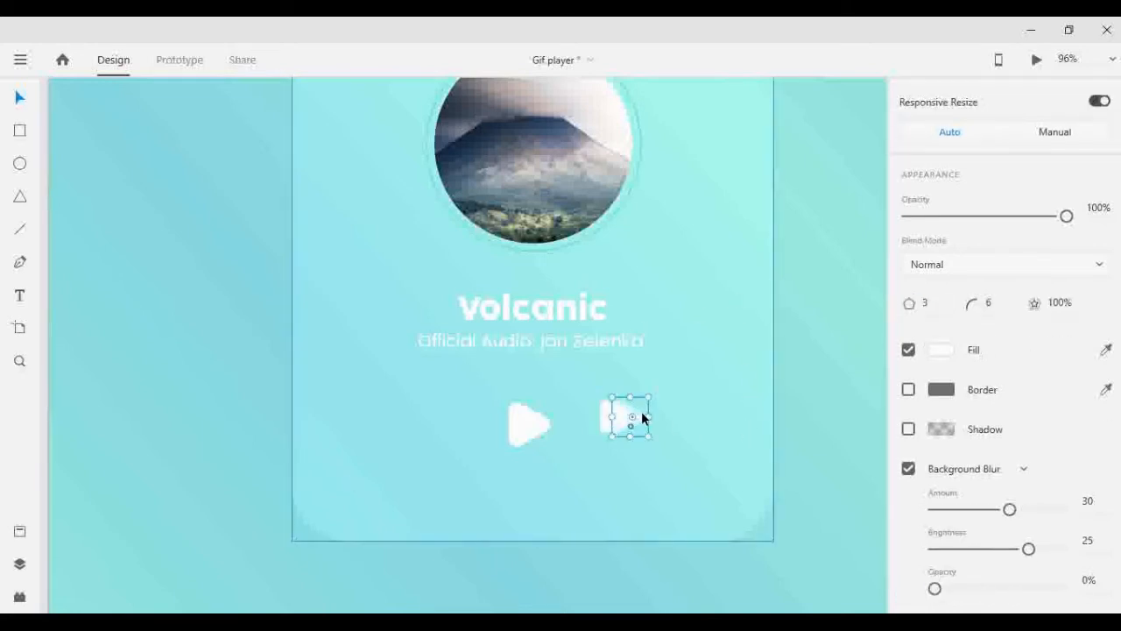
pyautogui.click(768, 405)
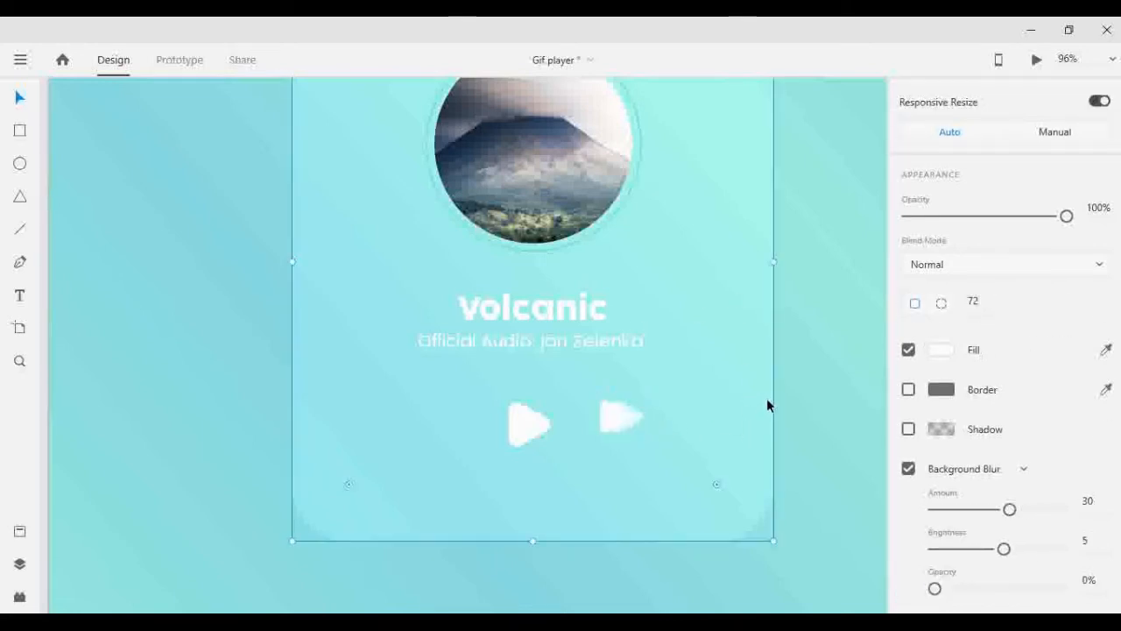
# - Nudge the left small triangle slightly to the left and reduce its width to 45
pyautogui.click(611, 423)
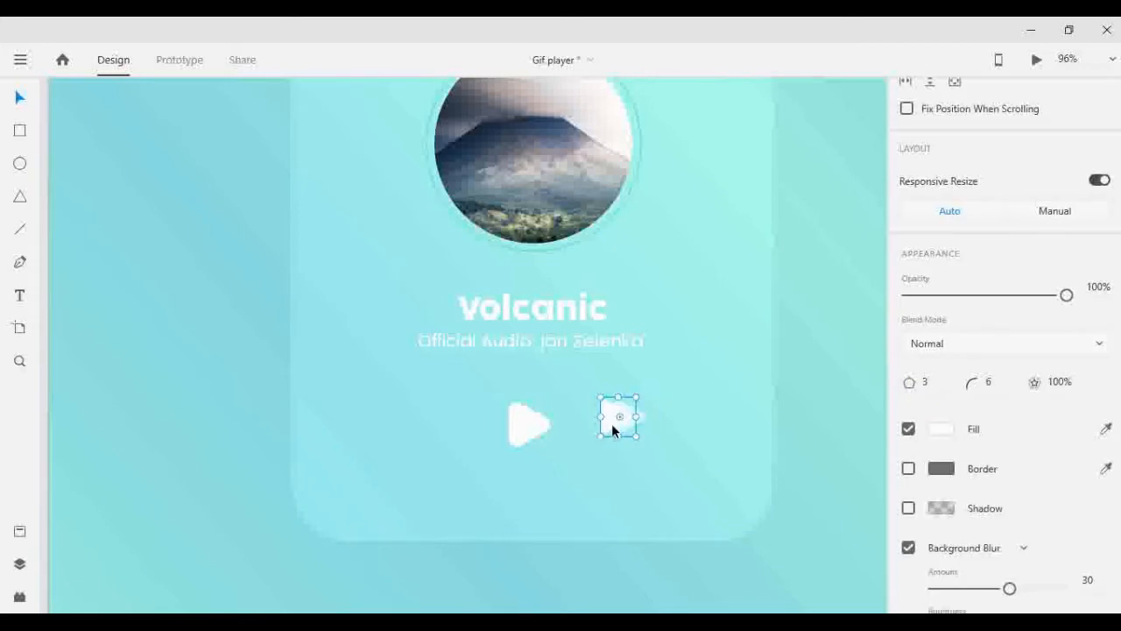
pyautogui.scroll(3, 990, 292)
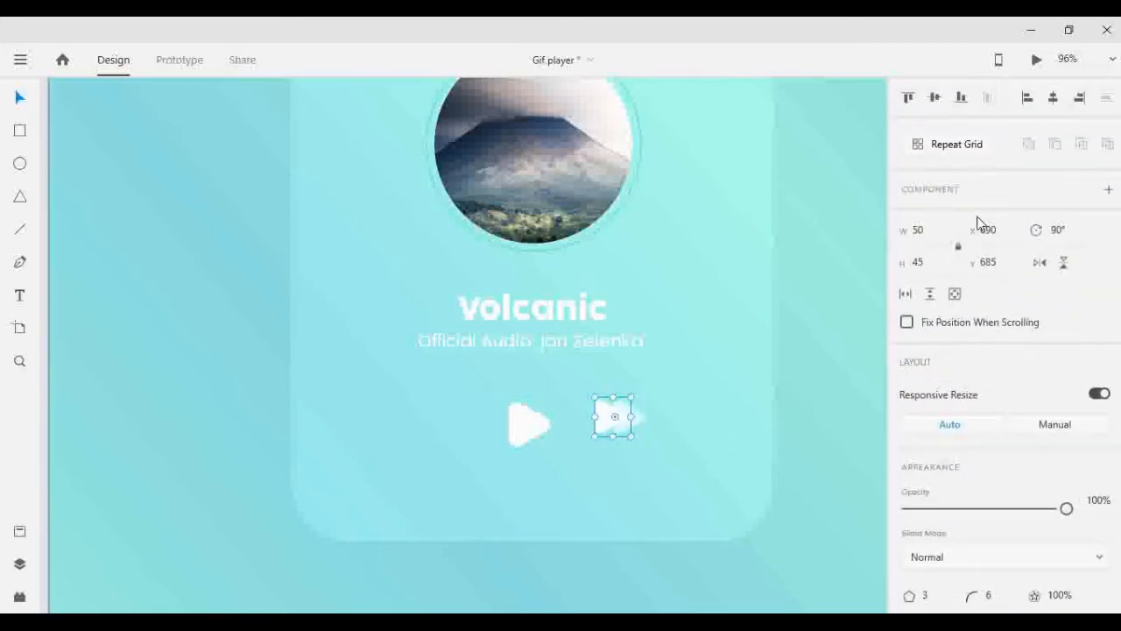
pyautogui.click(931, 234)
pyautogui.write('45')
pyautogui.press('Return')
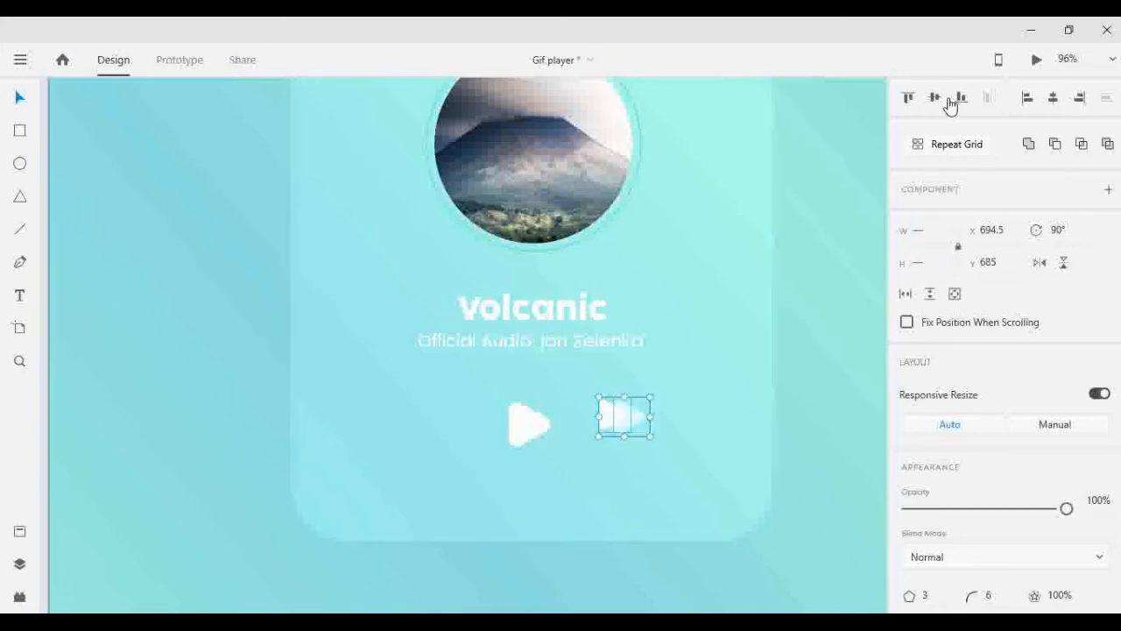
# - Center the two small triangles vertically on each other and group them as the fast-forward icon
pyautogui.click(808, 257)
pyautogui.click(602, 422)
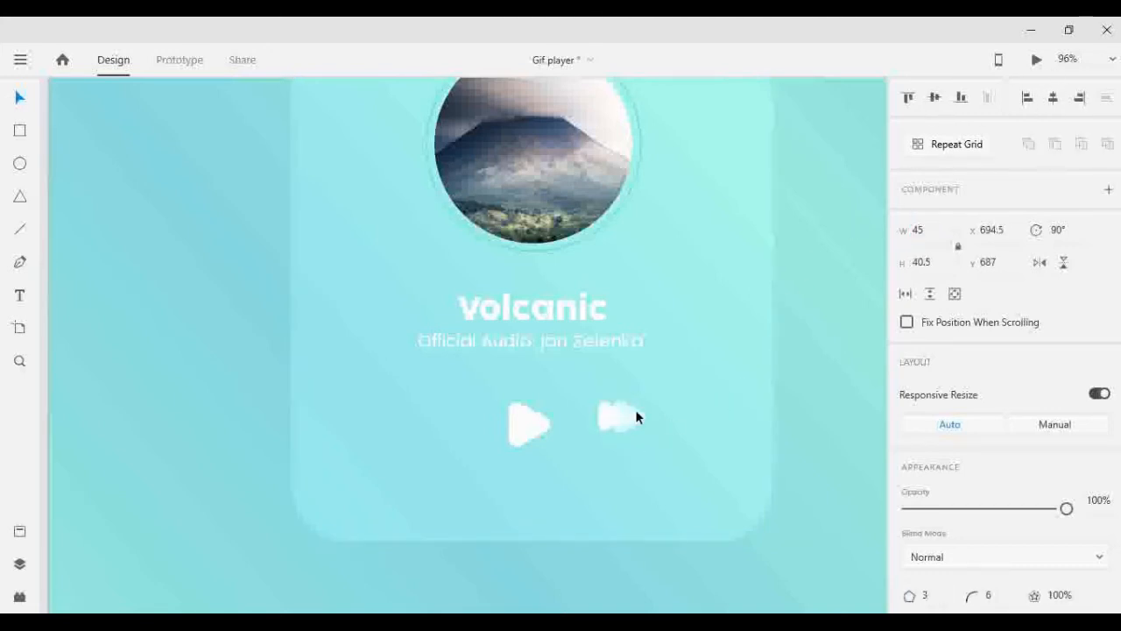
pyautogui.keyDown('shift'); pyautogui.click(644, 413); pyautogui.keyUp('shift')
pyautogui.hotkey('ctrl', 'g')
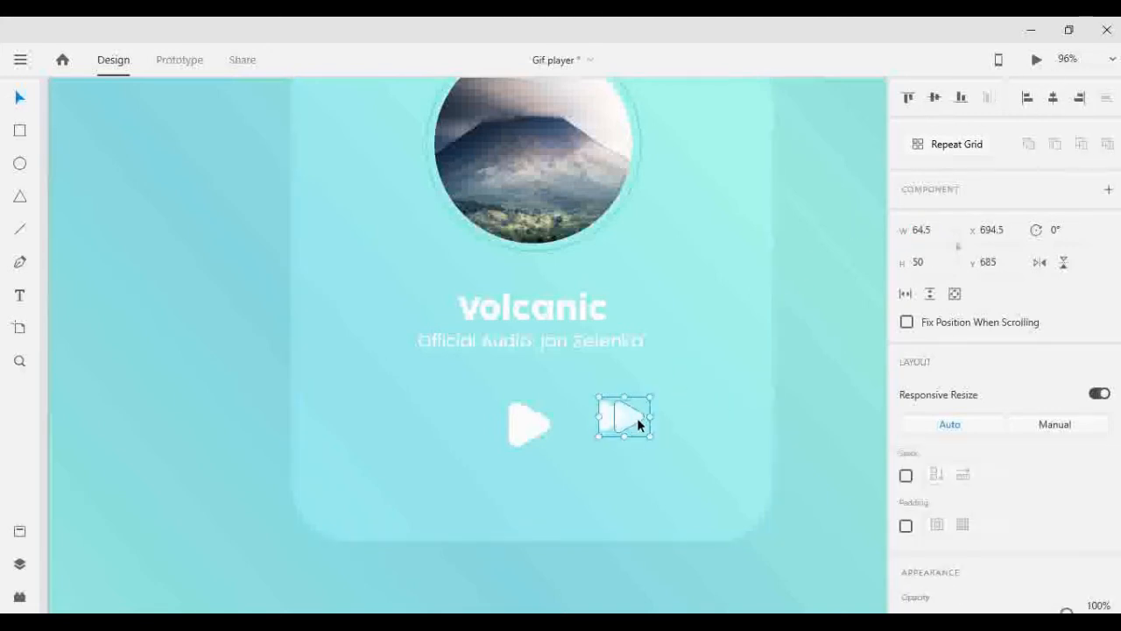
# - Place a copy of the fast-forward icon on the left of the play triangle at X 474.5, Y 685
pyautogui.moveTo(616, 428); pyautogui.dragTo(440, 428)
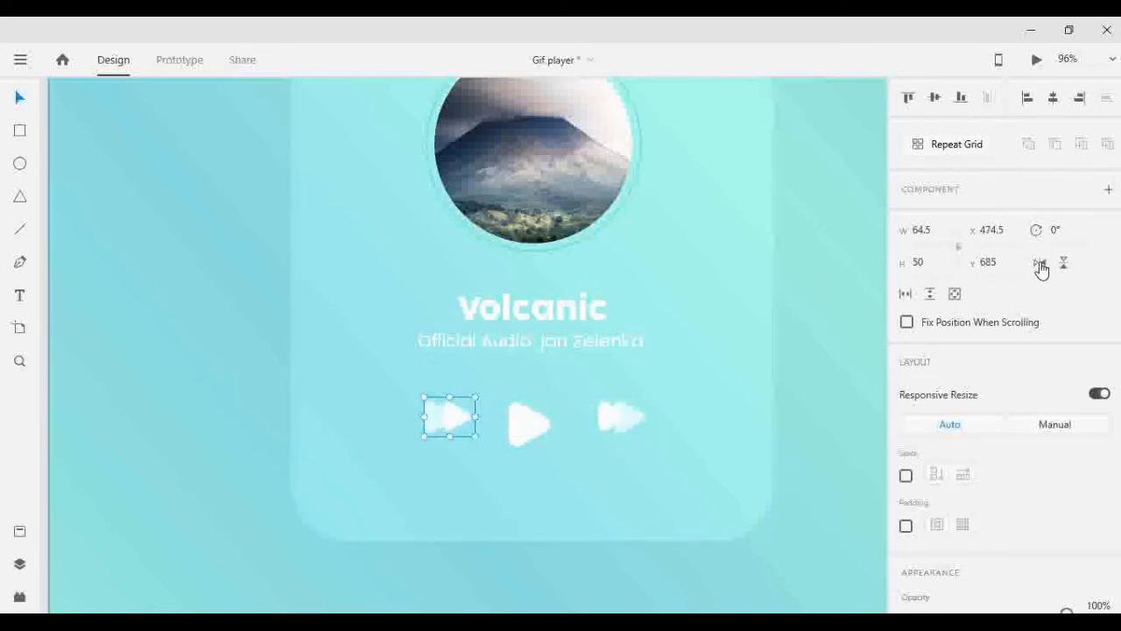
pyautogui.click(770, 367)
pyautogui.hotkey('ctrl', 'z')
# - Rotate the left icon copy 180° to turn it into a rewind icon
pyautogui.click(811, 333)
pyautogui.click(427, 421)
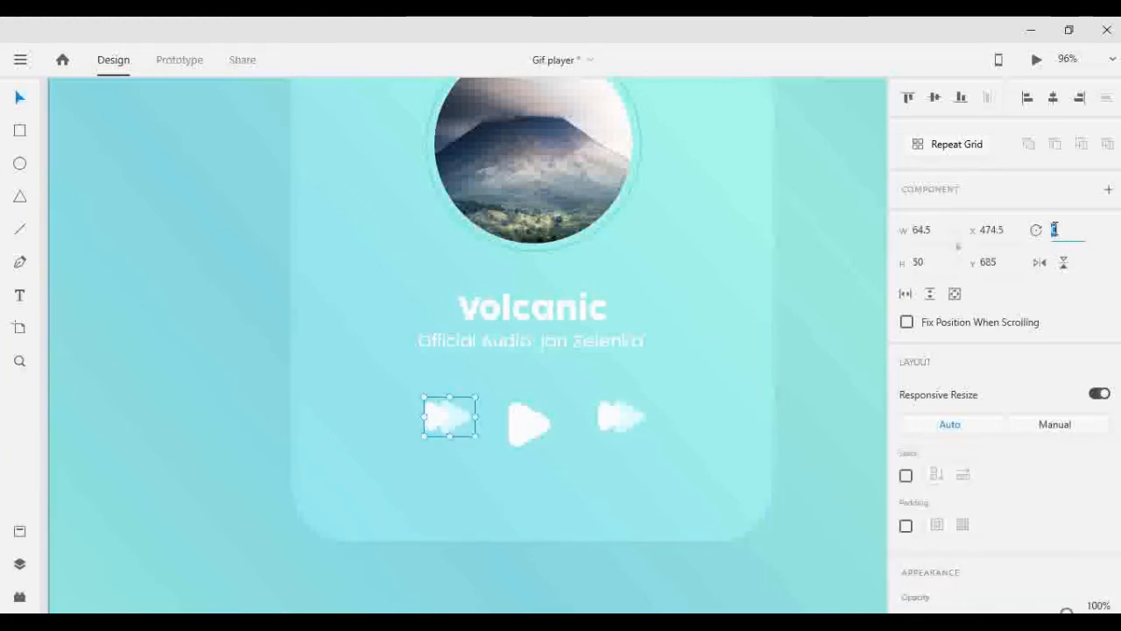
pyautogui.write('90')
pyautogui.press('Return')
pyautogui.write('110')
pyautogui.press('Return')
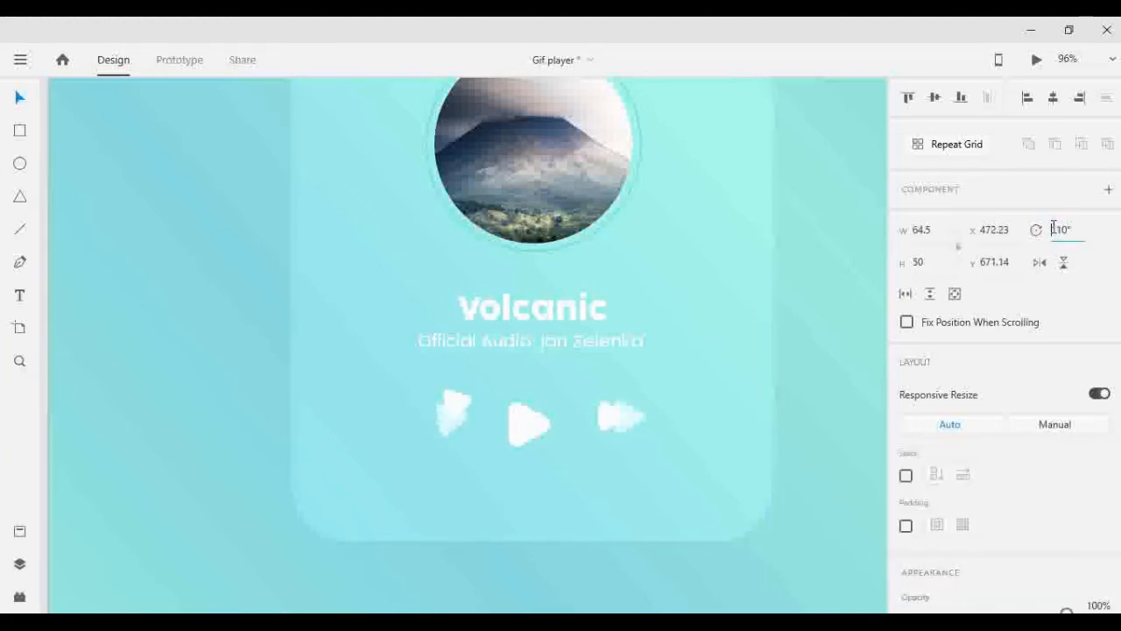
pyautogui.write('180')
pyautogui.press('Return')
pyautogui.click(833, 376)
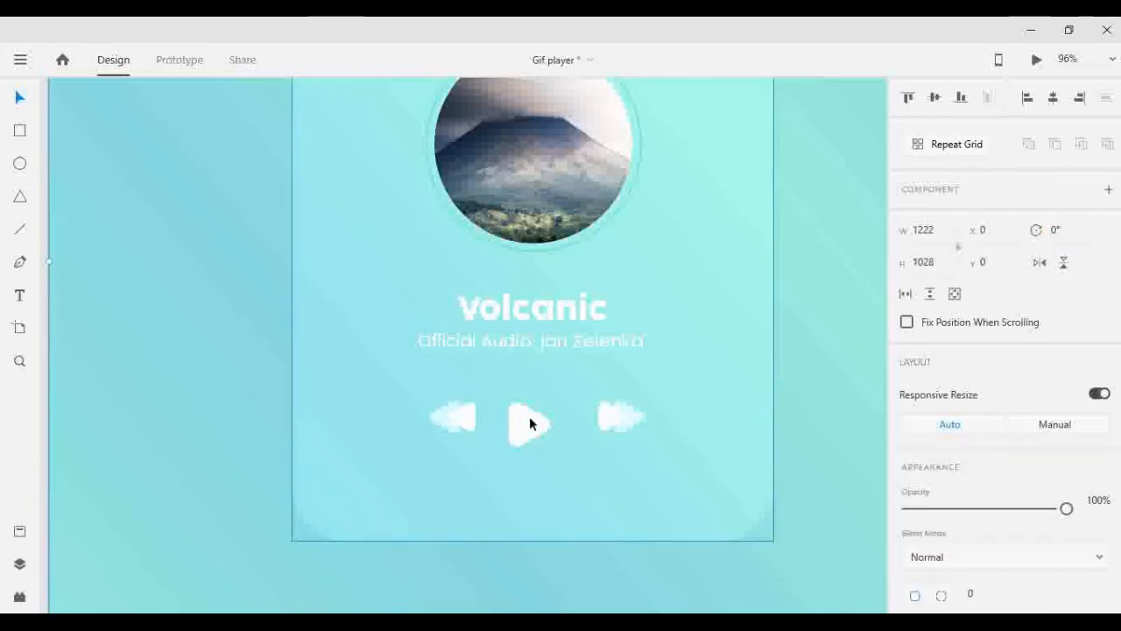
# - Shift the fast-forward icon slightly right and align it and the rewind icon to the play triangle's vertical middle
pyautogui.moveTo(613, 414); pyautogui.dragTo(623, 422)
pyautogui.keyDown('shift'); pyautogui.click(464, 420); pyautogui.keyUp('shift')
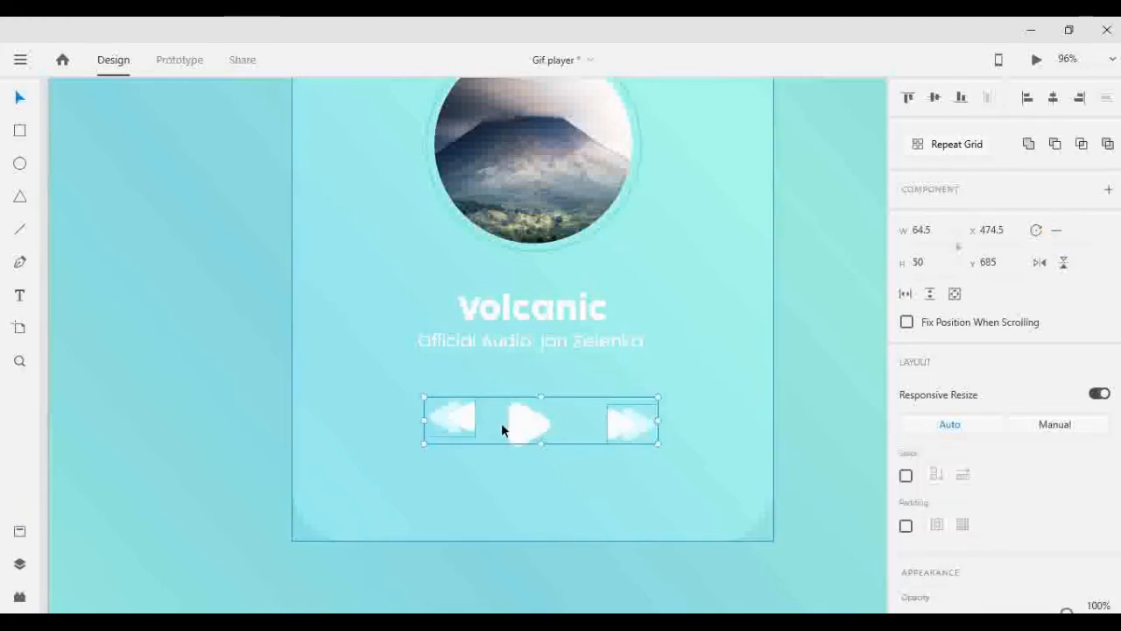
pyautogui.keyDown('shift'); pyautogui.click(525, 423); pyautogui.keyUp('shift')
pyautogui.click(936, 100)
pyautogui.click(781, 357)
pyautogui.click(532, 425)
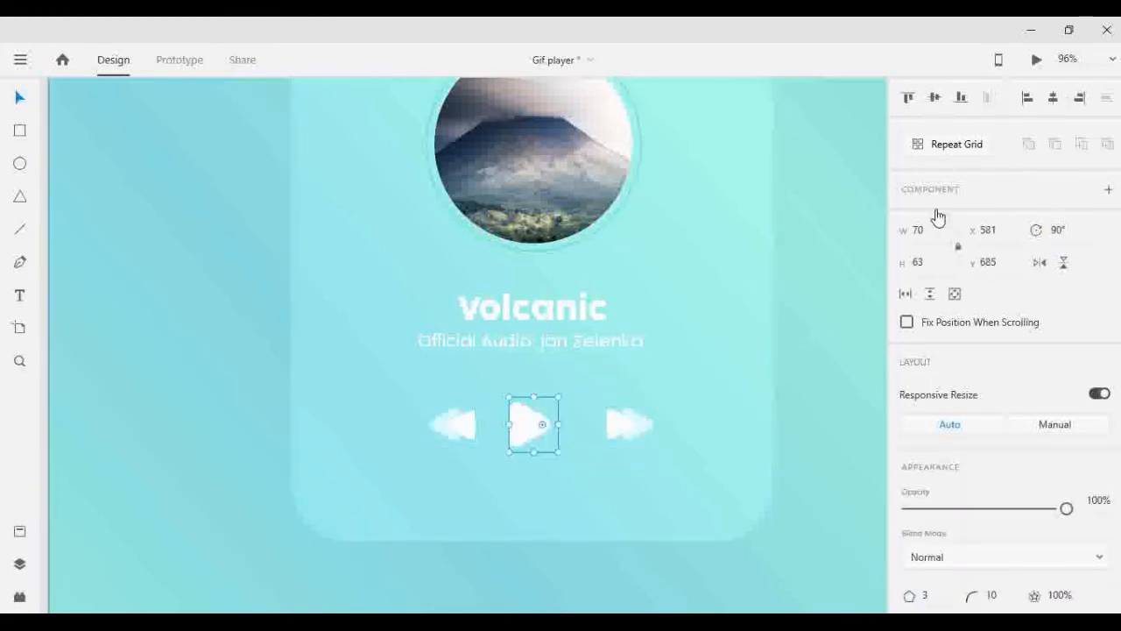
pyautogui.keyDown('shift'); pyautogui.click(722, 350); pyautogui.keyUp('shift')
pyautogui.click(846, 289)
# - Move the rewind icon to X 445.5, Y 695, leaving a wider gap before the play triangle
pyautogui.moveTo(468, 426); pyautogui.dragTo(535, 444)
pyautogui.press('Right')
pyautogui.hotkey('shift', 'Left')
pyautogui.hotkey('shift', 'Left')
pyautogui.hotkey('shift', 'Left')
pyautogui.hotkey('shift', 'Left')
pyautogui.hotkey('shift', 'Left')
pyautogui.hotkey('shift', 'Left')
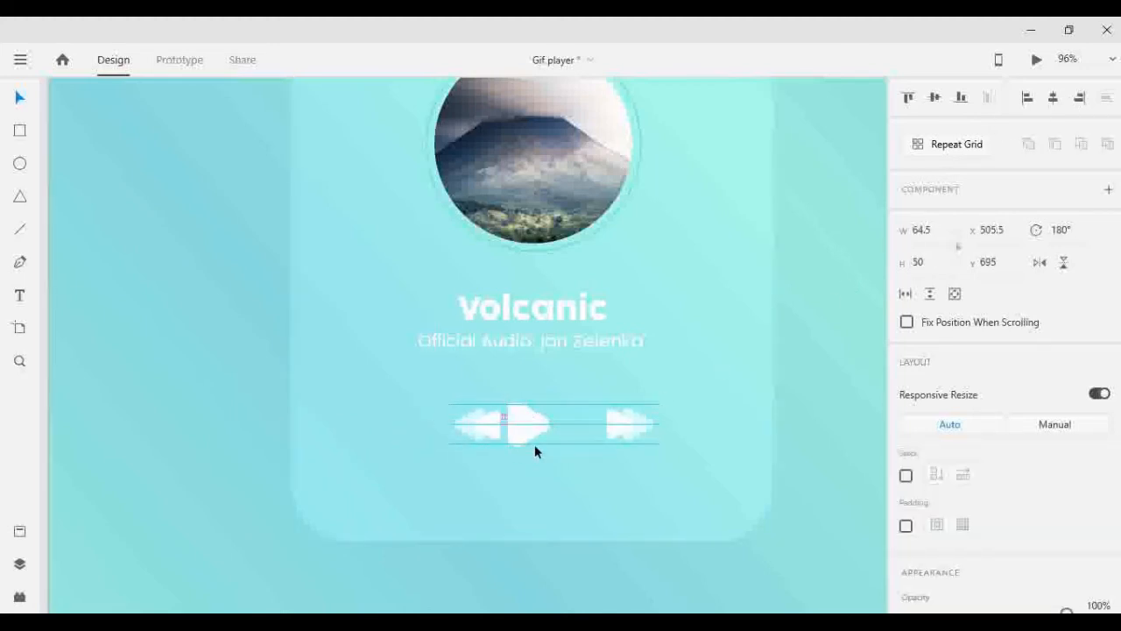
pyautogui.hotkey('shift', 'Left')
# - Space the fast-forward icon from the play triangle to match the gap on the rewind icon's side
pyautogui.click(619, 420)
pyautogui.hotkey('shift', 'Left')
pyautogui.hotkey('shift', 'Left')
pyautogui.hotkey('shift', 'Left')
pyautogui.hotkey('shift', 'Left')
pyautogui.hotkey('shift', 'Left')
pyautogui.hotkey('shift', 'Left')
pyautogui.hotkey('shift', 'Left')
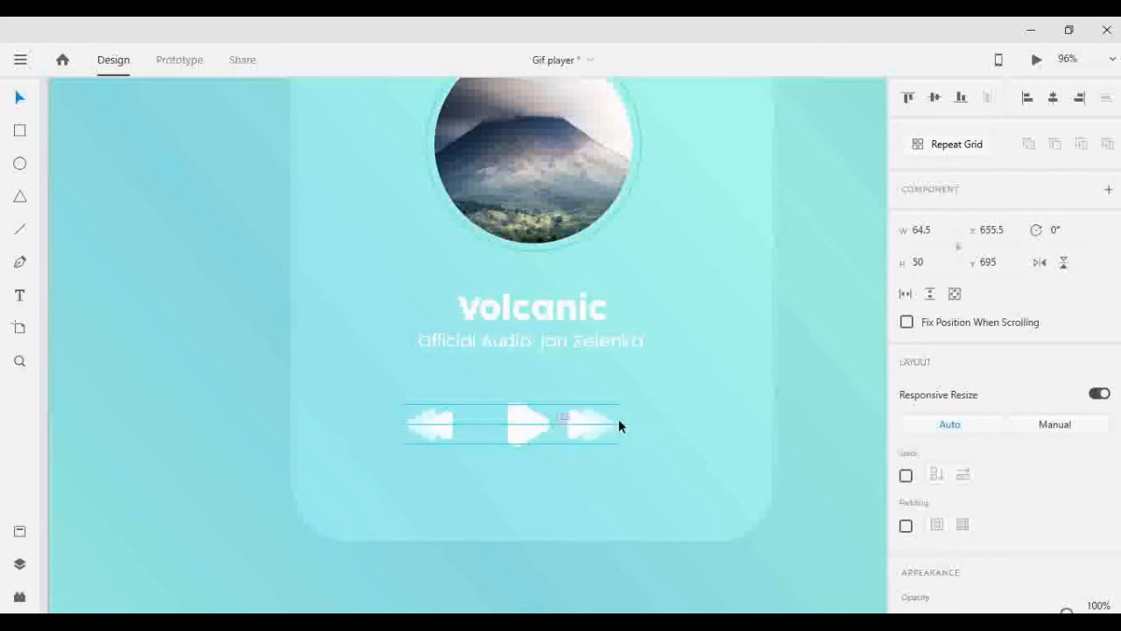
pyautogui.press('Left')
pyautogui.press('Left')
pyautogui.press('Left')
pyautogui.hotkey('shift', 'Right')
pyautogui.hotkey('shift', 'Right')
pyautogui.hotkey('shift', 'Right')
pyautogui.hotkey('shift', 'Right')
pyautogui.hotkey('shift', 'Right')
pyautogui.hotkey('shift', 'Right')
pyautogui.hotkey('shift', 'Right')
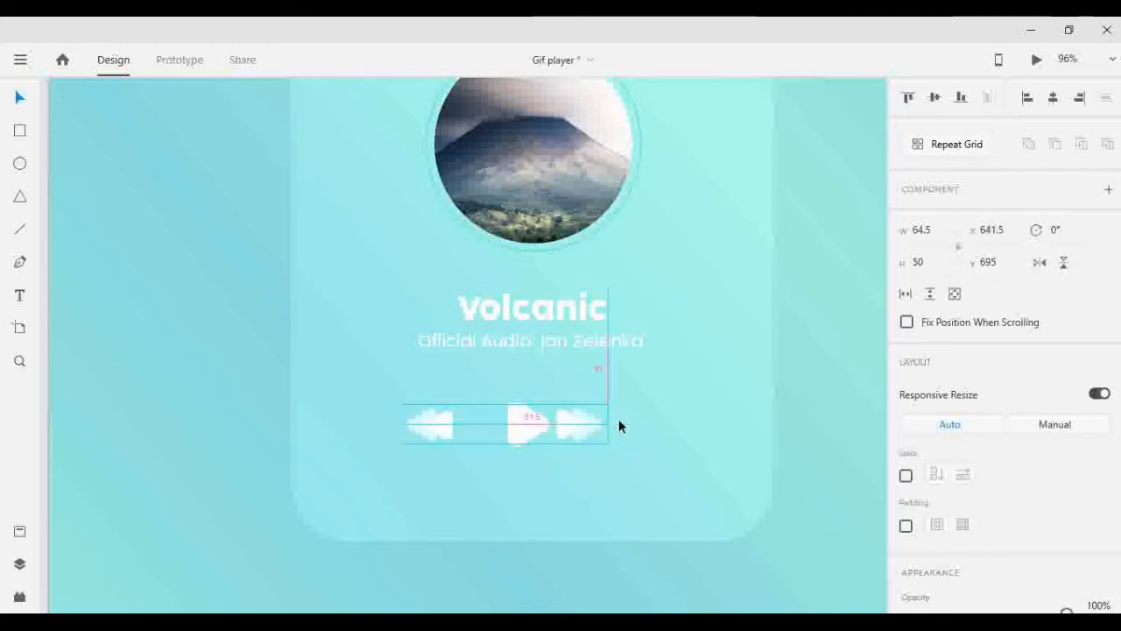
pyautogui.click(808, 360)
# - Set the opacity of the rewind and fast-forward icons to 60%
pyautogui.scroll(-1, 718, 380)
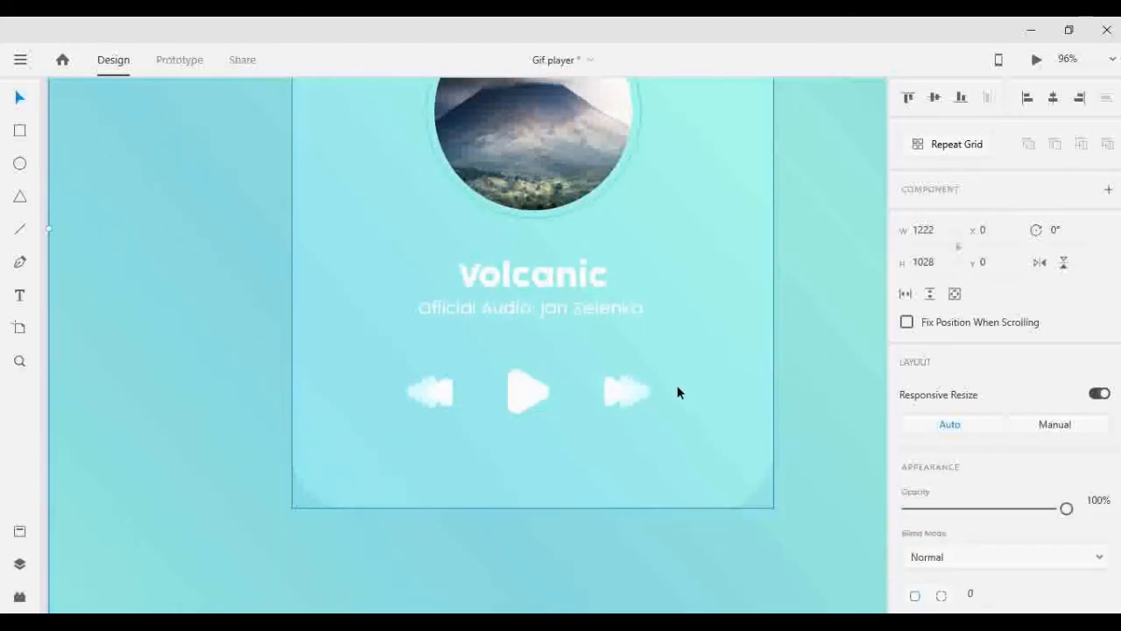
pyautogui.click(451, 396)
pyautogui.keyDown('shift'); pyautogui.click(617, 396); pyautogui.keyUp('shift')
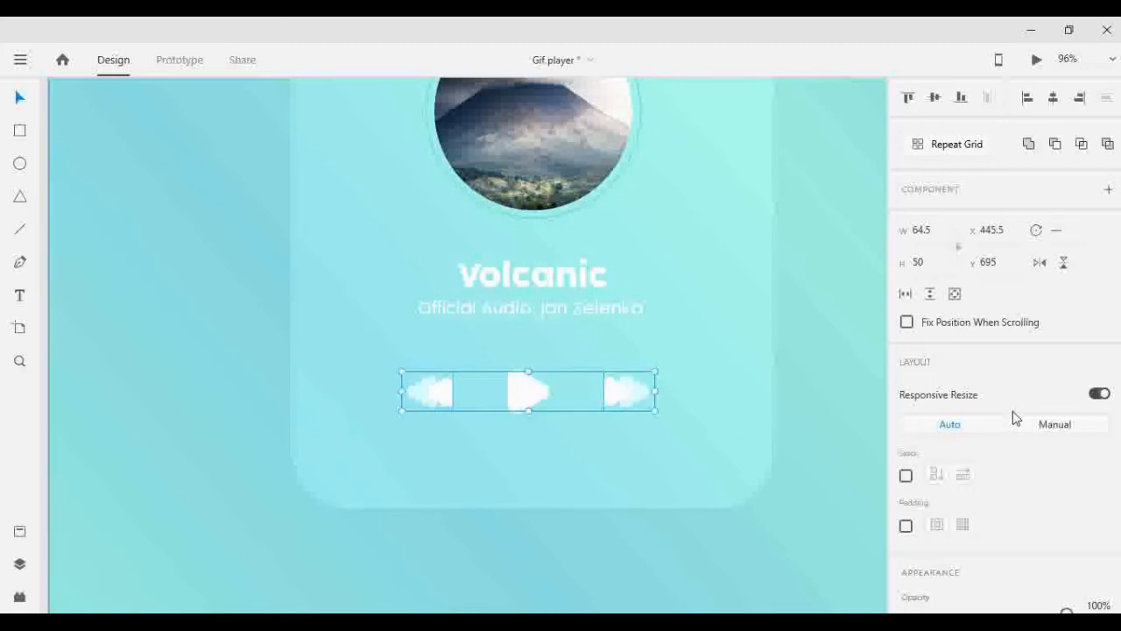
pyautogui.scroll(-1, 1039, 464)
pyautogui.click(1097, 527)
pyautogui.hotkey('shift', 'Down')
pyautogui.hotkey('shift', 'Down')
pyautogui.hotkey('shift', 'Down')
pyautogui.hotkey('shift', 'Down')
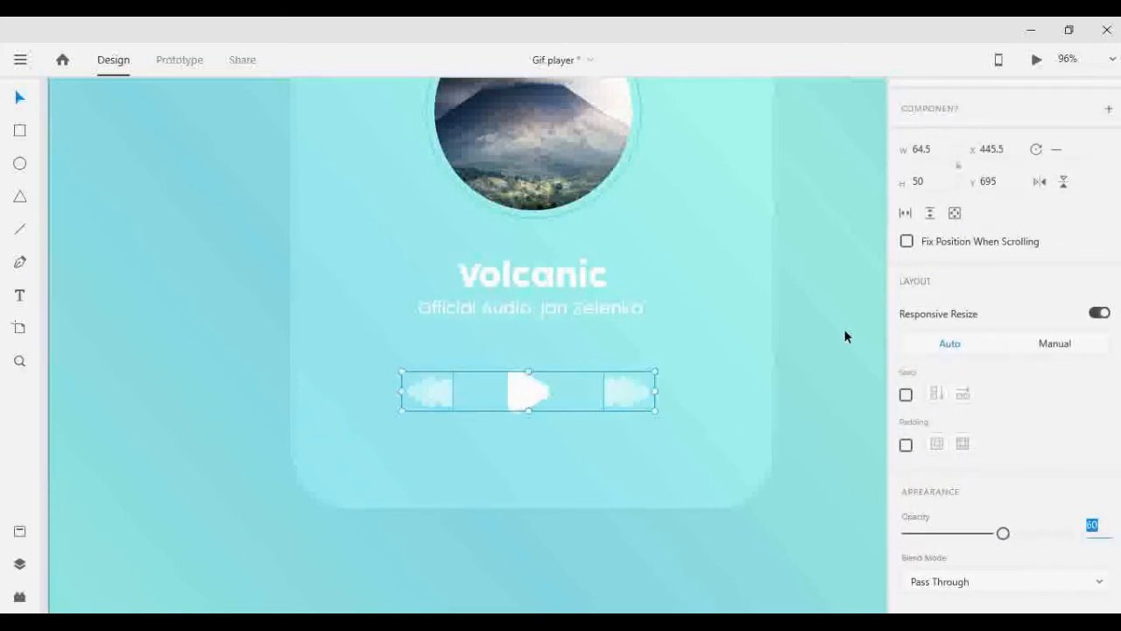
pyautogui.click(845, 336)
# - Move the rewind, play and fast-forward icons together slightly higher beneath the subtitle
pyautogui.scroll(3, 575, 373)
pyautogui.scroll(-3, 586, 365)
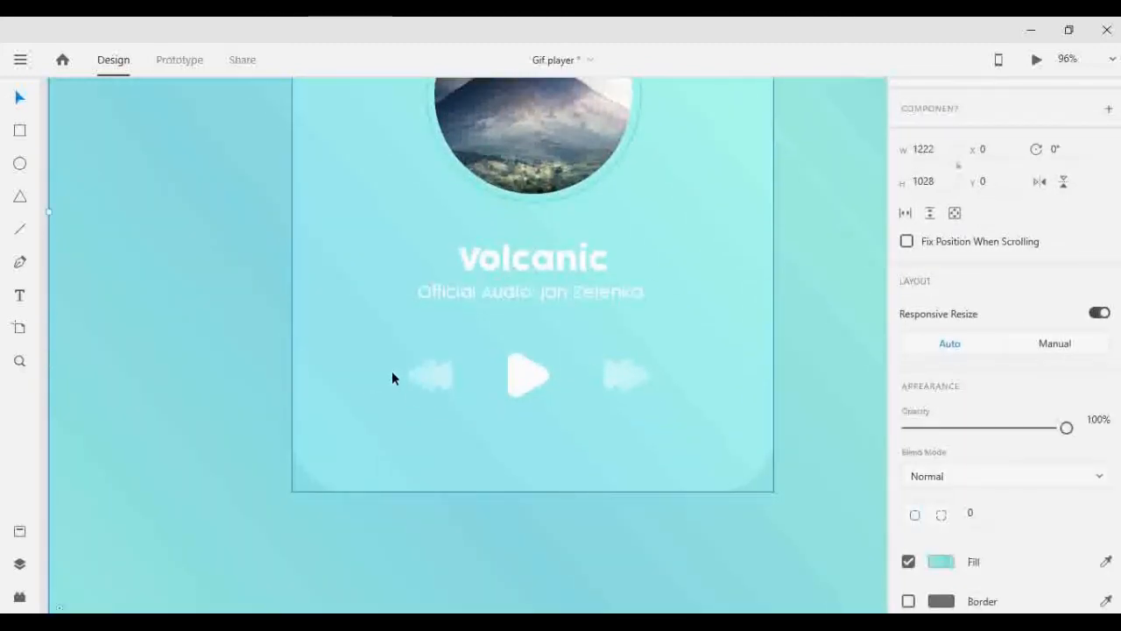
pyautogui.click(430, 374)
pyautogui.keyDown('shift'); pyautogui.click(542, 374); pyautogui.keyUp('shift')
pyautogui.keyDown('shift'); pyautogui.click(626, 372); pyautogui.keyUp('shift')
pyautogui.hotkey('shift', 'Up')
pyautogui.hotkey('shift', 'Up')
pyautogui.hotkey('shift', 'Up')
pyautogui.hotkey('shift', 'Up')
pyautogui.hotkey('shift', 'Up')
pyautogui.hotkey('shift', 'Up')
pyautogui.hotkey('shift', 'Up')
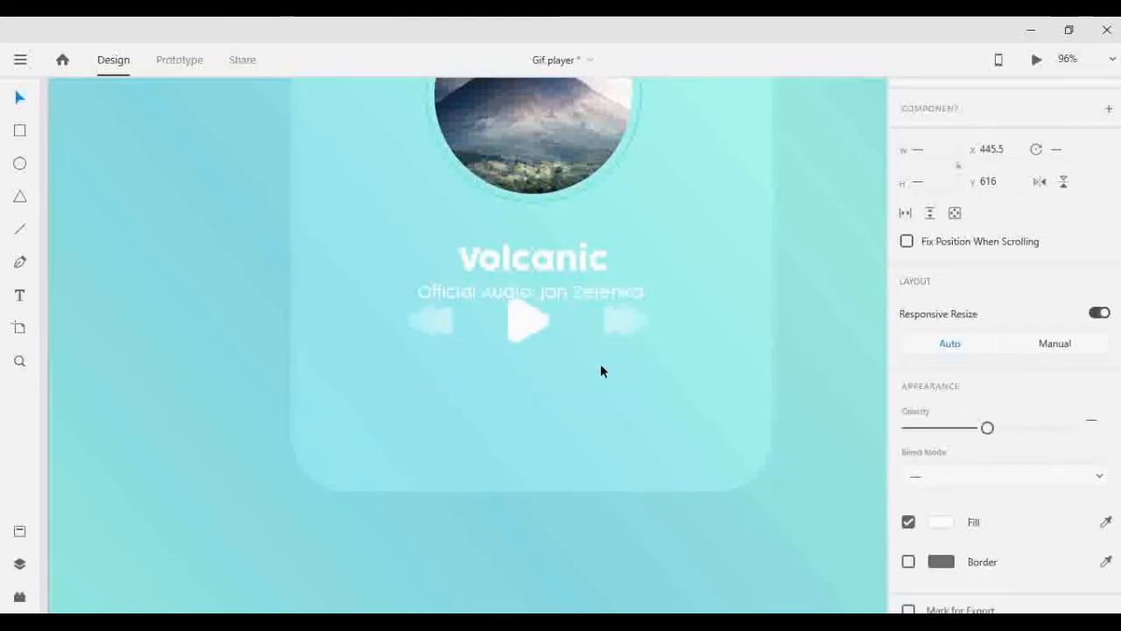
pyautogui.hotkey('shift', 'Down')
pyautogui.hotkey('shift', 'Down')
pyautogui.hotkey('shift', 'Down')
pyautogui.hotkey('shift', 'Down')
pyautogui.hotkey('shift', 'Down')
pyautogui.hotkey('shift', 'Down')
pyautogui.hotkey('shift', 'Down')
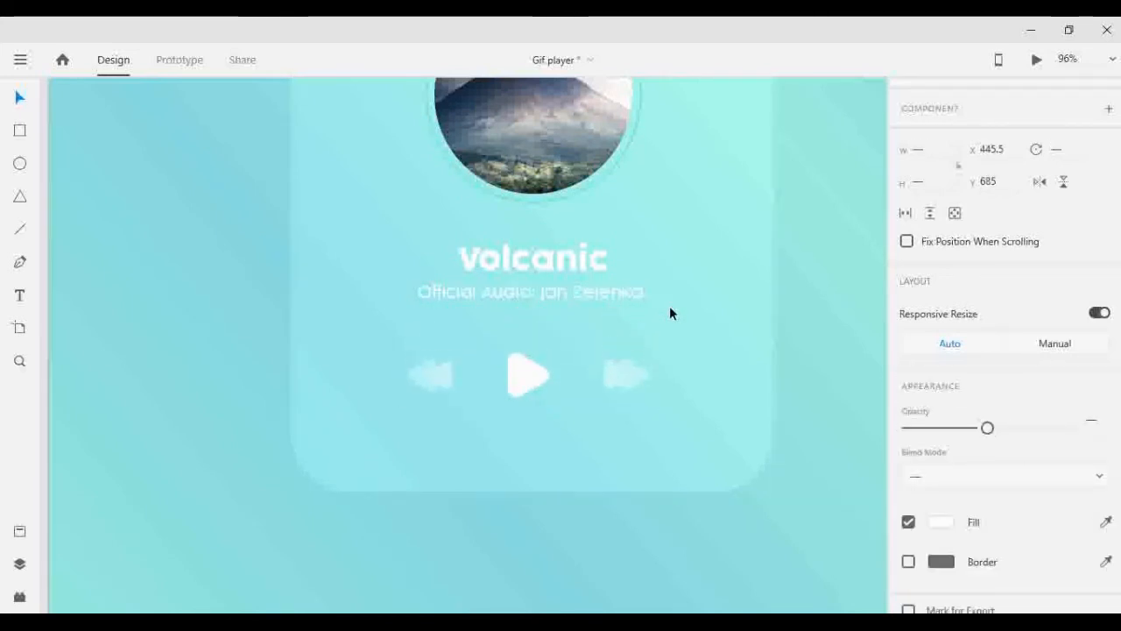
pyautogui.hotkey('shift', 'Up')
pyautogui.click(817, 316)
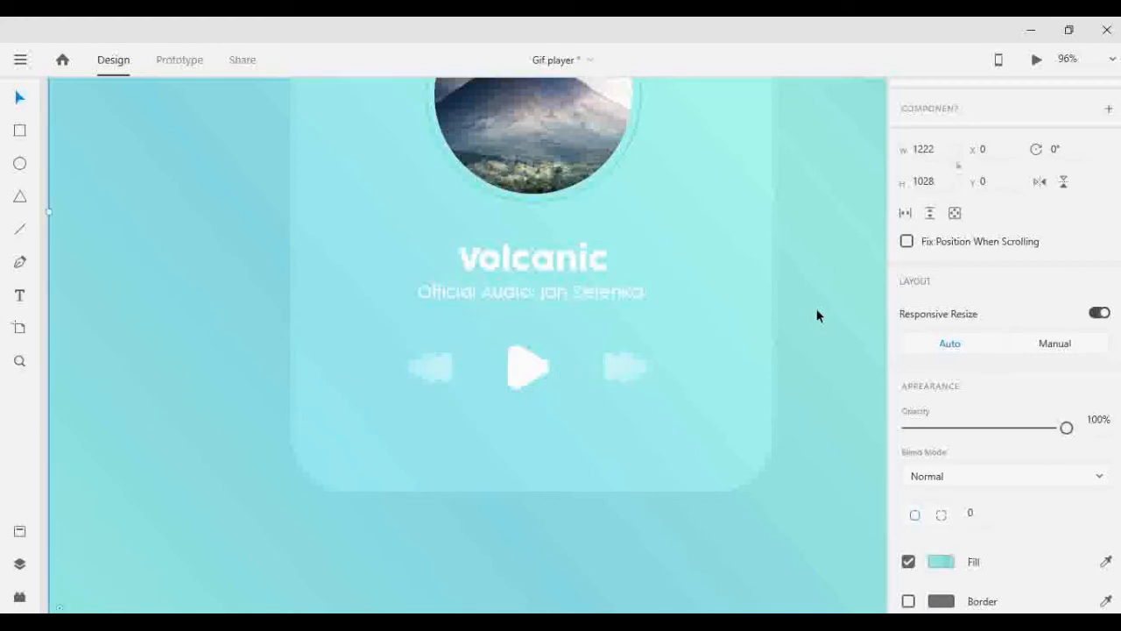
# - Draw a thin 350 by 5 rectangle below the playback icons at X 446, Y 784 as the progress bar
pyautogui.scroll(-1, 718, 358)
pyautogui.scroll(2, 706, 356)
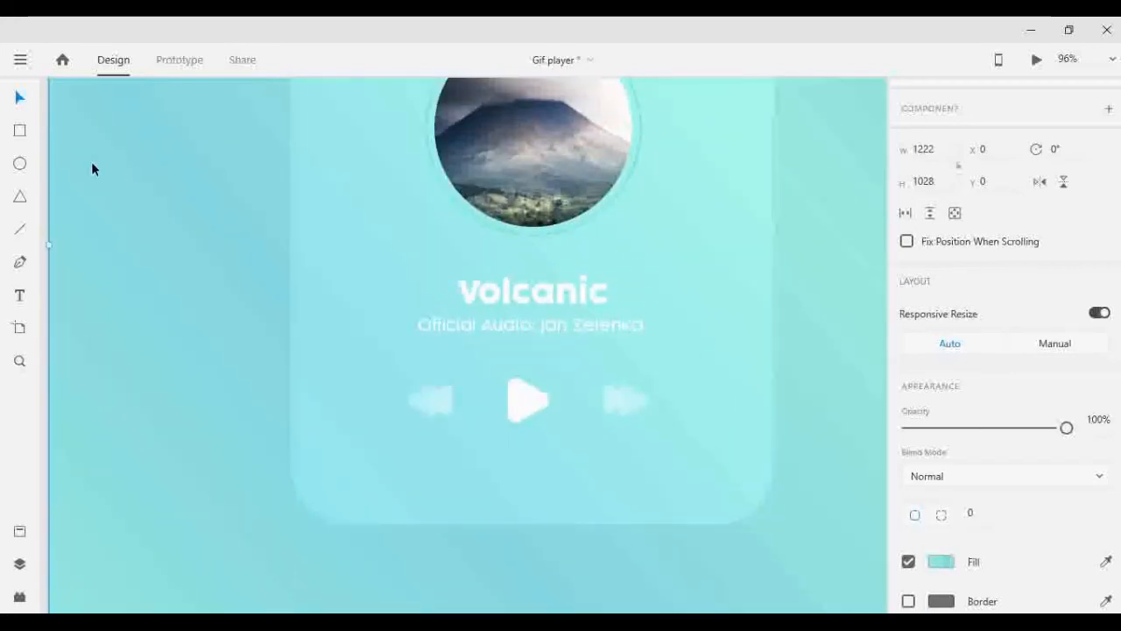
pyautogui.press('r')
pyautogui.moveTo(401, 458)
pyautogui.mouseDown()
pyautogui.moveTo(636, 473)
pyautogui.moveTo(681, 463)
pyautogui.mouseUp()
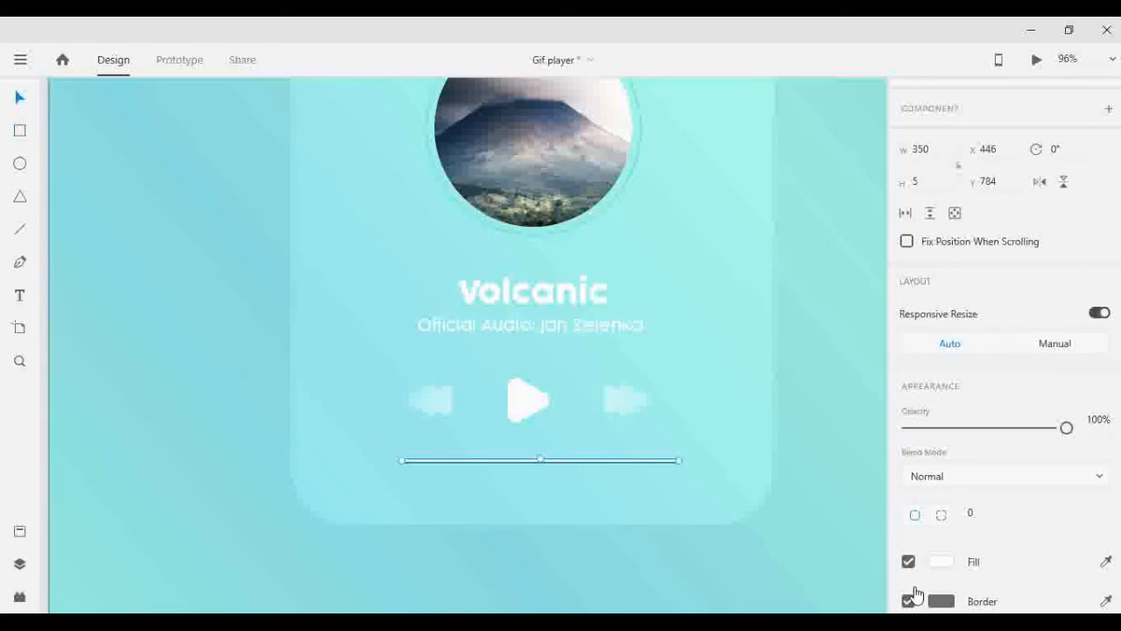
# - Remove the progress bar's border and enable its background blur
pyautogui.click(908, 601)
pyautogui.scroll(-2, 970, 515)
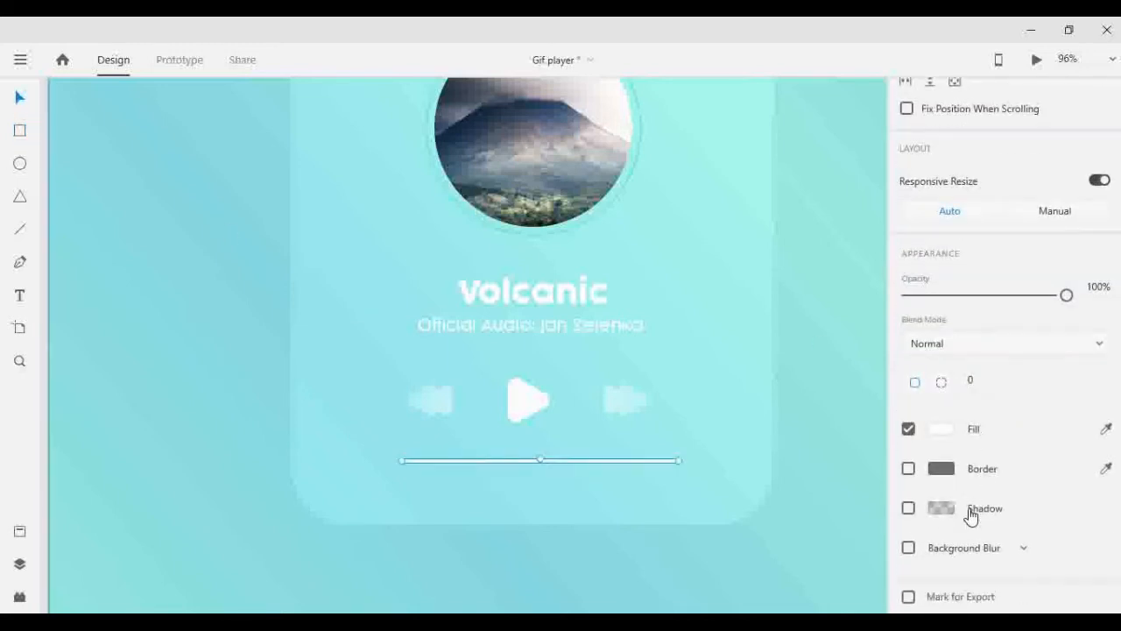
pyautogui.click(908, 547)
pyautogui.scroll(3, 926, 386)
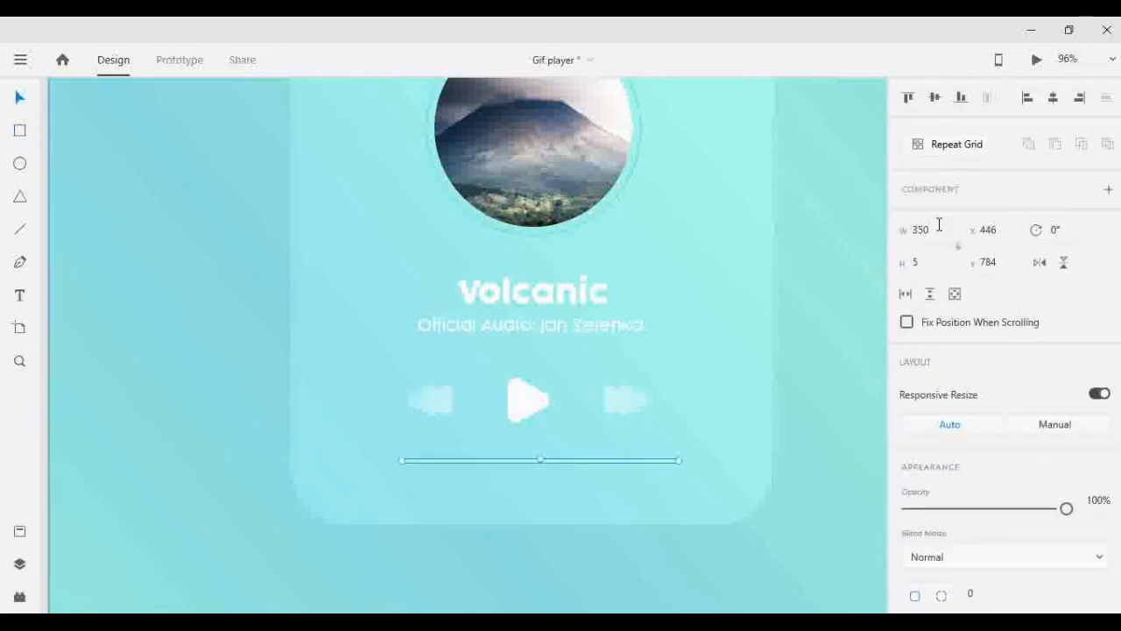
# - Set the progress bar's width to 400 and center it horizontally on the artboard
pyautogui.write('380')
pyautogui.press('Return')
pyautogui.click(1053, 98)
pyautogui.click(808, 292)
# - Adjust the progress bar's vertical position below the playback icons to Y 788
pyautogui.moveTo(606, 460); pyautogui.dragTo(602, 453)
pyautogui.hotkey('shift', 'Up')
pyautogui.hotkey('shift', 'Up')
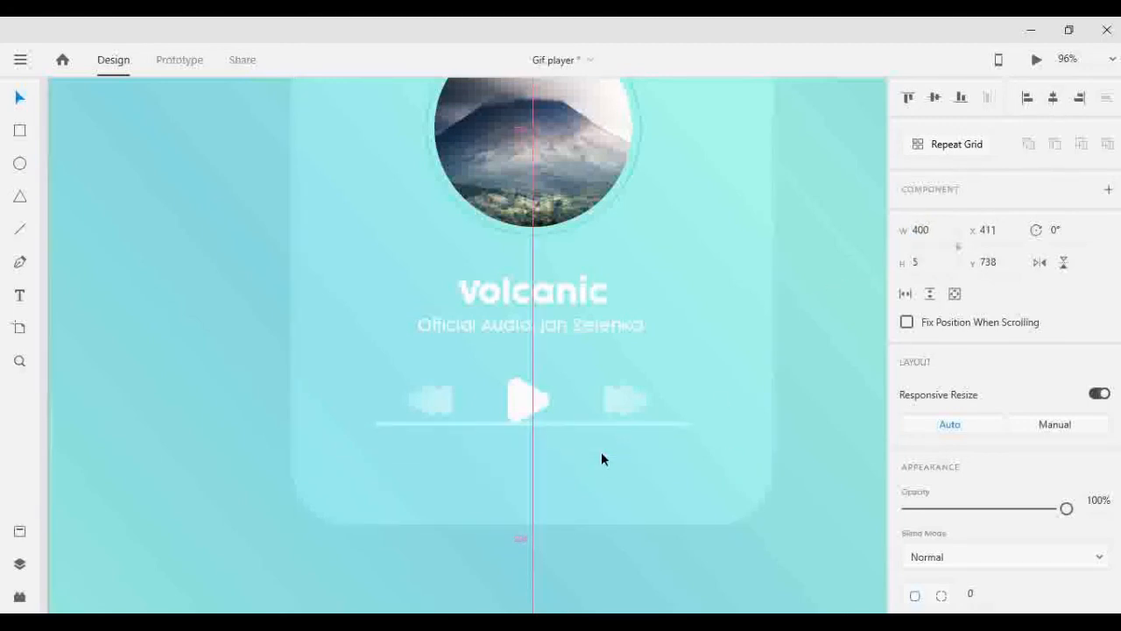
pyautogui.hotkey('shift', 'Down')
pyautogui.hotkey('shift', 'Down')
pyautogui.hotkey('shift', 'Down')
pyautogui.hotkey('shift', 'Down')
pyautogui.hotkey('shift', 'Down')
pyautogui.click(803, 280)
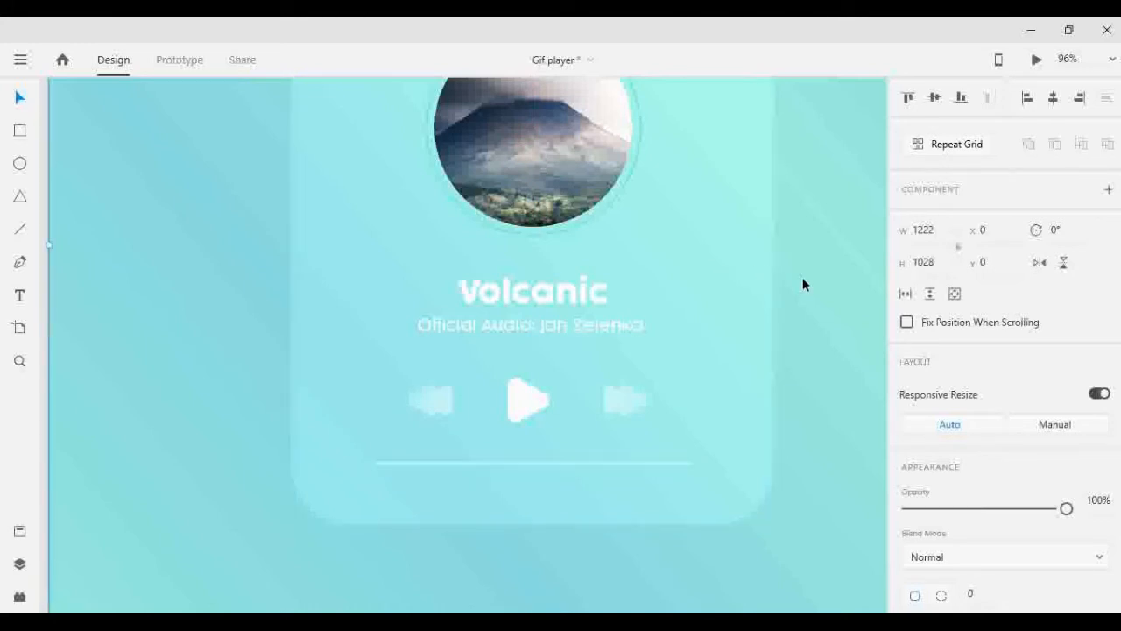
# - Recolor the border of the ring around the volcano photo white and set its size to 2
pyautogui.scroll(5, 779, 276)
pyautogui.click(638, 313)
pyautogui.scroll(-3, 946, 375)
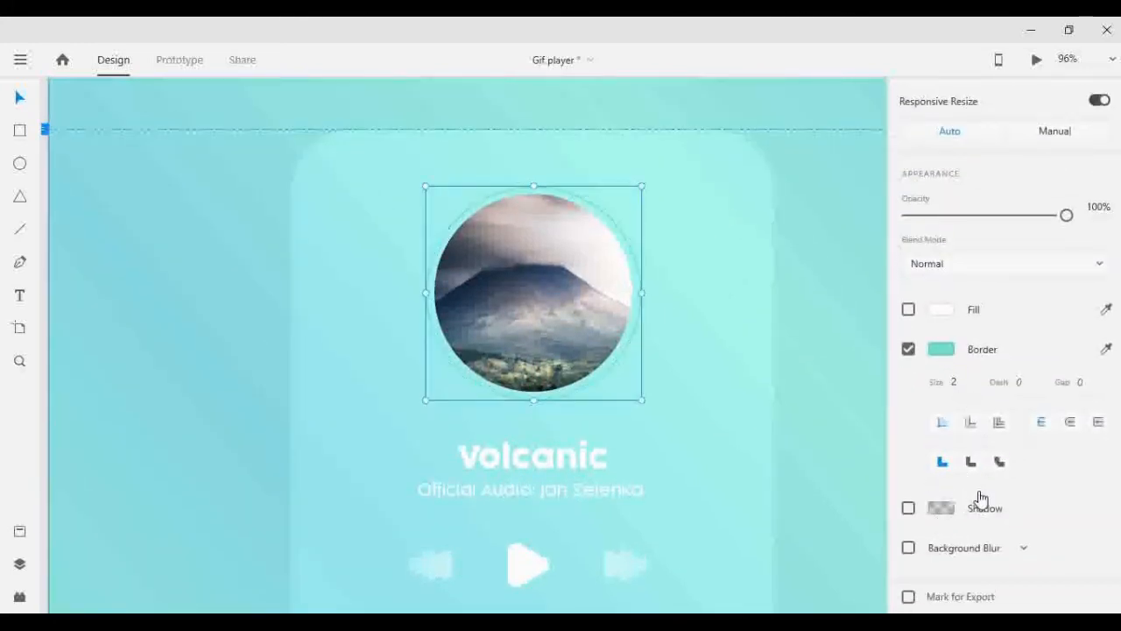
pyautogui.click(944, 347)
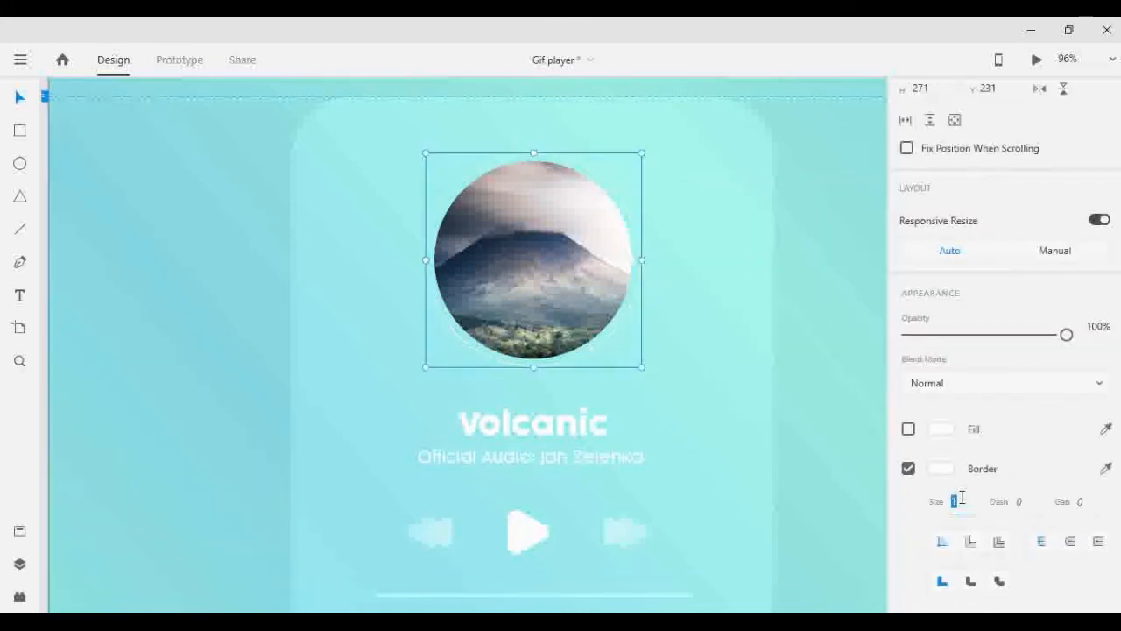
pyautogui.write('2')
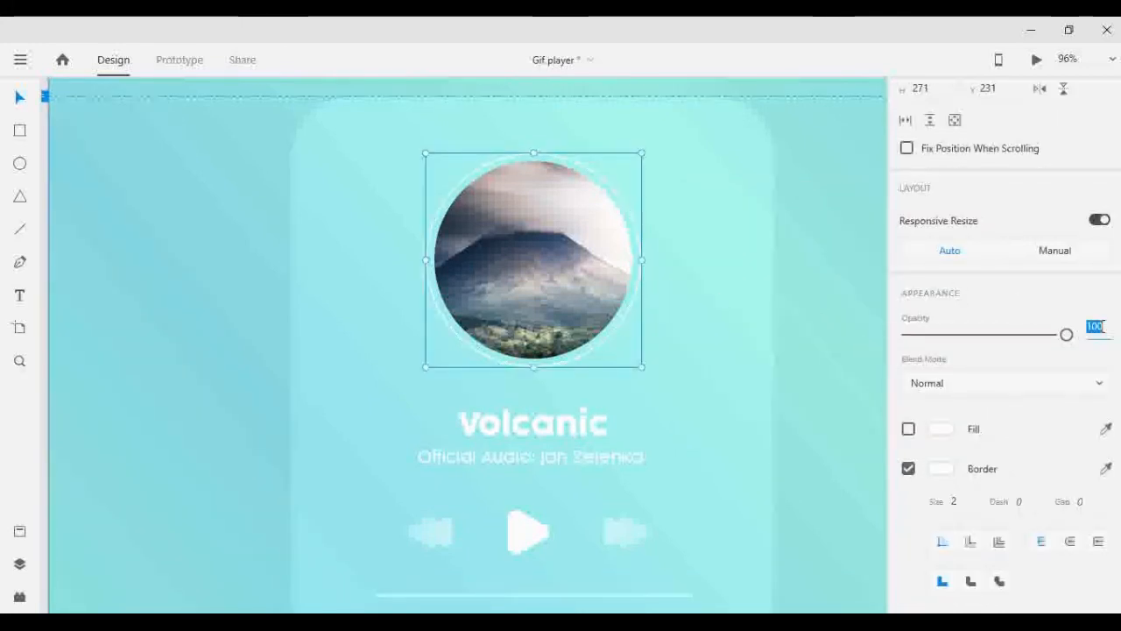
# - Lower the opacity of the white ring around the volcano photo
pyautogui.hotkey('shift', 'Down')
pyautogui.hotkey('shift', 'Down')
pyautogui.hotkey('shift', 'Down')
pyautogui.hotkey('shift', 'Down')
pyautogui.hotkey('shift', 'Down')
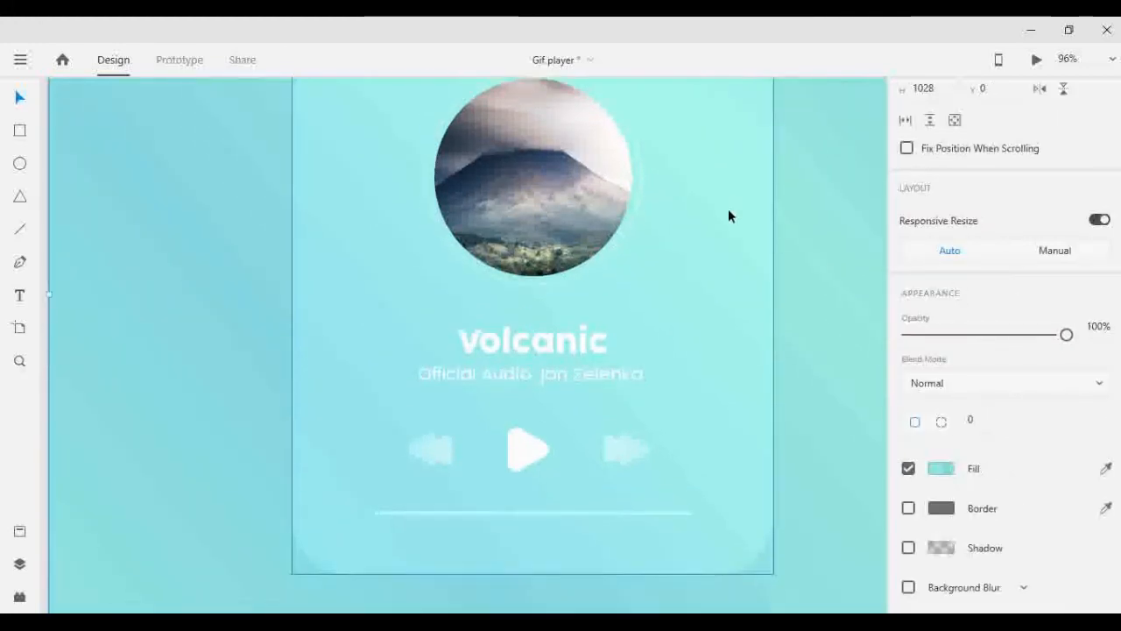
pyautogui.scroll(-2, 728, 280)
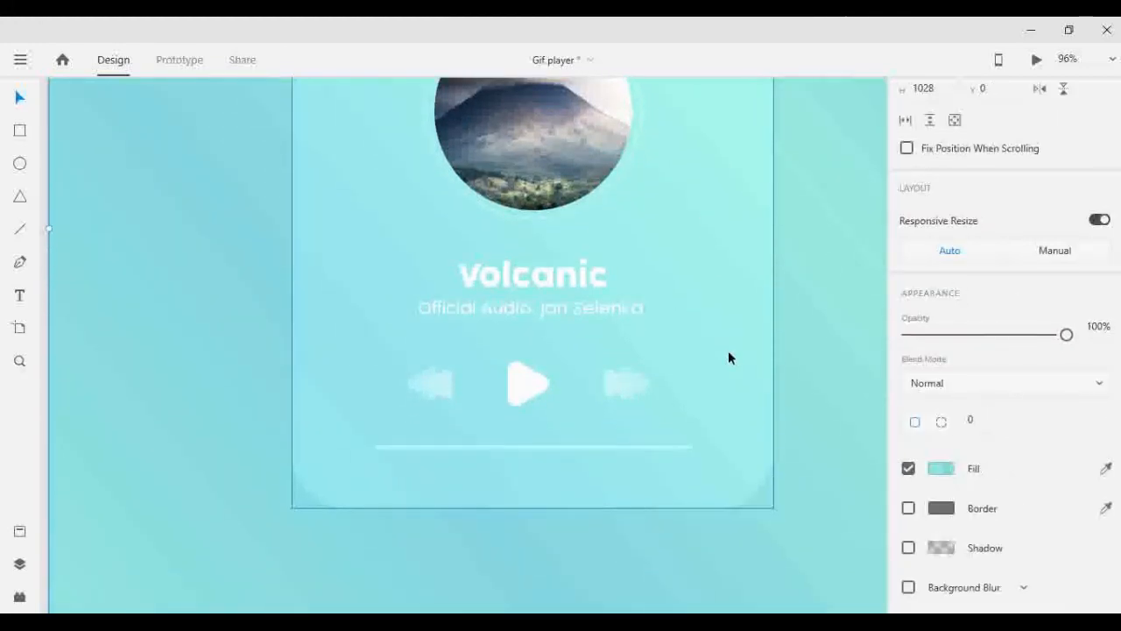
# - Realign the progress bar to the artboard's horizontal center
pyautogui.scroll(-1, 727, 351)
pyautogui.click(657, 397)
pyautogui.scroll(2, 1014, 113)
pyautogui.click(1053, 98)
pyautogui.click(839, 285)
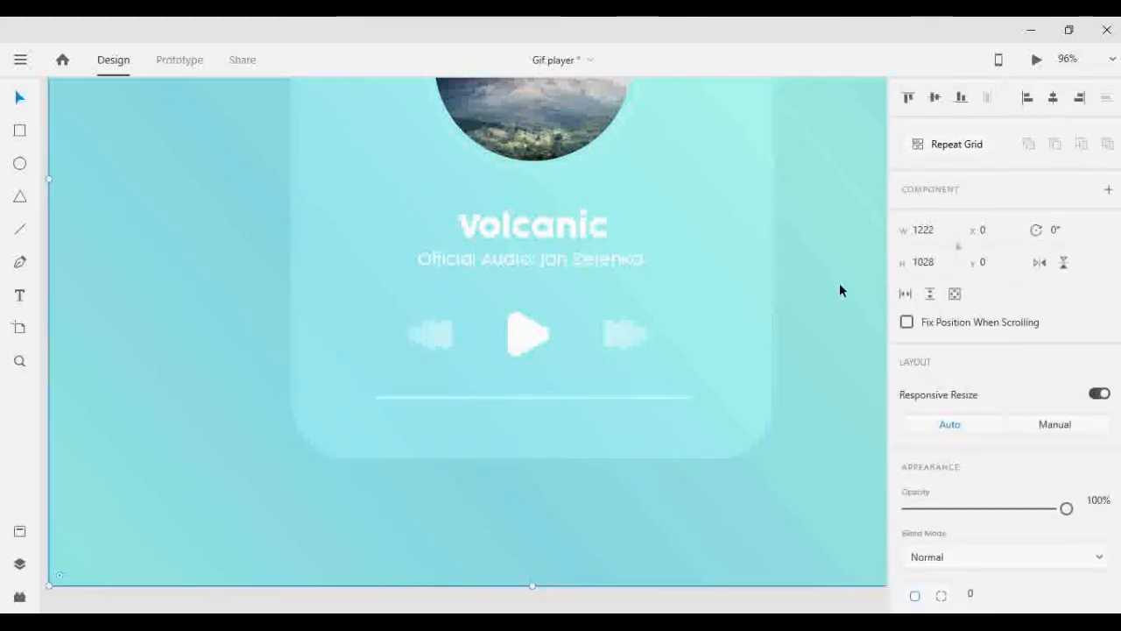
# - Add a borderless white 30 by 30 circle as a knob at the progress bar's start, centered on the bar at X 411, Y 776
pyautogui.scroll(3, 418, 365)
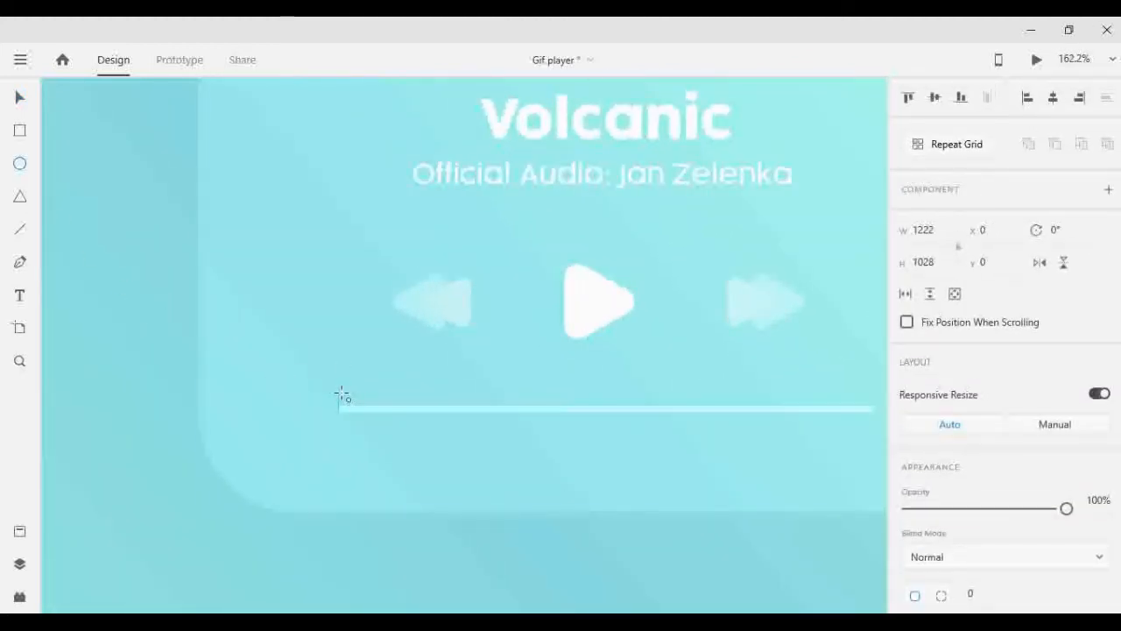
pyautogui.moveTo(339, 394); pyautogui.dragTo(379, 430)
pyautogui.scroll(-3, 1015, 566)
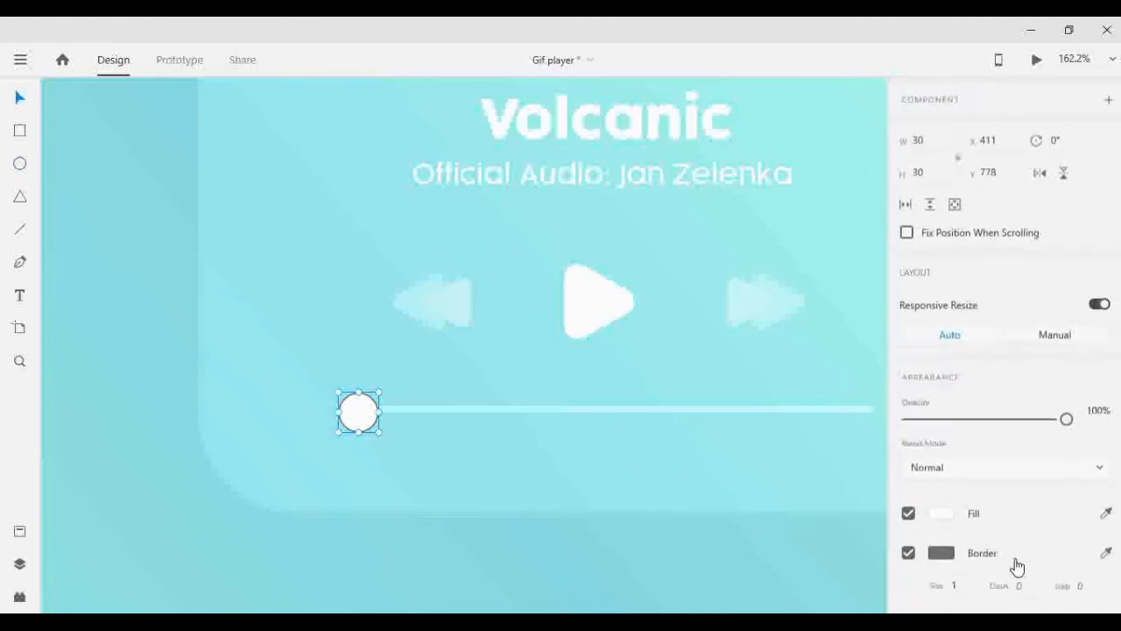
pyautogui.click(909, 483)
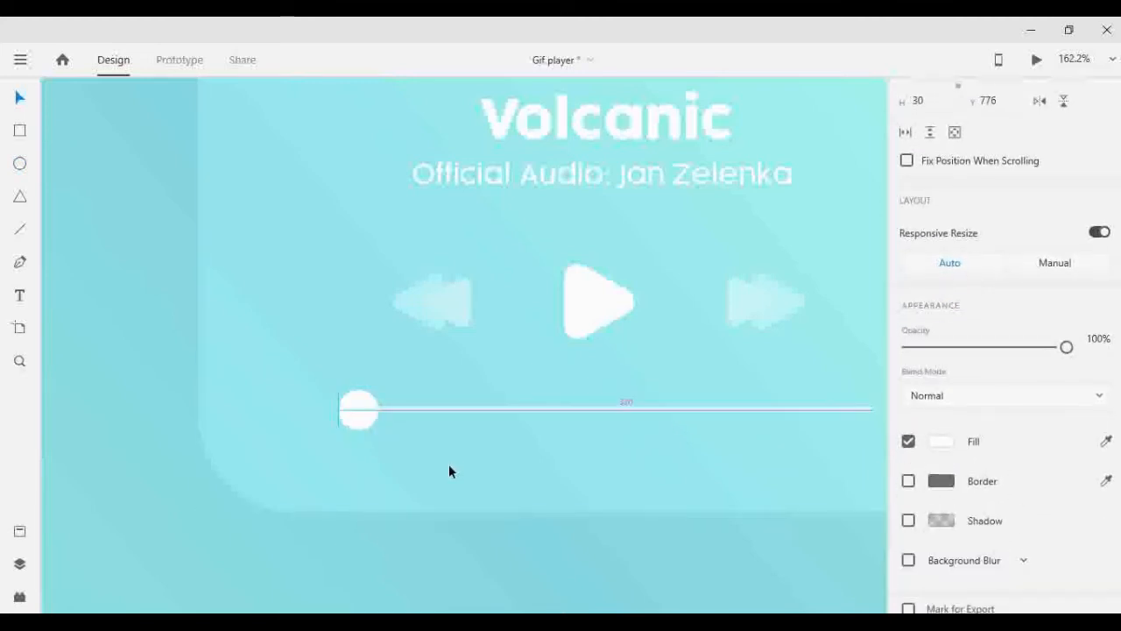
pyautogui.moveTo(343, 410)
pyautogui.mouseDown()
pyautogui.moveTo(408, 418)
pyautogui.moveTo(339, 418)
pyautogui.mouseUp()
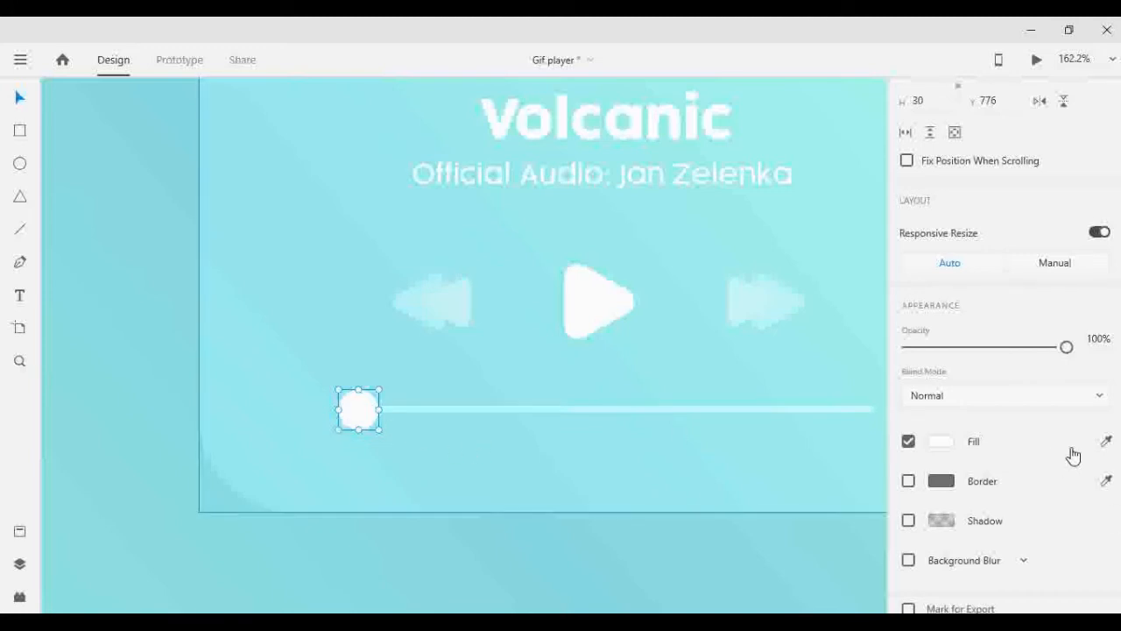
pyautogui.click(117, 204)
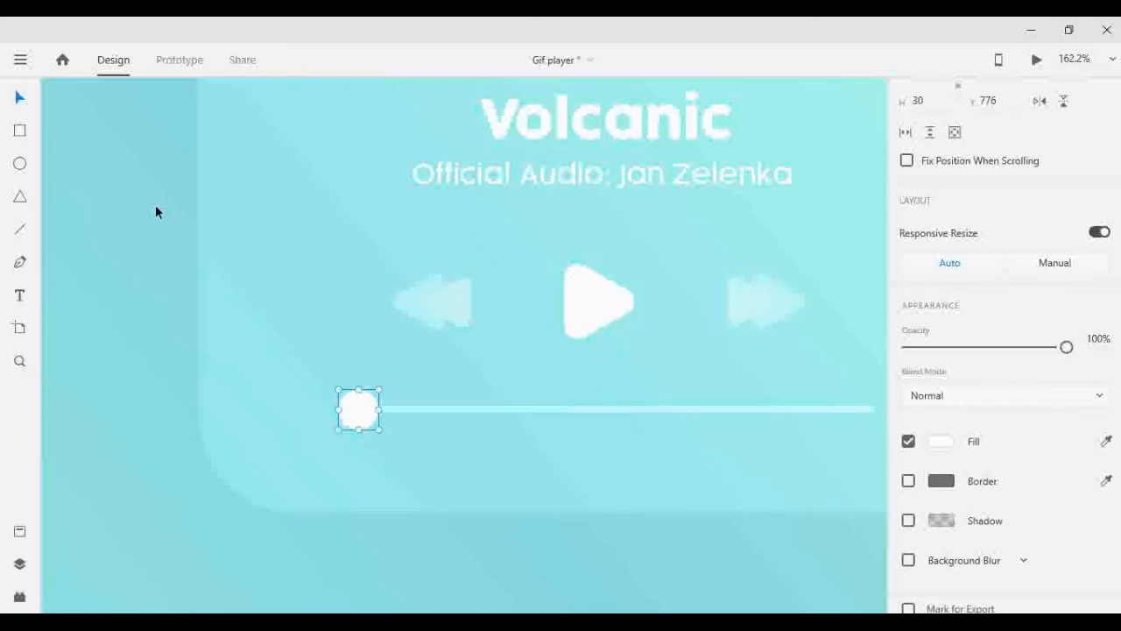
# - Duplicate the finished player artboard twice to get three identical screens
pyautogui.scroll(-5, 451, 280)
pyautogui.scroll(2, 434, 189)
pyautogui.scroll(3, 158, 184)
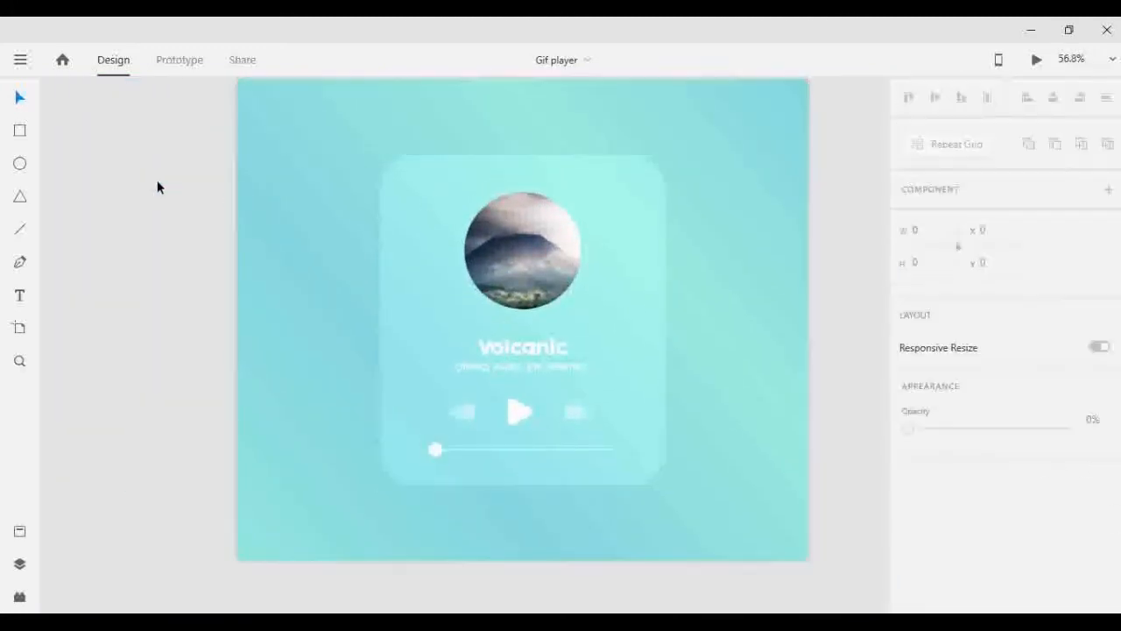
pyautogui.click(268, 137)
pyautogui.hotkey('ctrl', 'd')
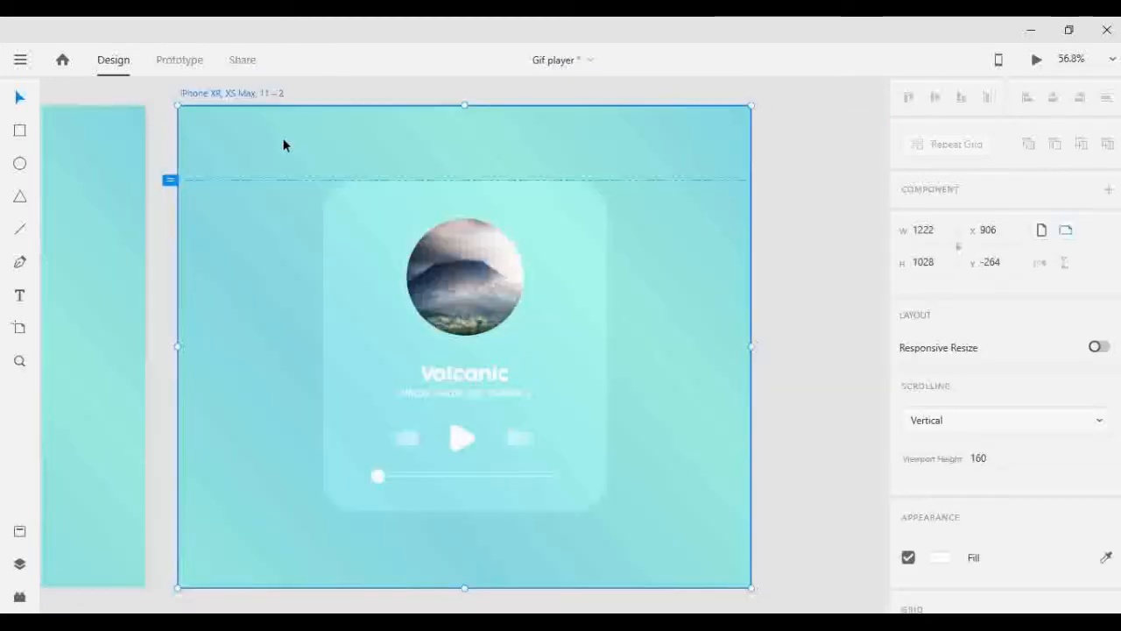
pyautogui.hotkey('ctrl', 'd')
pyautogui.click(230, 324)
# - Slide the knob on the second artboard along the progress bar to about X 700, keeping Y at 776
pyautogui.hscroll(-6, 214, 331)
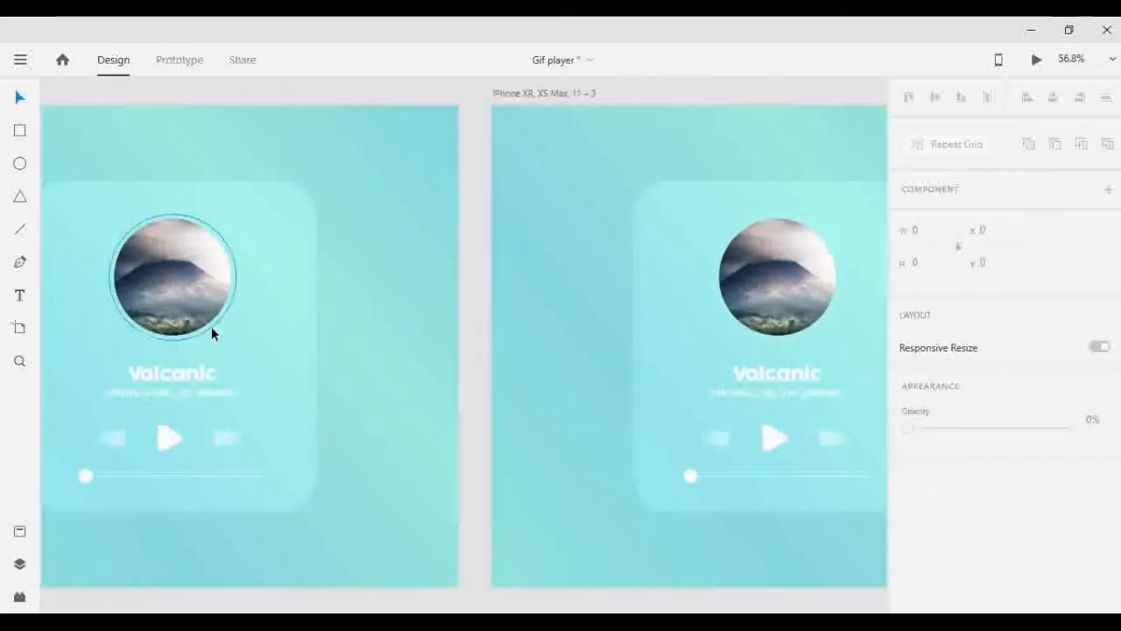
pyautogui.scroll(4, 442, 451)
pyautogui.click(509, 451)
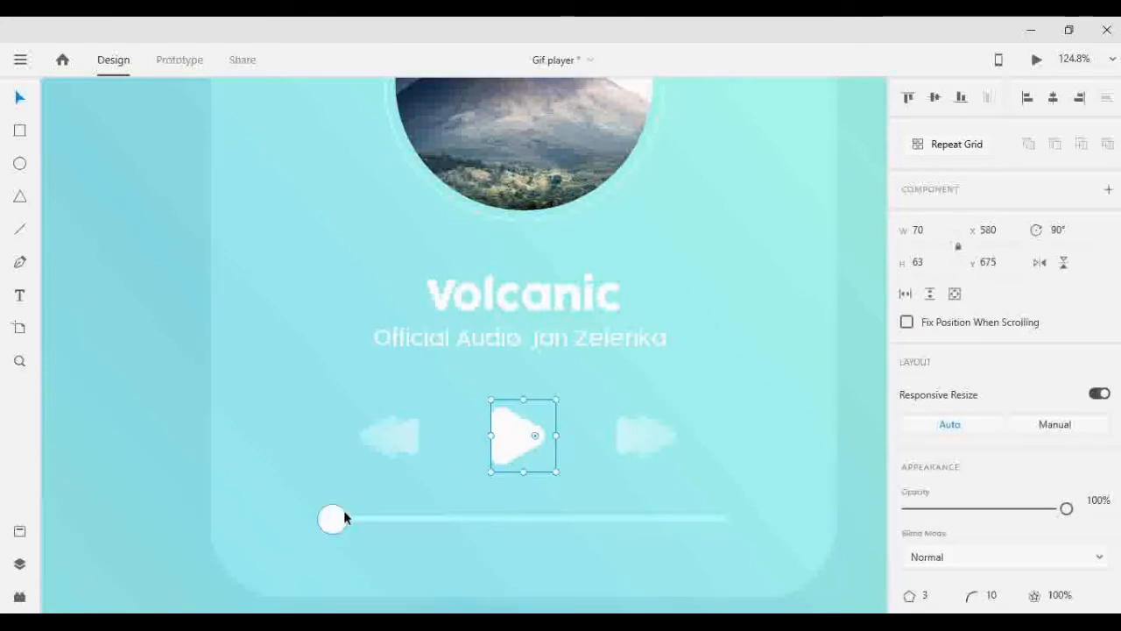
pyautogui.moveTo(342, 515); pyautogui.dragTo(352, 529)
pyautogui.hotkey('shift', 'Right')
pyautogui.hotkey('shift', 'Right')
pyautogui.hotkey('shift', 'Right')
pyautogui.hotkey('shift', 'Right')
pyautogui.hotkey('shift', 'Right')
pyautogui.hotkey('shift', 'Right')
pyautogui.hotkey('shift', 'Right')
pyautogui.hotkey('shift', 'Right')
pyautogui.hotkey('shift', 'Right')
pyautogui.hotkey('shift', 'Right')
pyautogui.hotkey('shift', 'Right')
pyautogui.hotkey('shift', 'Right')
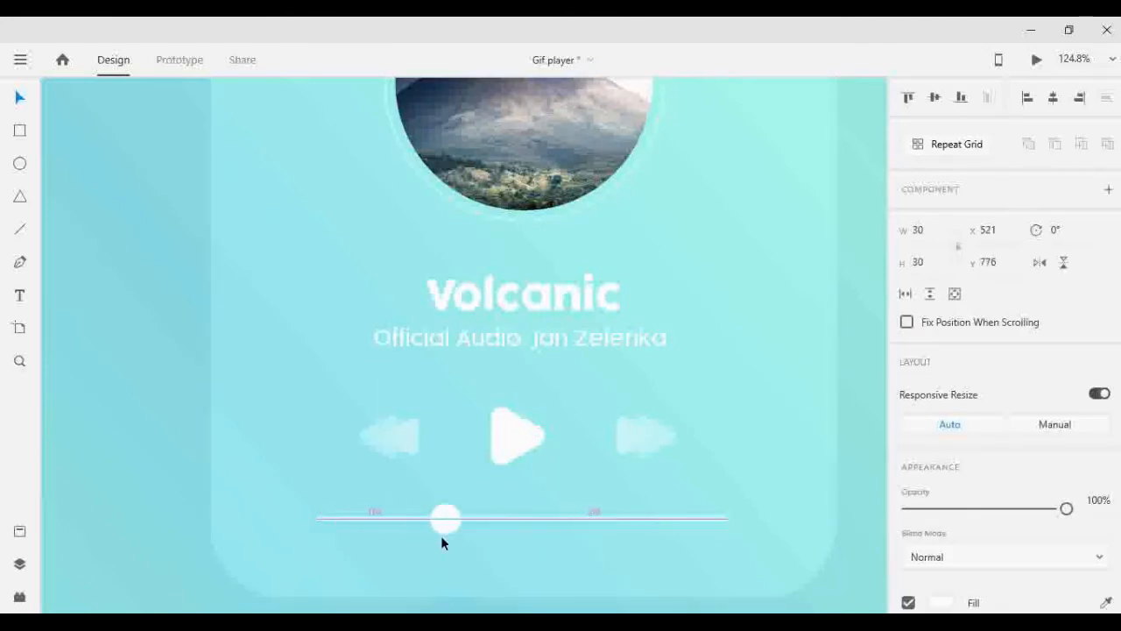
pyautogui.hotkey('shift', 'Right')
pyautogui.hotkey('shift', 'Right')
pyautogui.hotkey('shift', 'Right')
pyautogui.hotkey('shift', 'Right')
pyautogui.hotkey('shift', 'Right')
pyautogui.hotkey('shift', 'Right')
pyautogui.hotkey('shift', 'Right')
pyautogui.hotkey('shift', 'Right')
pyautogui.hotkey('shift', 'Right')
pyautogui.hotkey('shift', 'Right')
pyautogui.hotkey('shift', 'Right')
pyautogui.hotkey('shift', 'Right')
pyautogui.hotkey('shift', 'Right')
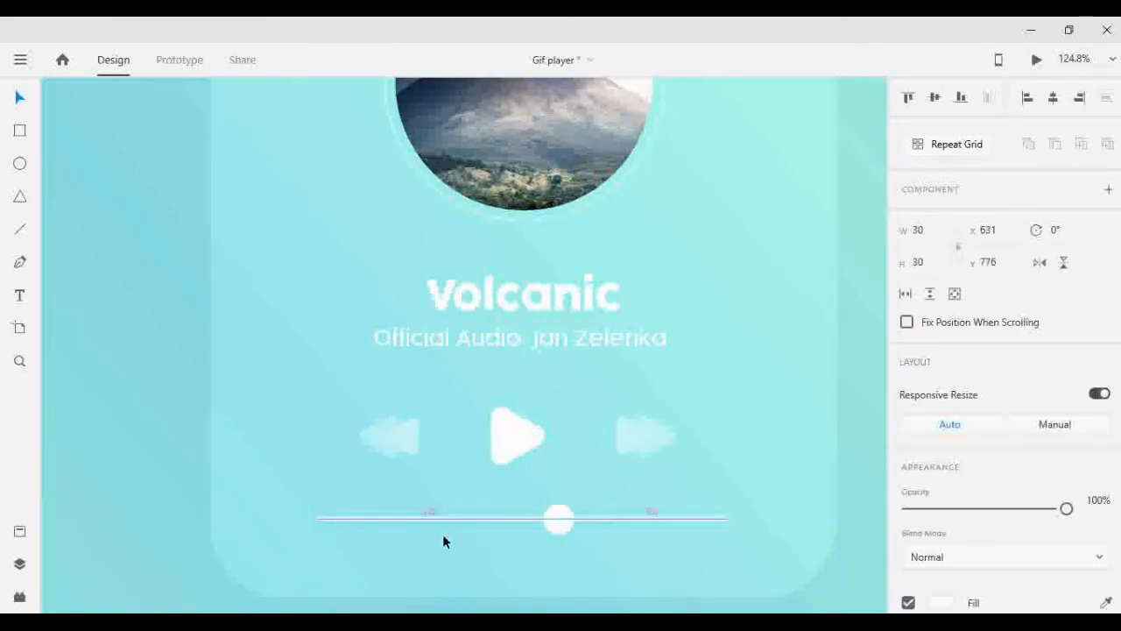
pyautogui.hotkey('shift', 'Right')
pyautogui.hotkey('shift', 'Right')
pyautogui.hotkey('shift', 'Right')
pyautogui.hotkey('shift', 'Right')
pyautogui.hotkey('shift', 'Right')
pyautogui.hotkey('shift', 'Right')
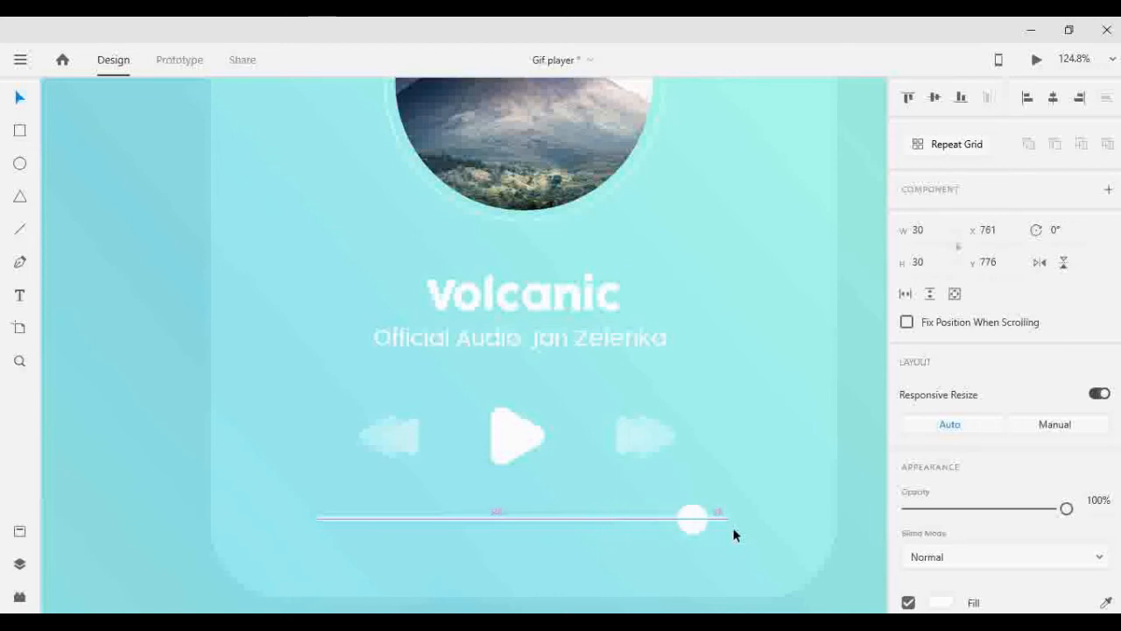
pyautogui.hotkey('shift', 'Left')
pyautogui.hotkey('shift', 'Left')
pyautogui.hotkey('shift', 'Left')
pyautogui.hotkey('shift', 'Left')
pyautogui.hotkey('shift', 'Left')
pyautogui.hotkey('shift', 'Left')
pyautogui.hotkey('shift', 'Left')
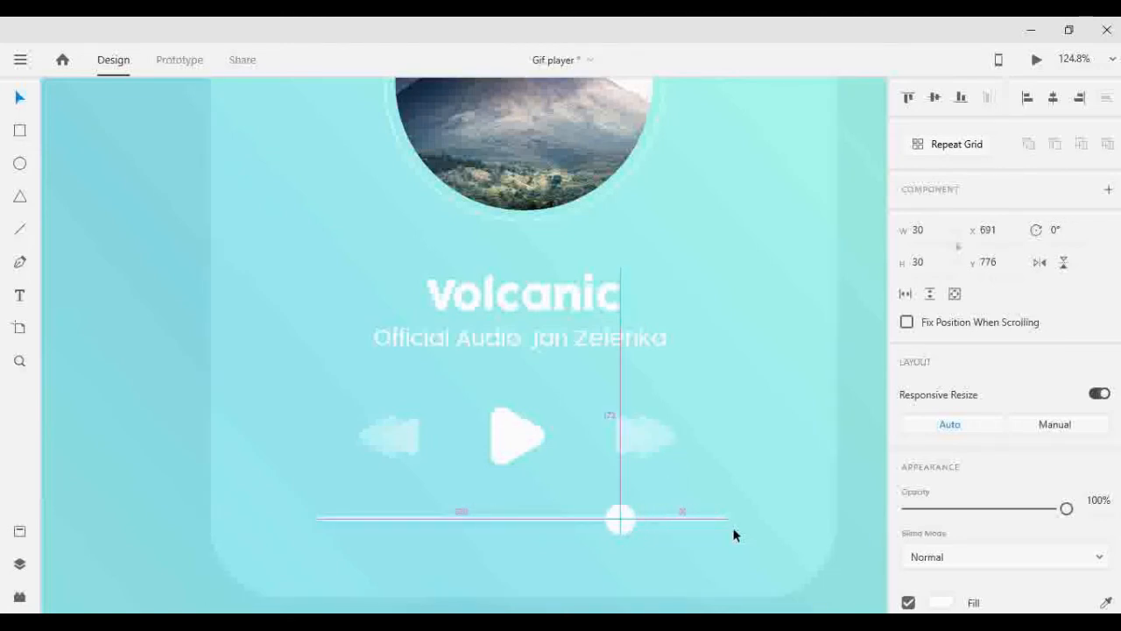
pyautogui.hotkey('shift', 'Right')
pyautogui.press('Right')
# - Duplicate the second artboard's progress bar in place and shorten the copy to a width of 310
pyautogui.click(692, 510)
pyautogui.click(382, 518)
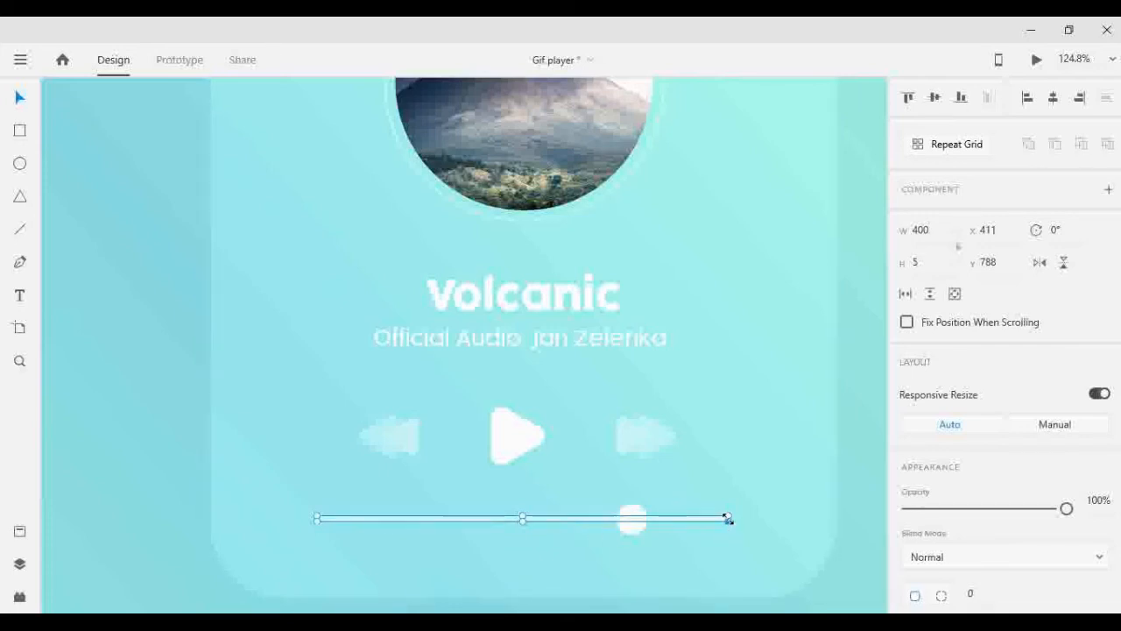
pyautogui.click(925, 242)
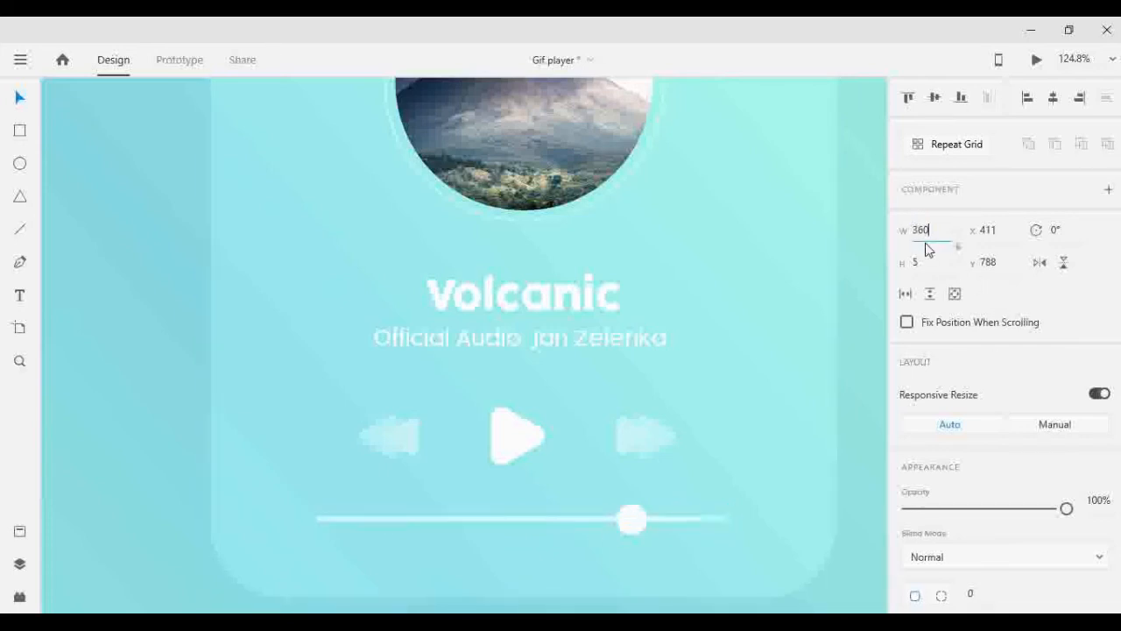
pyautogui.press('Return')
pyautogui.click(820, 355)
# - Adjust the background blur brightness of the shortened bar so the played portion stands out brighter
pyautogui.click(611, 518)
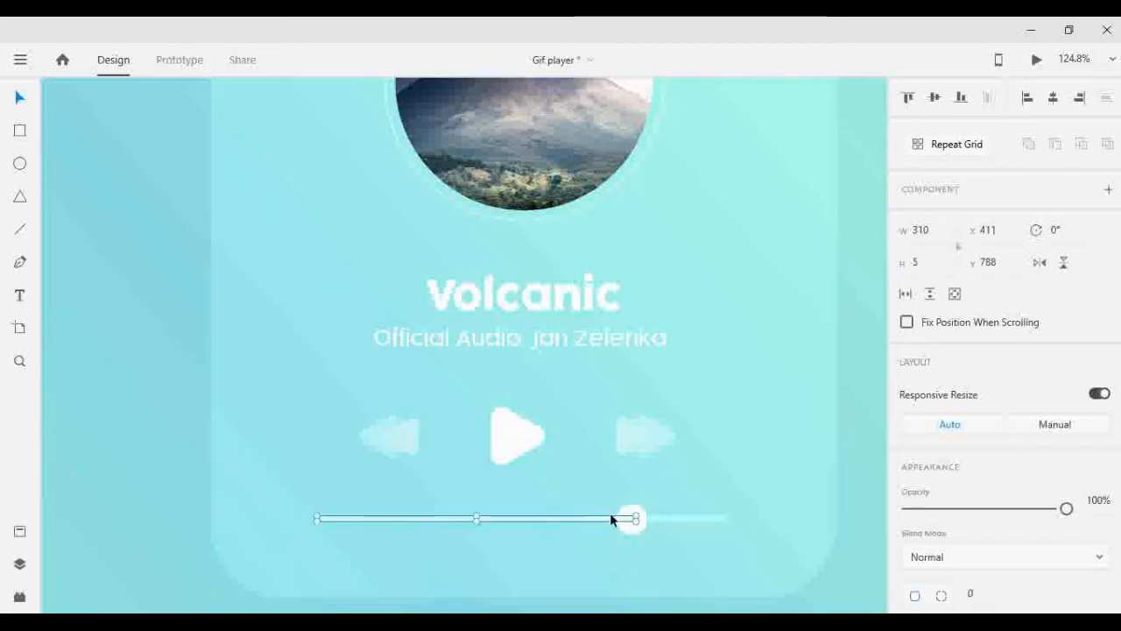
pyautogui.scroll(-5, 1037, 489)
pyautogui.click(1087, 513)
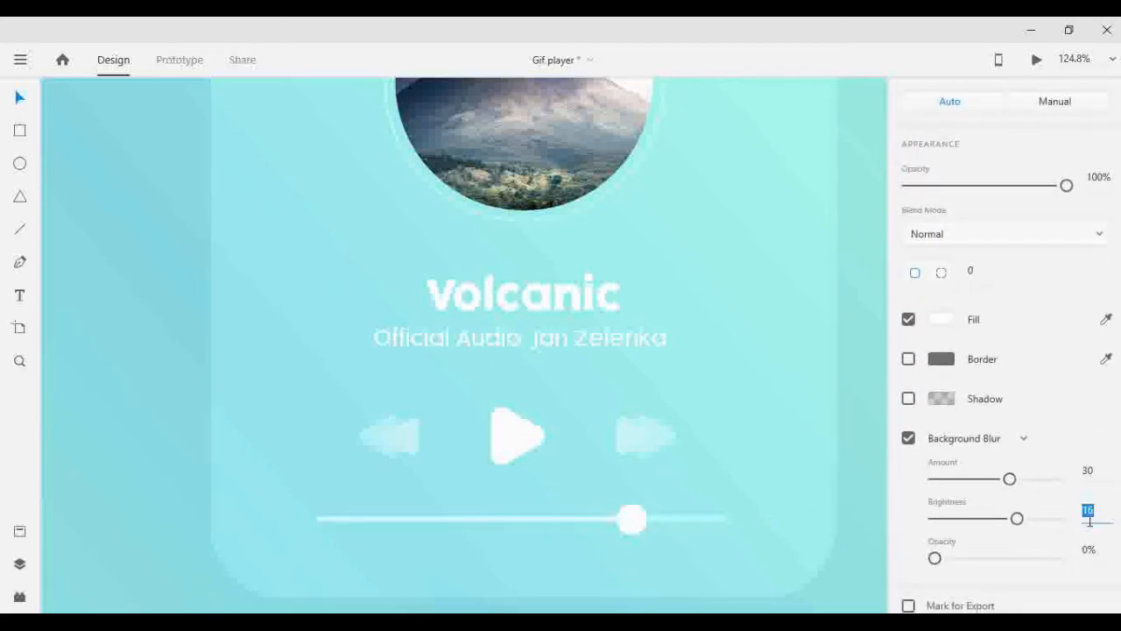
pyautogui.write('5')
pyautogui.click(827, 423)
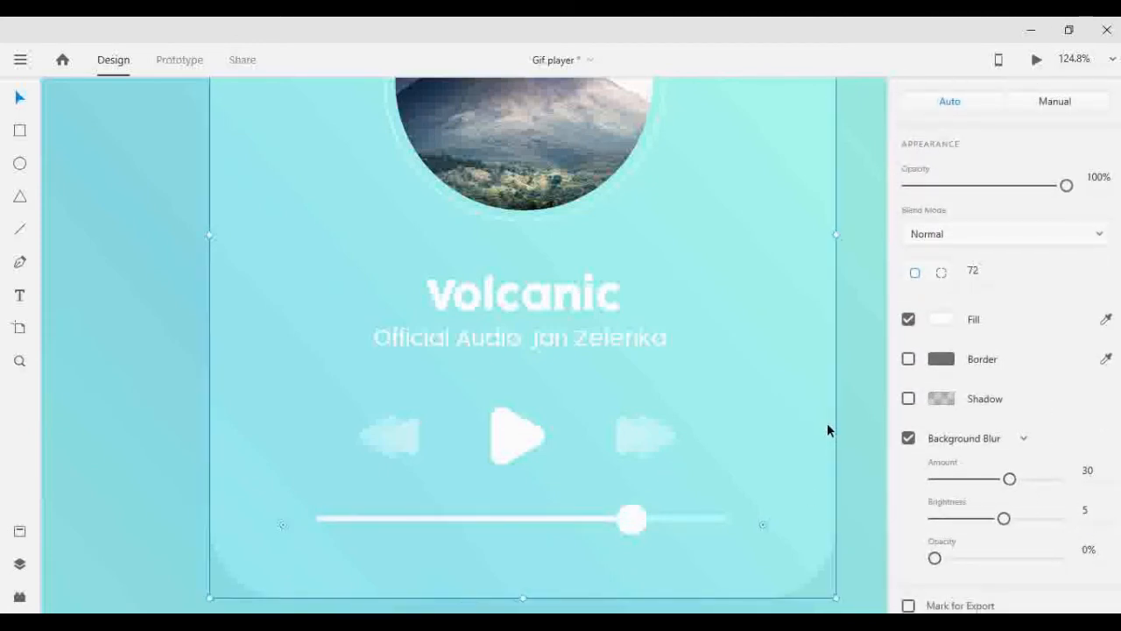
# - Import the aerial city skyscraper photo onto the third artboard
pyautogui.scroll(1, 756, 236)
pyautogui.scroll(-1, 758, 239)
pyautogui.scroll(-3, 757, 239)
pyautogui.scroll(-3, 758, 247)
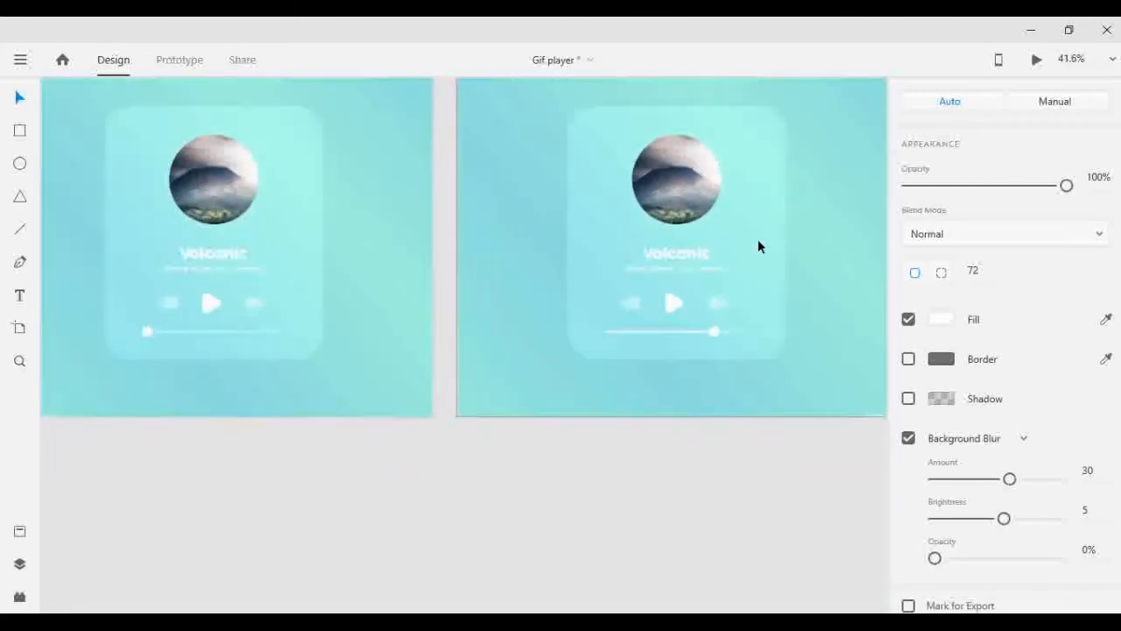
pyautogui.scroll(2, 757, 247)
pyautogui.hscroll(6, 758, 247)
pyautogui.hscroll(5, 793, 254)
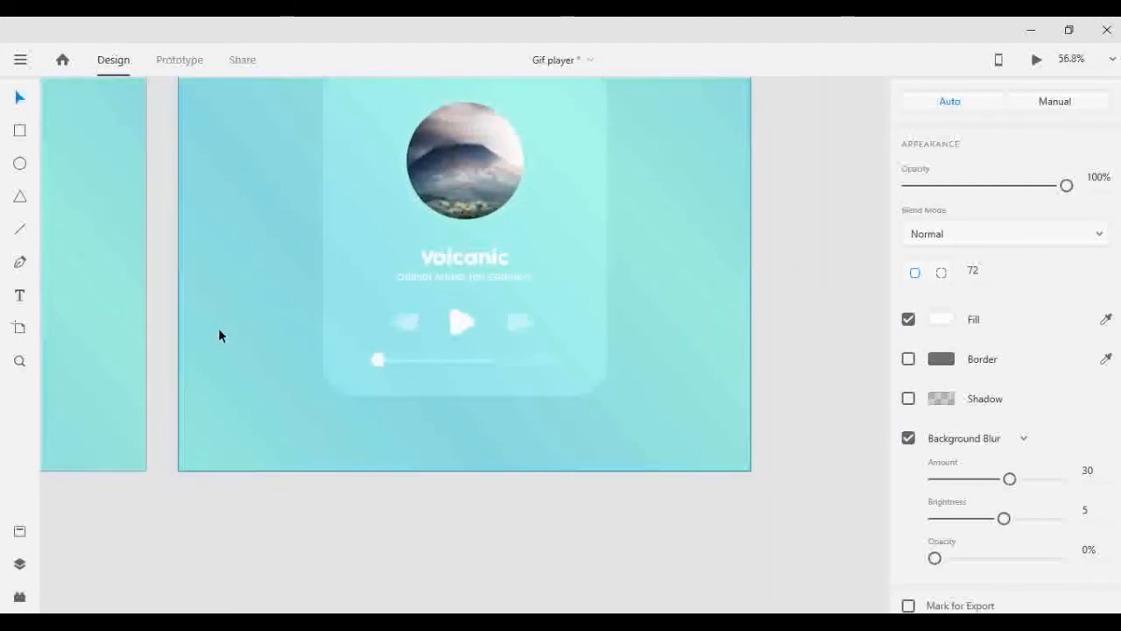
pyautogui.hscroll(-3, 219, 331)
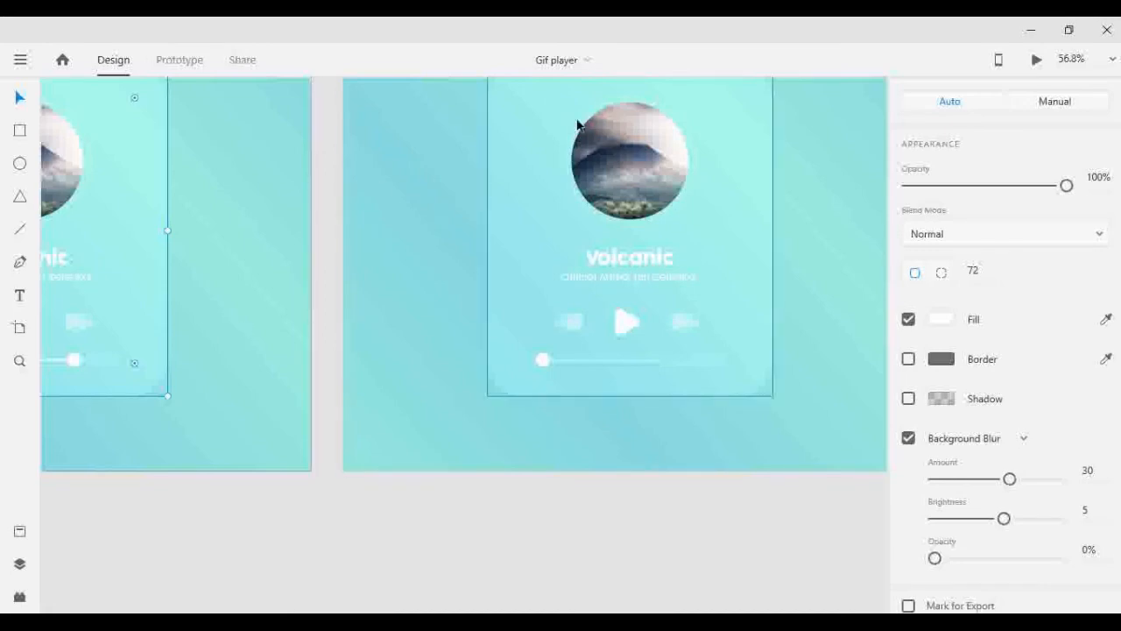
pyautogui.press('Escape')
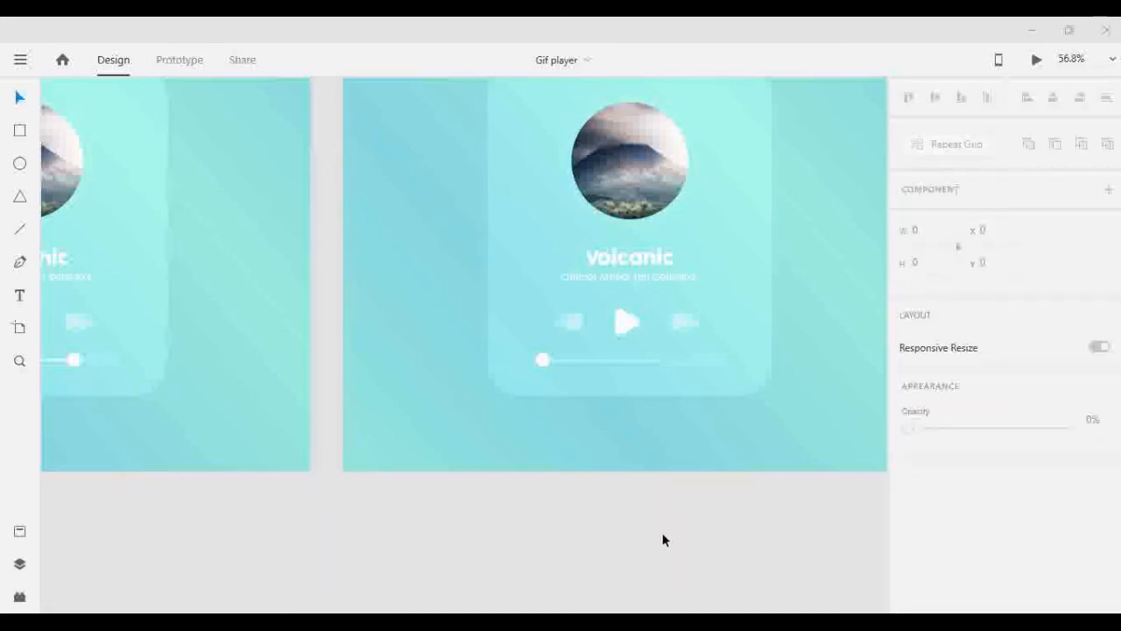
pyautogui.doubleClick(699, 257)
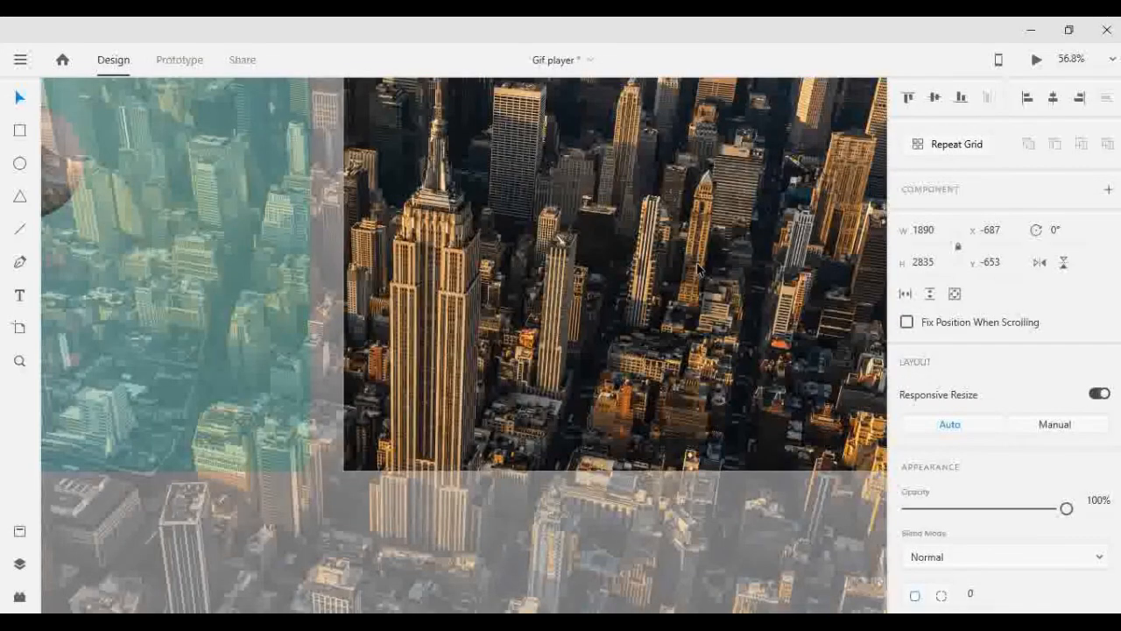
# - Scale the city photo down proportionally to 623 by 935
pyautogui.scroll(-5, 691, 282)
pyautogui.scroll(-5, 692, 285)
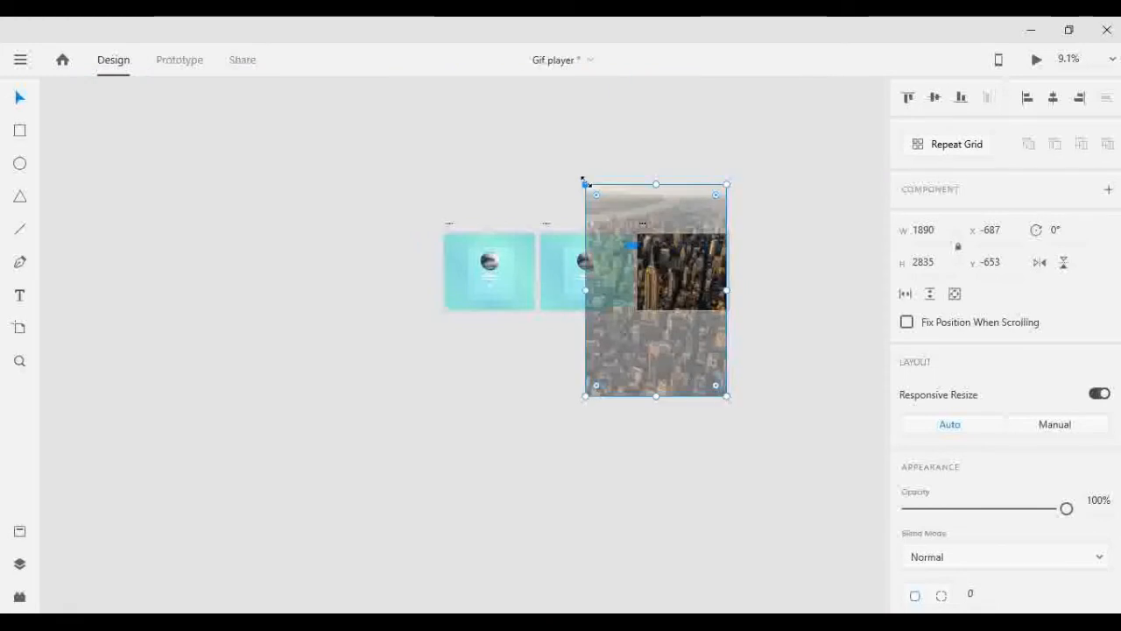
pyautogui.moveTo(584, 182); pyautogui.dragTo(681, 355)
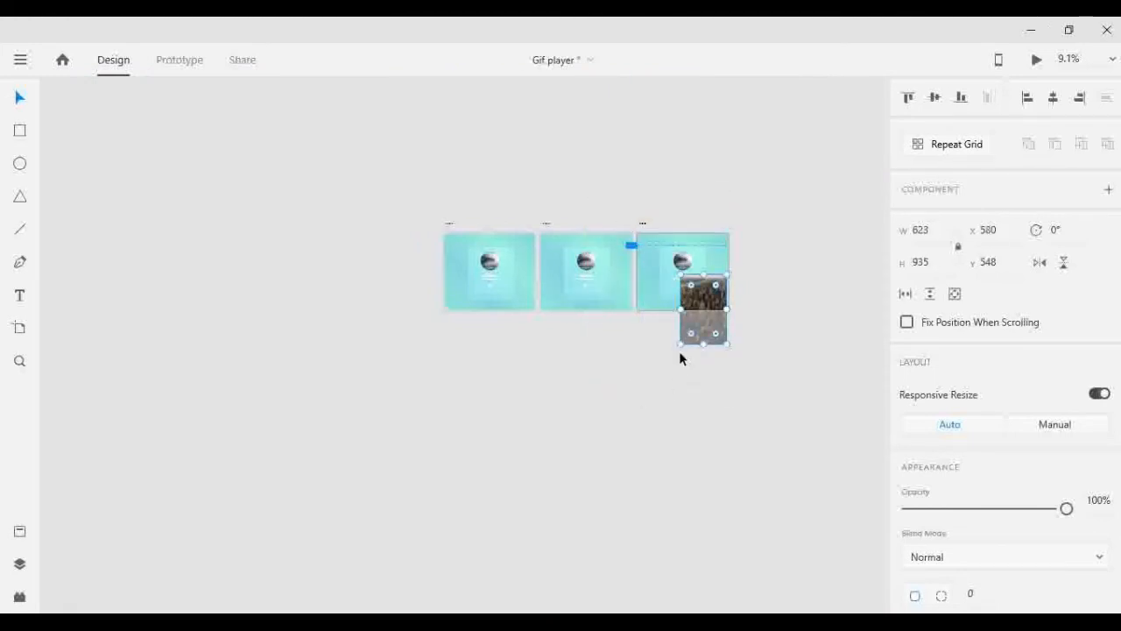
# - Ungroup the masked volcano photo on the third artboard to separate the image from its circle
pyautogui.scroll(7, 681, 350)
pyautogui.rightClick(682, 277)
pyautogui.click(737, 333)
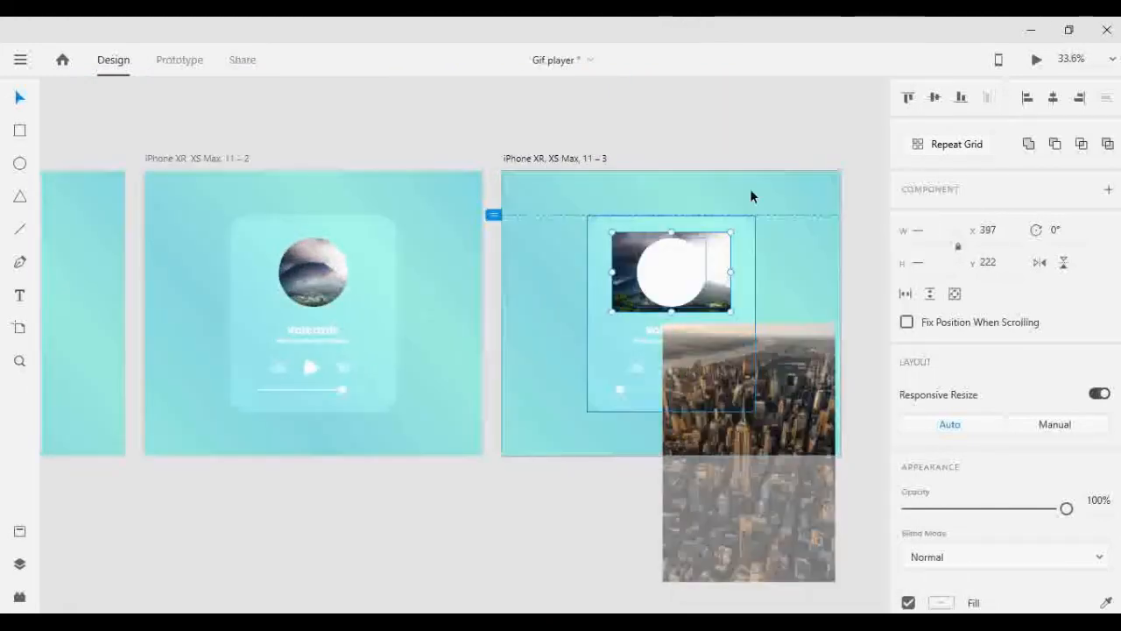
# - Delete the volcano image behind the white circle on the third artboard
pyautogui.click(750, 189)
pyautogui.click(723, 267)
pyautogui.press('Delete')
# - Move the city photo over the third artboard's card at X 300, Y 81 and bring the white circle in front of it
pyautogui.moveTo(739, 401); pyautogui.dragTo(663, 280)
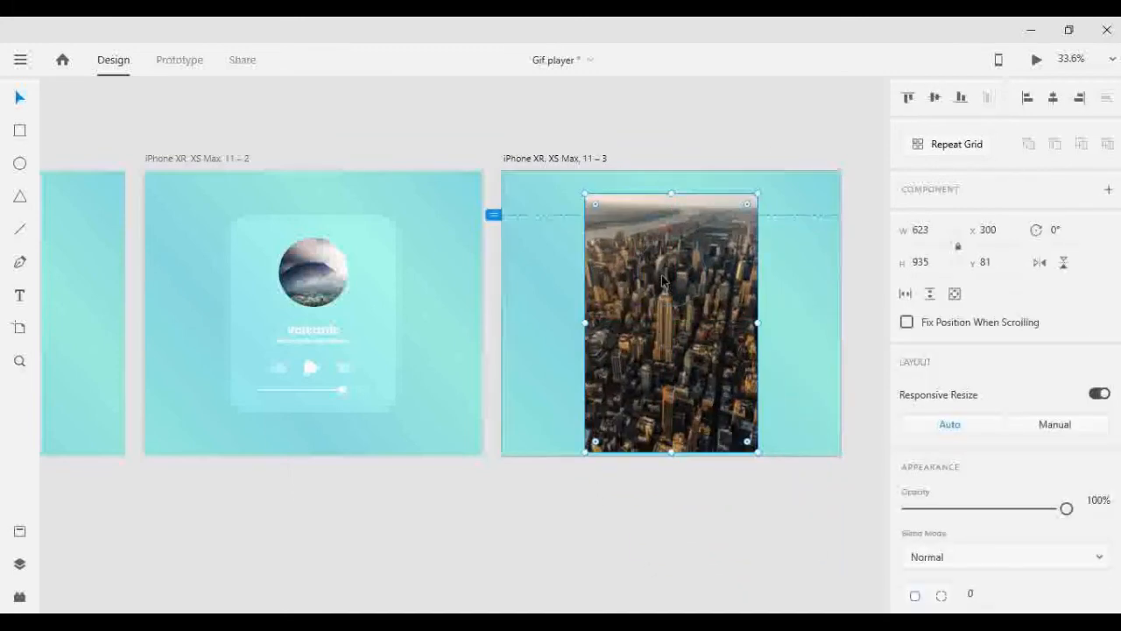
pyautogui.click(689, 282)
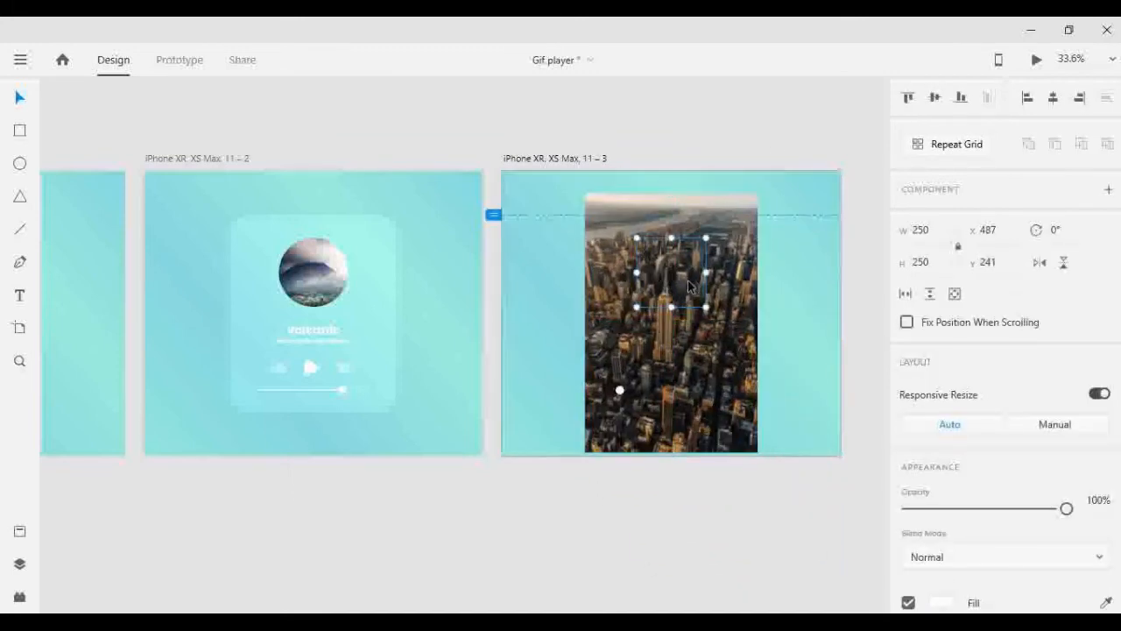
pyautogui.hotkey('ctrl', 'shift', ']')
# - Try to align the white circle and the city photo on their middles
pyautogui.keyDown('shift'); pyautogui.click(731, 296); pyautogui.keyUp('shift')
pyautogui.click(934, 98)
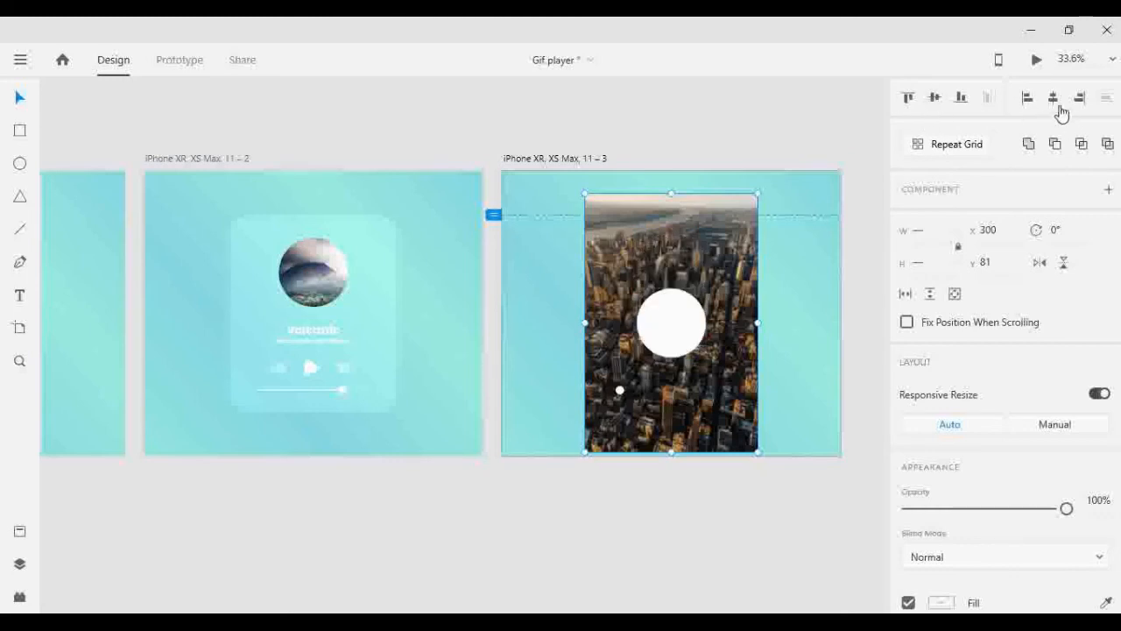
pyautogui.click(790, 356)
pyautogui.hotkey('ctrl', 'z')
# - Scale the city photo down proportionally to about 281 by 421 so that it just surrounds the white circle
pyautogui.click(762, 453)
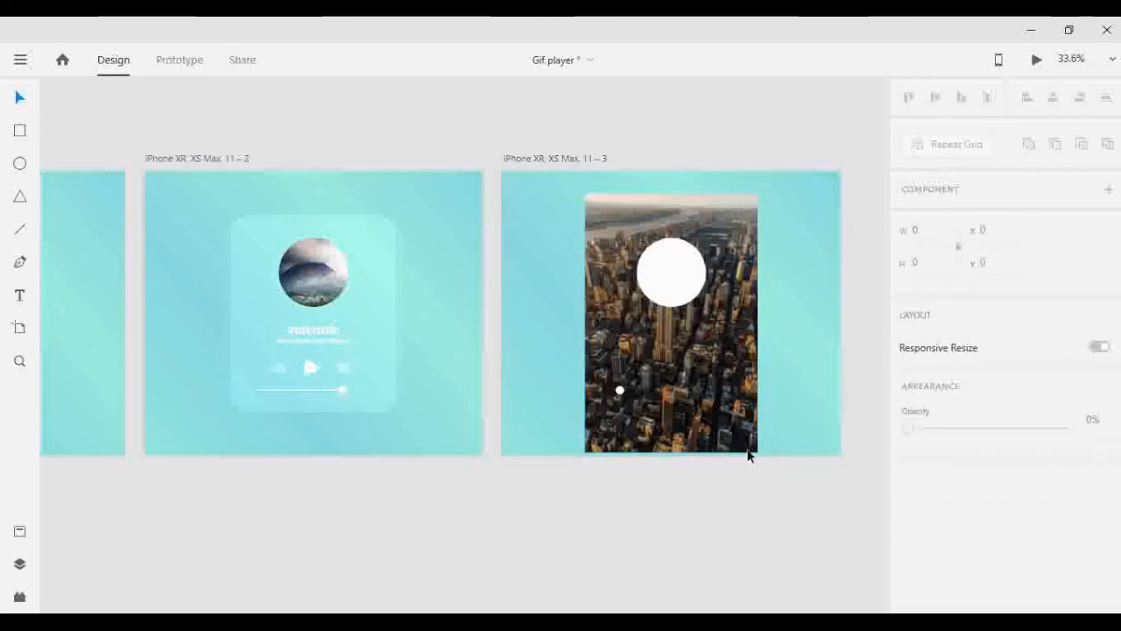
pyautogui.click(748, 448)
pyautogui.moveTo(759, 453); pyautogui.dragTo(709, 378)
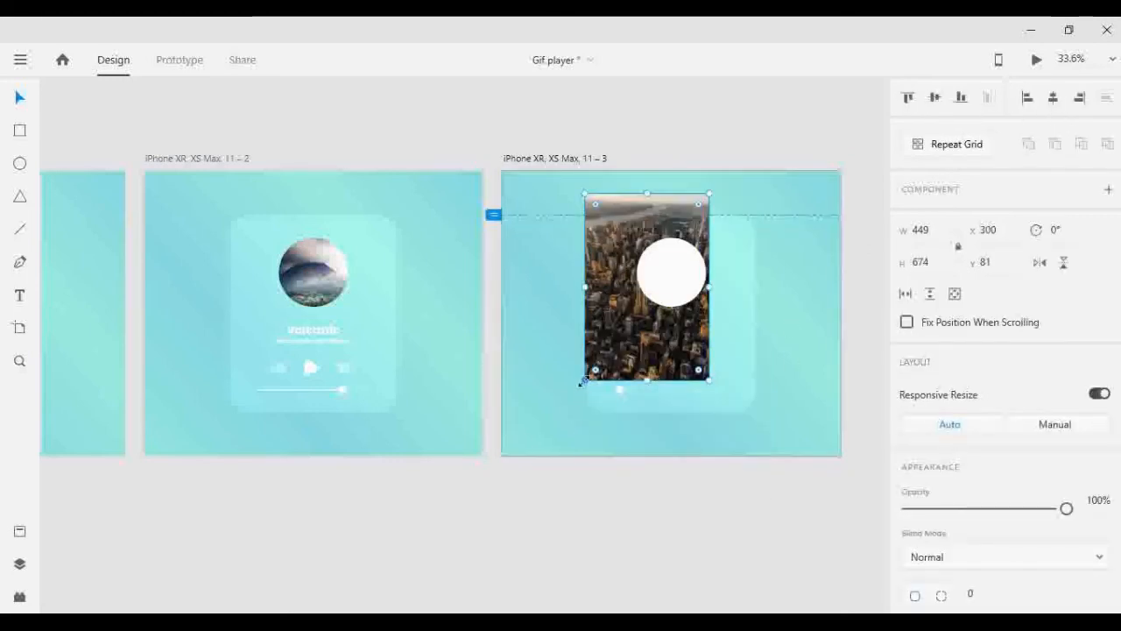
pyautogui.moveTo(584, 380); pyautogui.dragTo(632, 312)
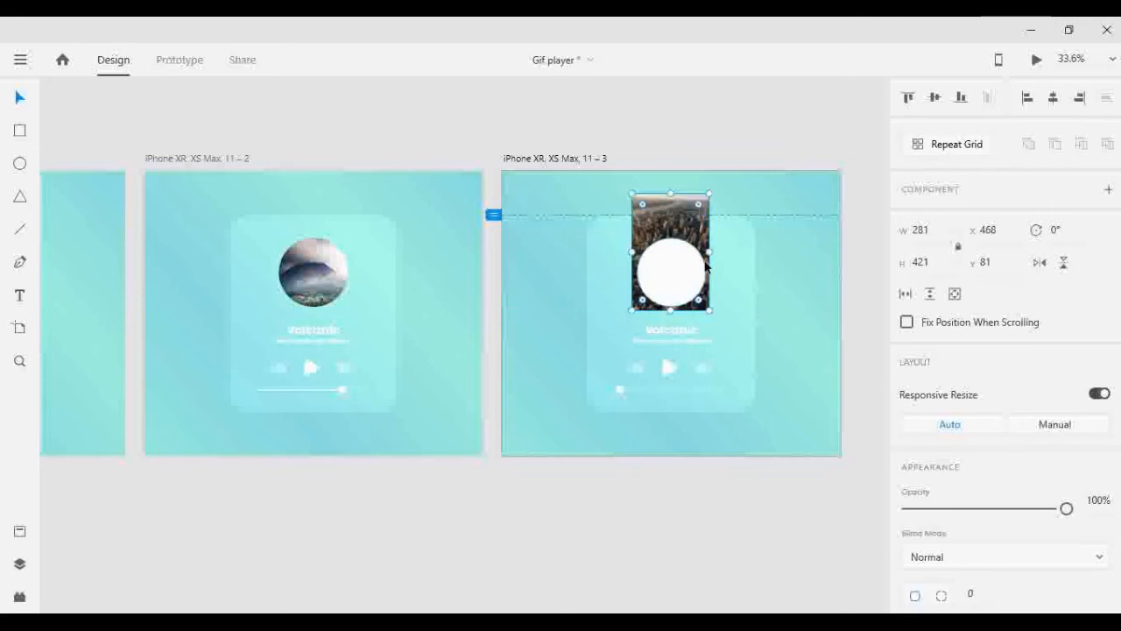
# - Move the city photo down to Y 141 behind the circle and mask it with the circle shape
pyautogui.hotkey('shift', 'Down')
pyautogui.hotkey('shift', 'Down')
pyautogui.hotkey('shift', 'Down')
pyautogui.hotkey('shift', 'Down')
pyautogui.hotkey('shift', 'Down')
pyautogui.hotkey('shift', 'Down')
pyautogui.rightClick(677, 268)
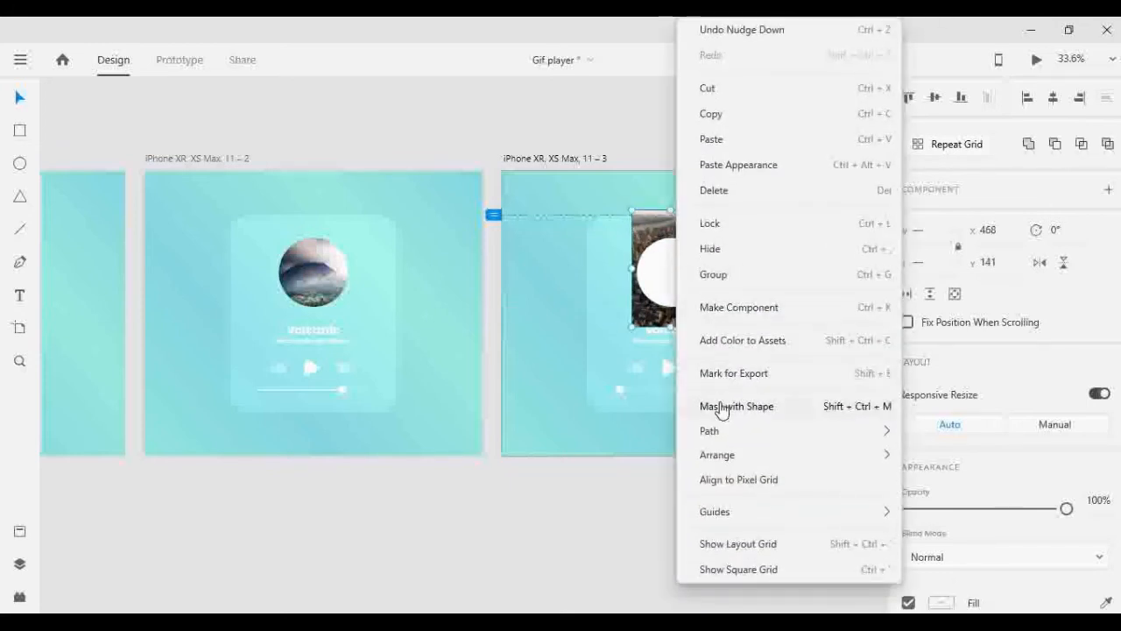
pyautogui.click(718, 407)
# - Change the third artboard's track title to New York and centre it horizontally on the artboard
pyautogui.scroll(5, 715, 433)
pyautogui.doubleClick(662, 403)
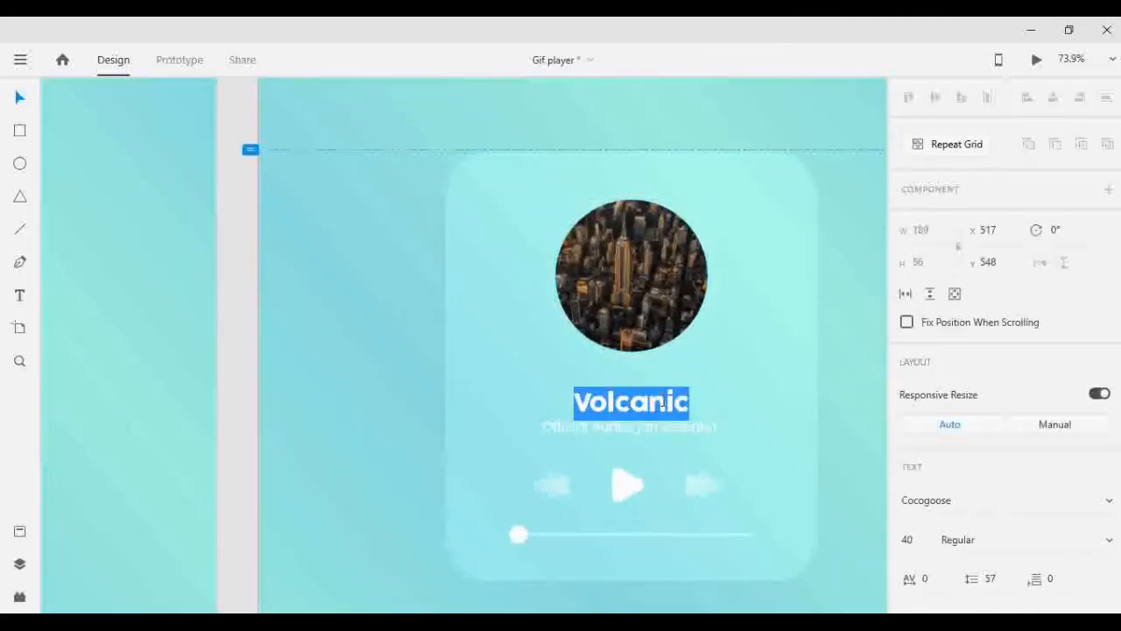
pyautogui.write('New York')
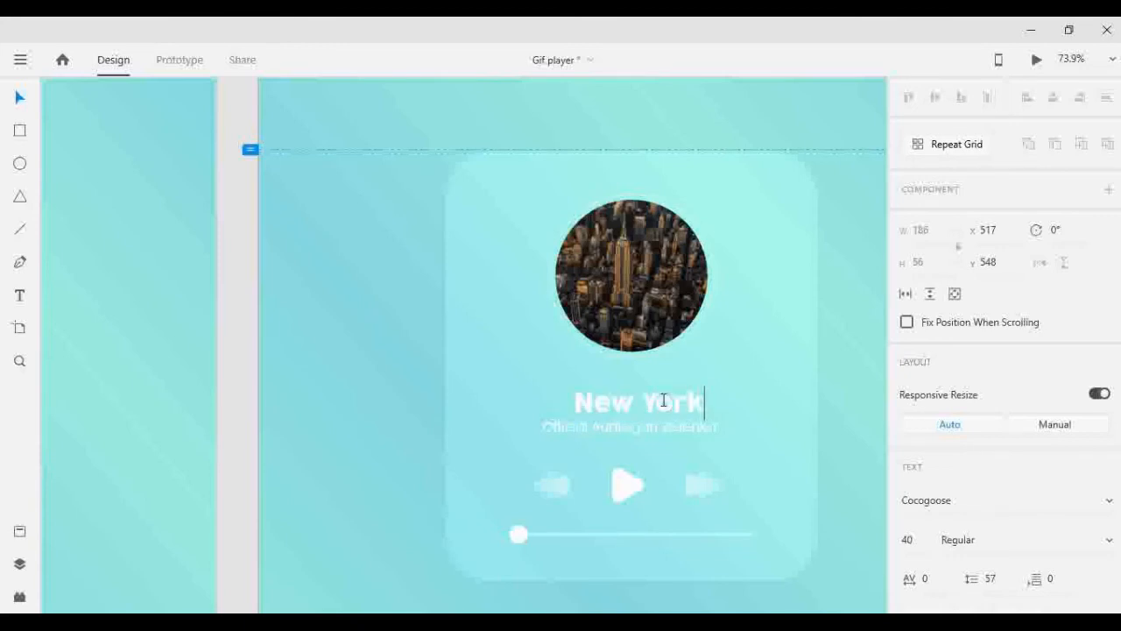
pyautogui.click(243, 292)
pyautogui.click(627, 403)
pyautogui.click(1054, 98)
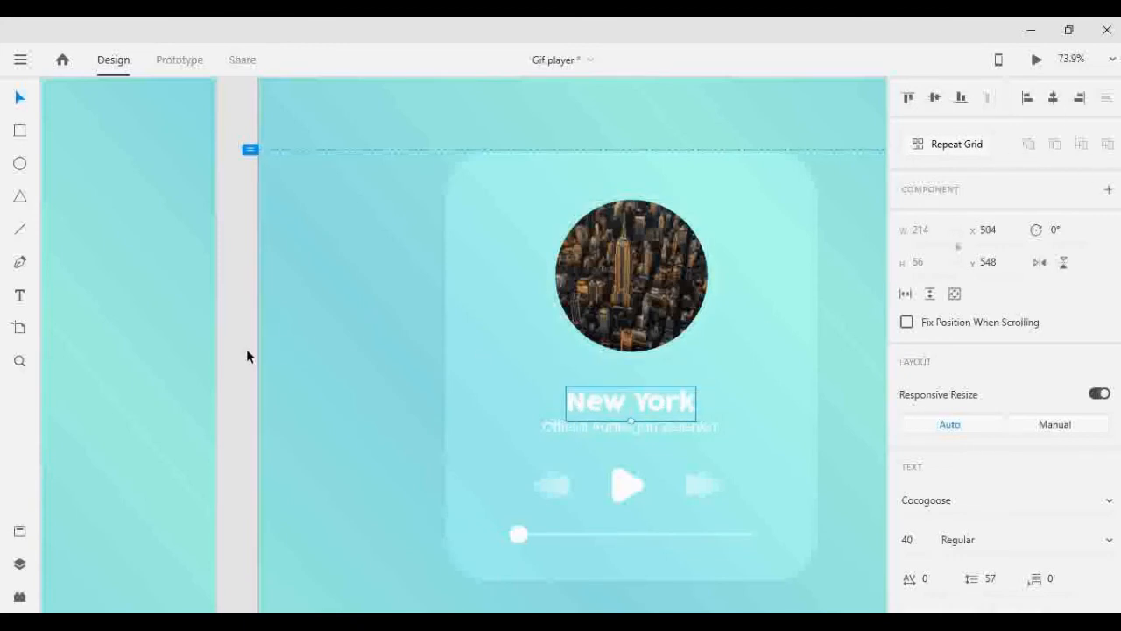
# - Rewrite the subtitle line below the New York title for the new track's video cover
pyautogui.click(246, 350)
pyautogui.doubleClick(618, 427)
pyautogui.click(637, 427)
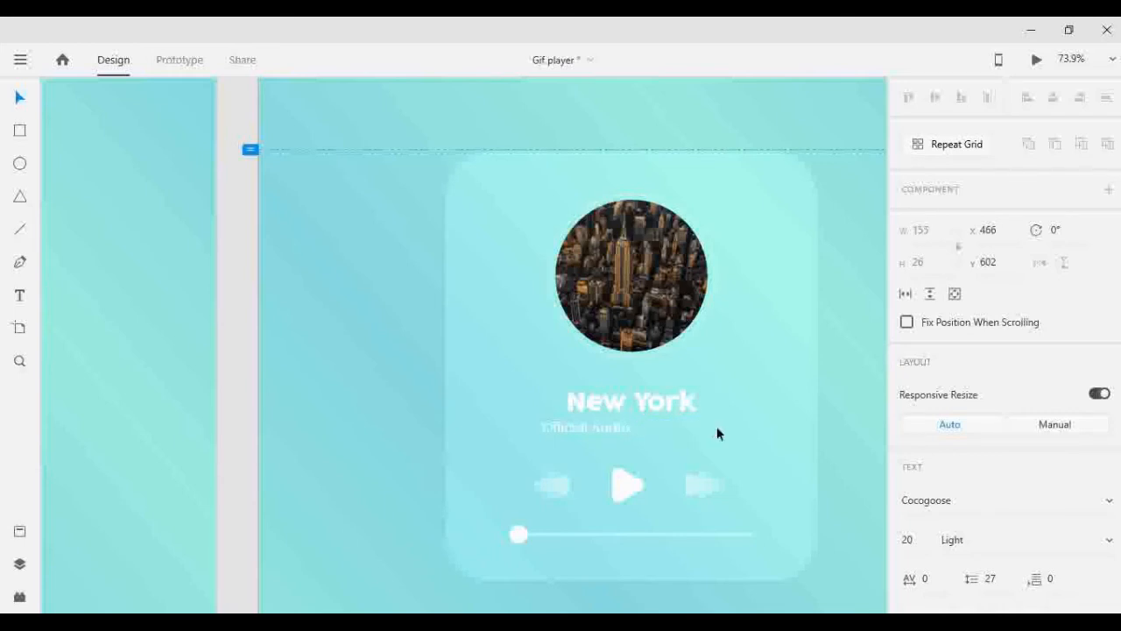
pyautogui.write('Edition')
pyautogui.press('BackSpace')
pyautogui.press('BackSpace')
pyautogui.press('BackSpace')
pyautogui.press('BackSpace')
pyautogui.press('BackSpace')
pyautogui.press('BackSpace')
pyautogui.press('BackSpace')
pyautogui.press('BackSpace')
pyautogui.write('Video cover')
pyautogui.click(236, 260)
pyautogui.scroll(-2, 241, 231)
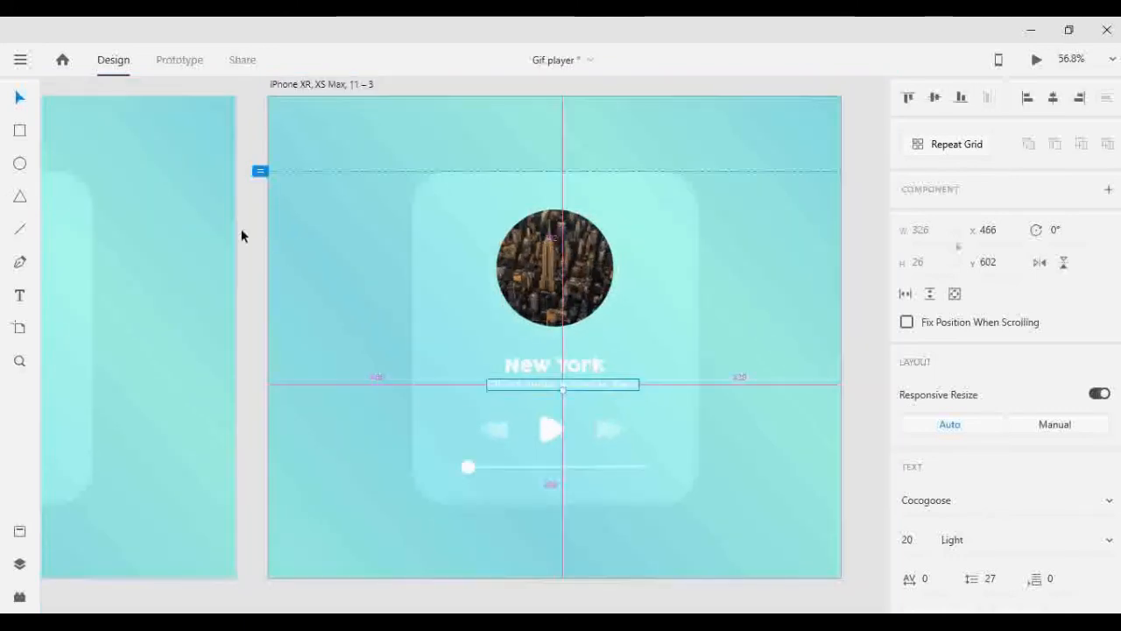
pyautogui.click(242, 232)
# - Rotate the circular city photo on the third artboard through a full turn to 360°
pyautogui.scroll(-5, 242, 231)
pyautogui.scroll(-3, 243, 230)
pyautogui.scroll(2, 237, 219)
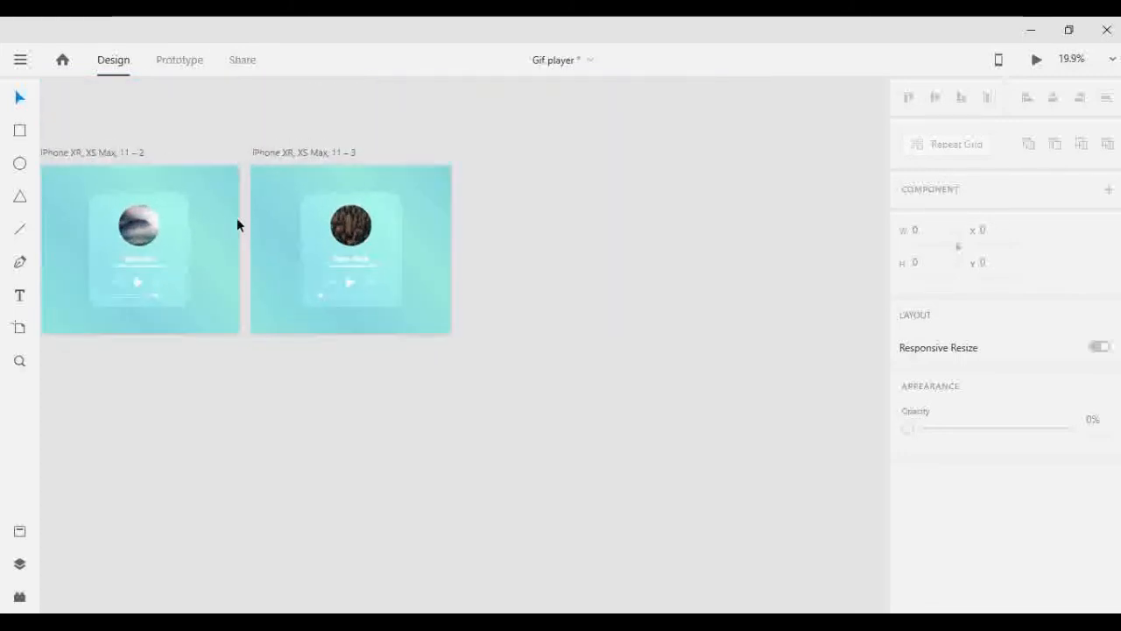
pyautogui.scroll(1, 202, 168)
pyautogui.scroll(2, 190, 240)
pyautogui.scroll(1, 339, 237)
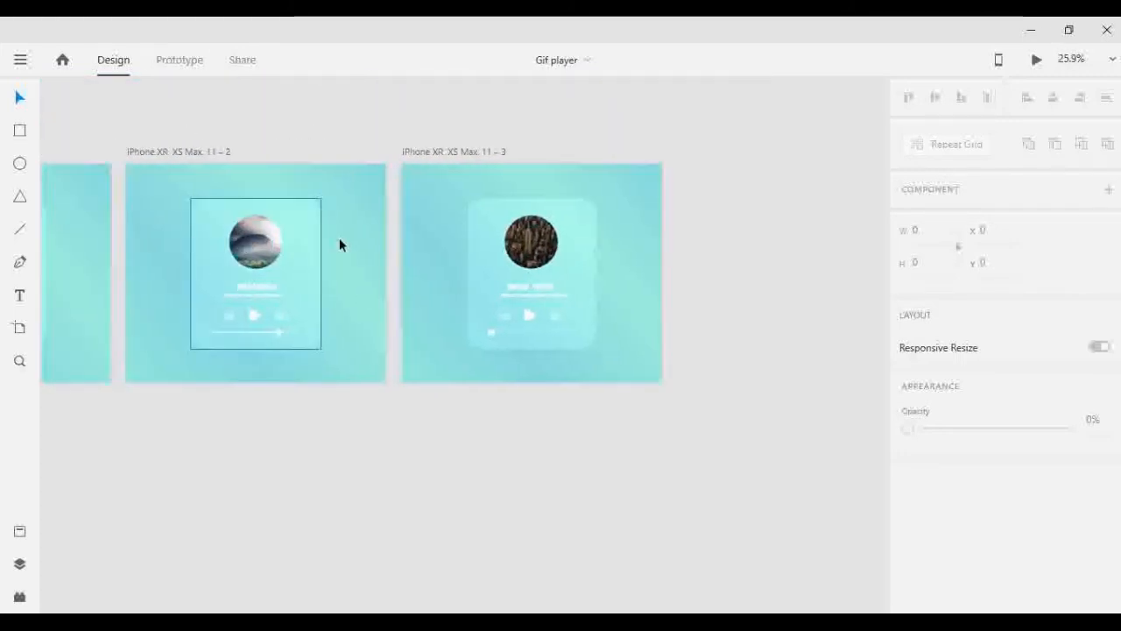
pyautogui.scroll(2, 566, 230)
pyautogui.scroll(2, 507, 258)
pyautogui.click(507, 258)
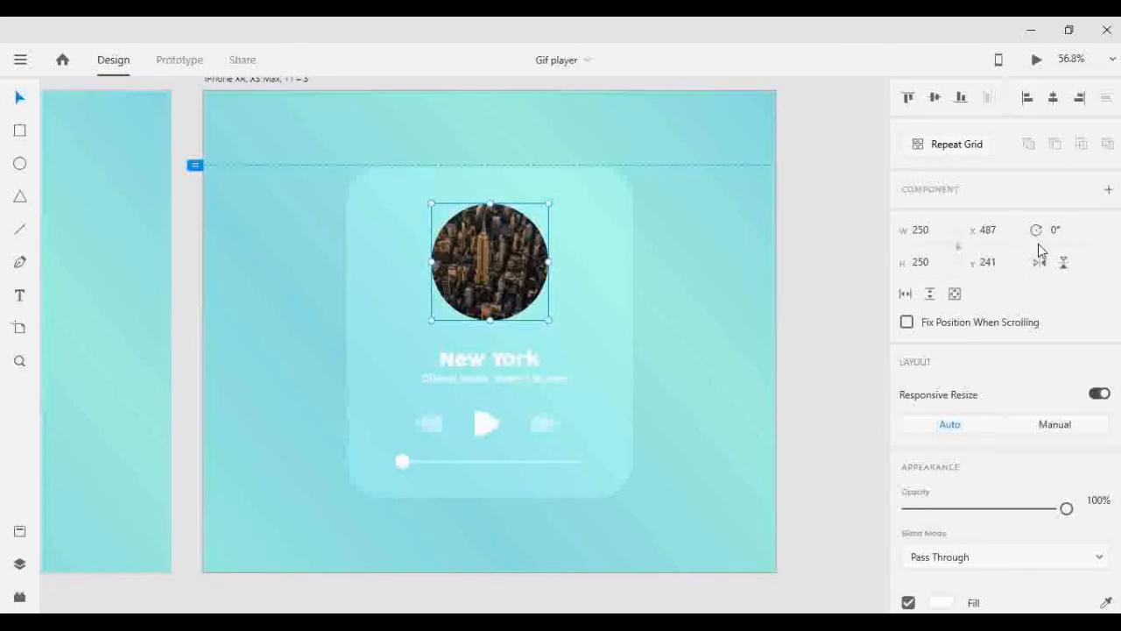
pyautogui.hotkey('shift', 'Up')
pyautogui.hotkey('shift', 'Up')
pyautogui.hotkey('shift', 'Up')
pyautogui.hotkey('shift', 'Up')
pyautogui.hotkey('shift', 'Up')
pyautogui.hotkey('shift', 'Up')
pyautogui.hotkey('shift', 'Up')
pyautogui.hotkey('shift', 'Up')
pyautogui.hotkey('shift', 'Up')
pyautogui.hotkey('shift', 'Up')
pyautogui.hotkey('shift', 'Up')
pyautogui.hotkey('shift', 'Up')
pyautogui.hotkey('shift', 'Up')
pyautogui.hotkey('shift', 'Up')
pyautogui.hotkey('shift', 'Up')
pyautogui.hotkey('shift', 'Up')
pyautogui.hotkey('shift', 'Up')
pyautogui.hotkey('shift', 'Up')
pyautogui.hotkey('shift', 'Up')
pyautogui.hotkey('shift', 'Up')
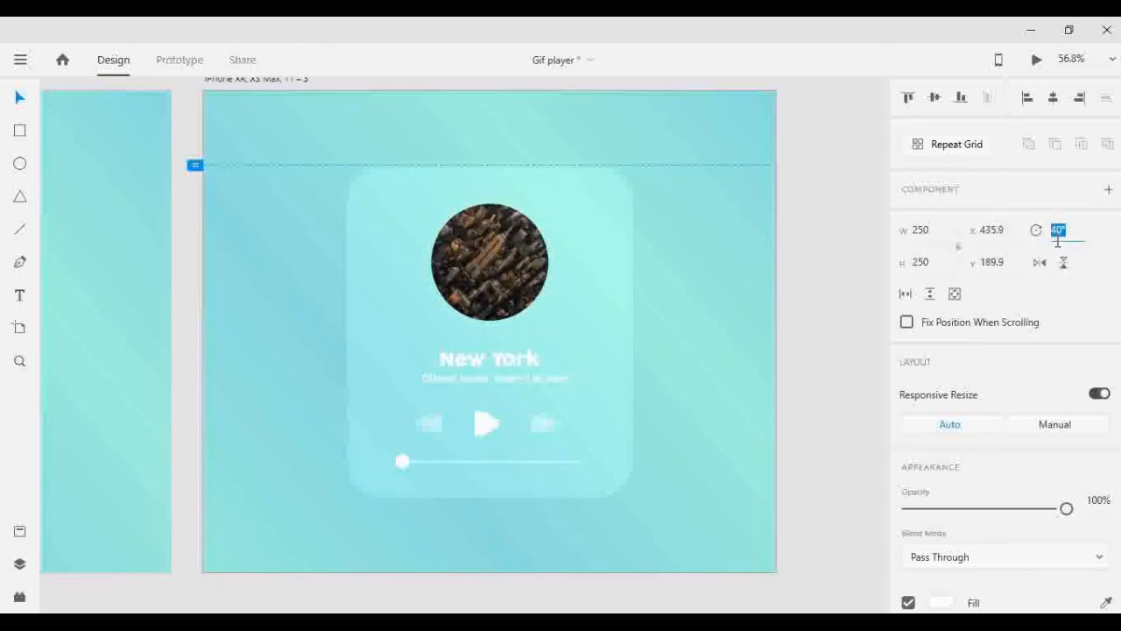
pyautogui.hotkey('shift', 'Up')
pyautogui.hotkey('shift', 'Up')
pyautogui.hotkey('shift', 'Up')
pyautogui.hotkey('shift', 'Up')
pyautogui.hotkey('shift', 'Up')
pyautogui.hotkey('shift', 'Up')
pyautogui.hotkey('shift', 'Up')
pyautogui.hotkey('shift', 'Up')
pyautogui.hotkey('shift', 'Up')
pyautogui.hotkey('shift', 'Up')
pyautogui.hotkey('shift', 'Up')
pyautogui.hotkey('shift', 'Up')
pyautogui.hotkey('shift', 'Up')
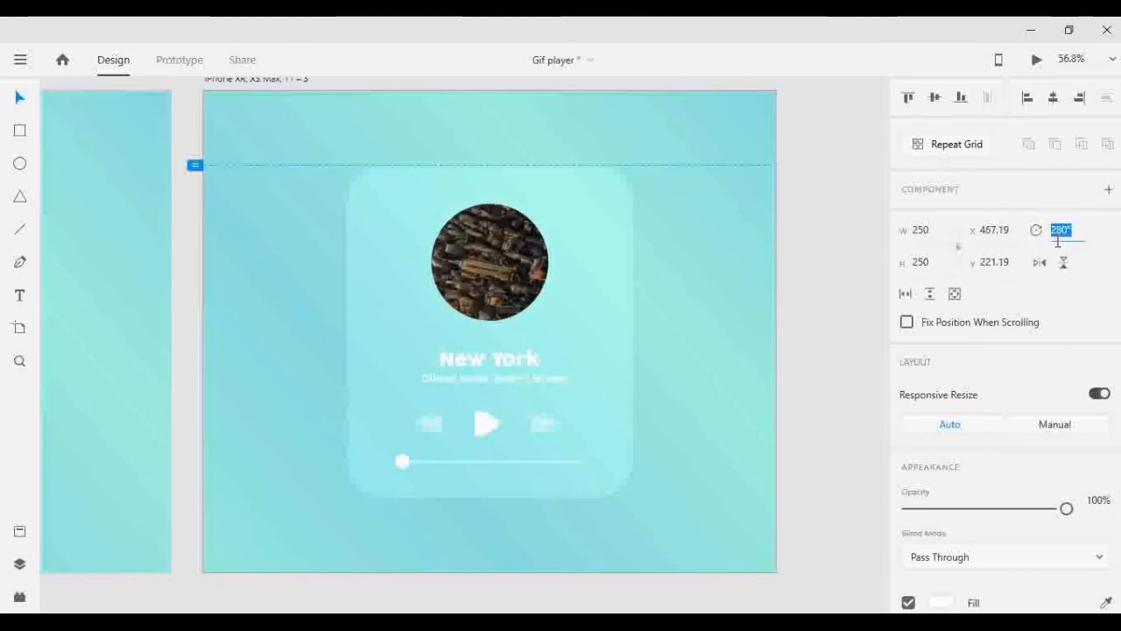
pyautogui.hotkey('shift', 'Up')
pyautogui.hotkey('shift', 'Up')
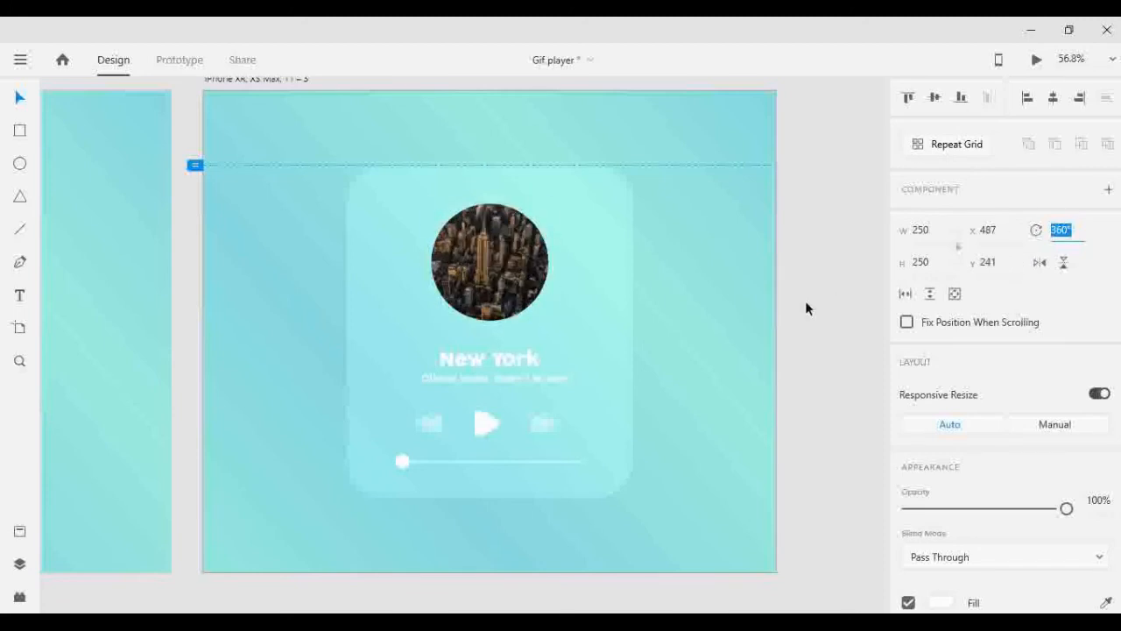
pyautogui.hotkey('shift', 'Down')
pyautogui.click(805, 301)
# - Rotate the circular volcano photo on the second artboard through a full turn in the negative direction
pyautogui.scroll(-2, 384, 271)
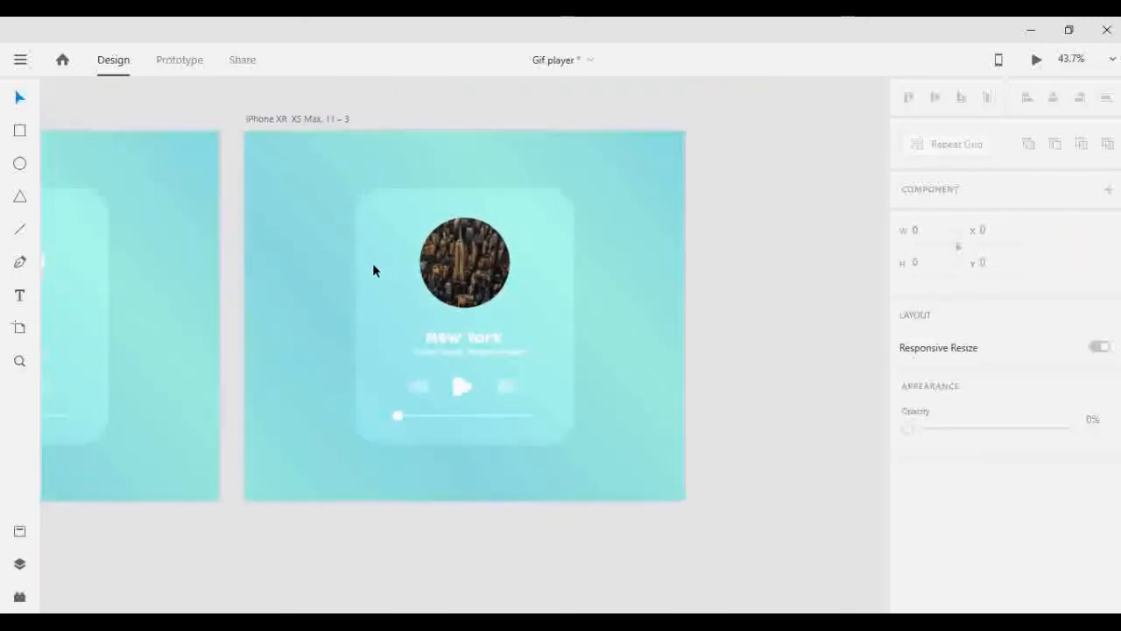
pyautogui.hscroll(-4, 144, 284)
pyautogui.scroll(3, 237, 273)
pyautogui.click(236, 267)
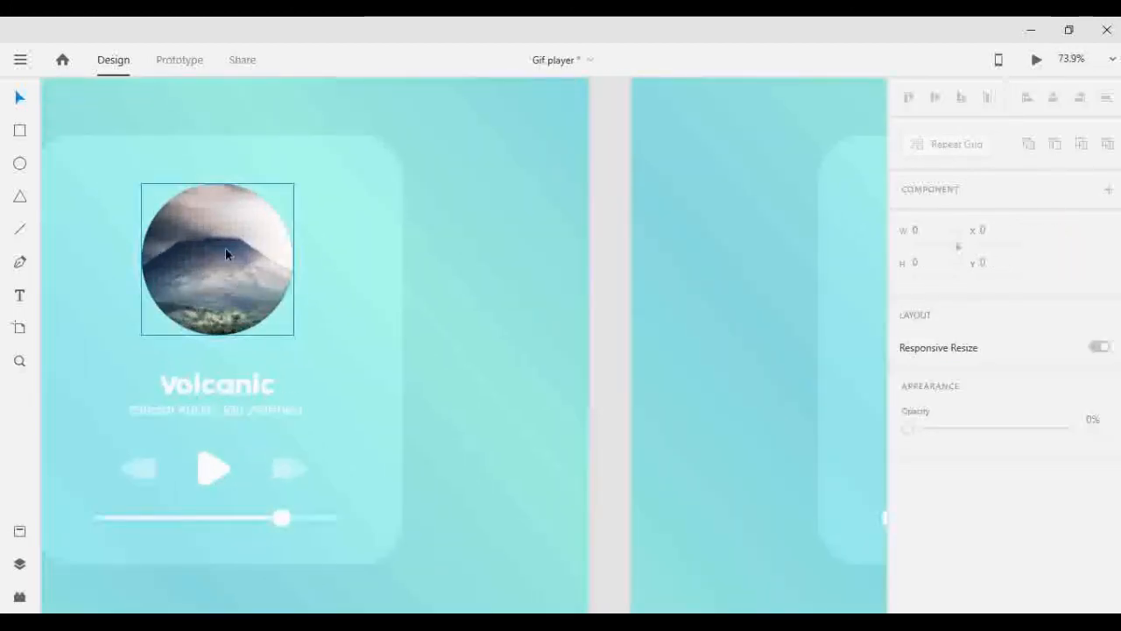
pyautogui.click(1055, 230)
pyautogui.write('30')
pyautogui.hotkey('shift', 'Down')
pyautogui.hotkey('shift', 'Down')
pyautogui.hotkey('shift', 'Down')
pyautogui.hotkey('shift', 'Down')
pyautogui.hotkey('shift', 'Down')
pyautogui.hotkey('shift', 'Down')
pyautogui.hotkey('shift', 'Down')
pyautogui.hotkey('shift', 'Down')
pyautogui.hotkey('shift', 'Down')
pyautogui.hotkey('shift', 'Down')
pyautogui.hotkey('shift', 'Down')
pyautogui.hotkey('shift', 'Down')
pyautogui.hotkey('shift', 'Down')
pyautogui.hotkey('shift', 'Down')
pyautogui.hotkey('shift', 'Down')
pyautogui.hotkey('shift', 'Down')
pyautogui.hotkey('shift', 'Down')
pyautogui.hotkey('shift', 'Down')
pyautogui.hotkey('shift', 'Down')
pyautogui.hotkey('shift', 'Down')
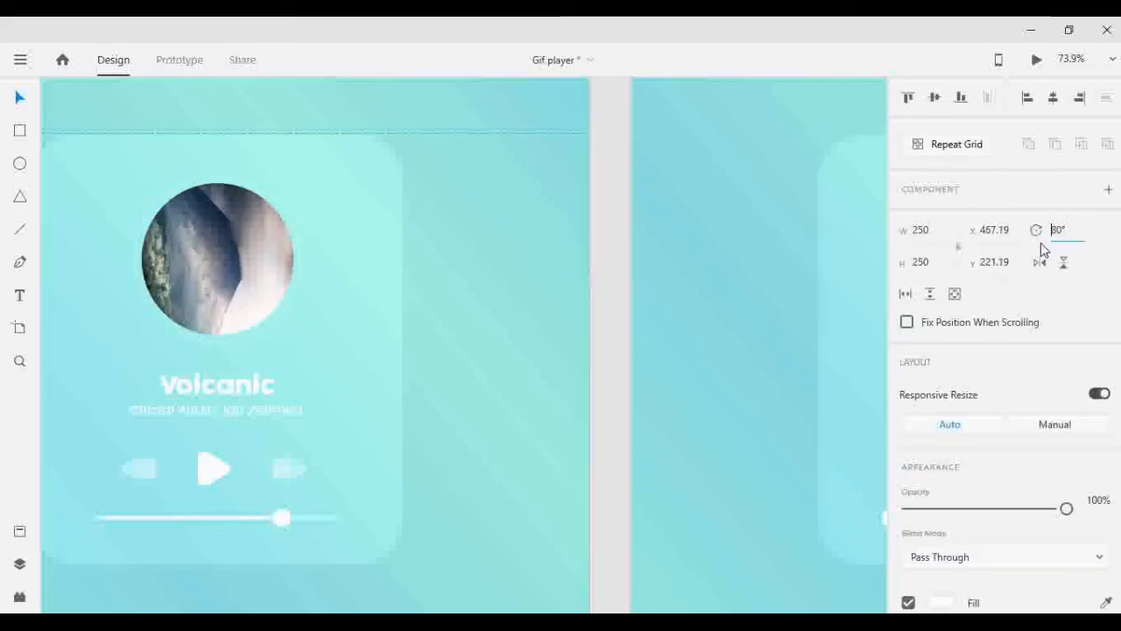
pyautogui.hotkey('shift', 'Down')
pyautogui.hotkey('shift', 'Down')
pyautogui.hotkey('shift', 'Down')
pyautogui.hotkey('shift', 'Down')
pyautogui.hotkey('shift', 'Down')
pyautogui.hotkey('shift', 'Down')
pyautogui.hotkey('shift', 'Down')
pyautogui.hotkey('shift', 'Down')
pyautogui.hotkey('shift', 'Down')
pyautogui.hotkey('shift', 'Down')
pyautogui.hotkey('shift', 'Down')
pyautogui.hotkey('shift', 'Down')
pyautogui.hotkey('shift', 'Down')
pyautogui.hotkey('shift', 'Down')
pyautogui.hotkey('shift', 'Down')
pyautogui.hotkey('shift', 'Down')
pyautogui.hotkey('shift', 'Down')
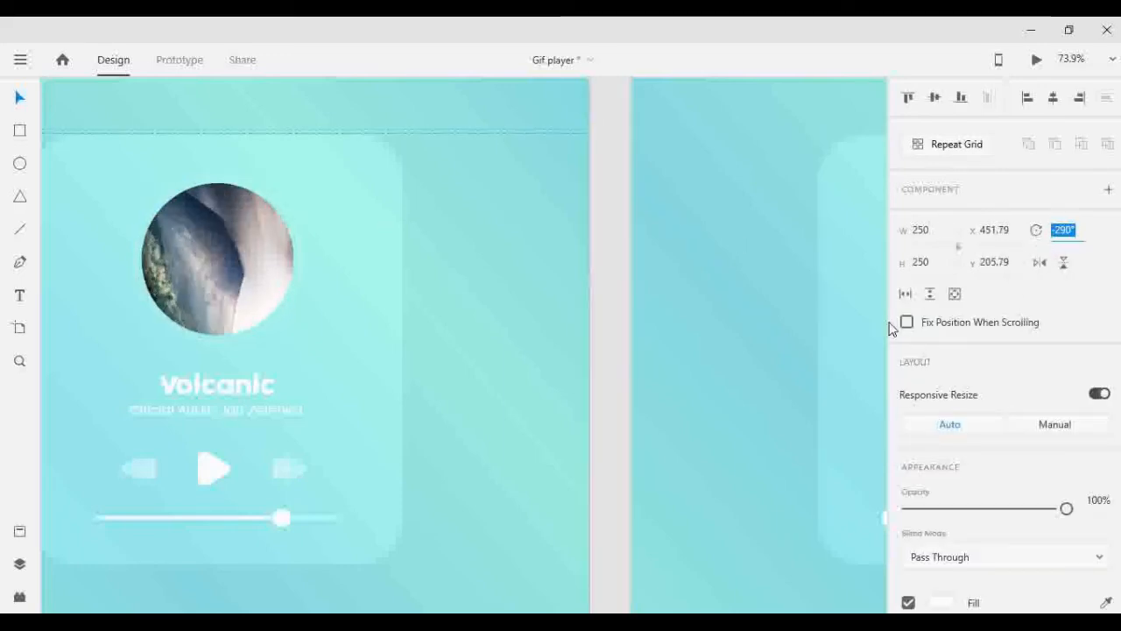
pyautogui.click(433, 220)
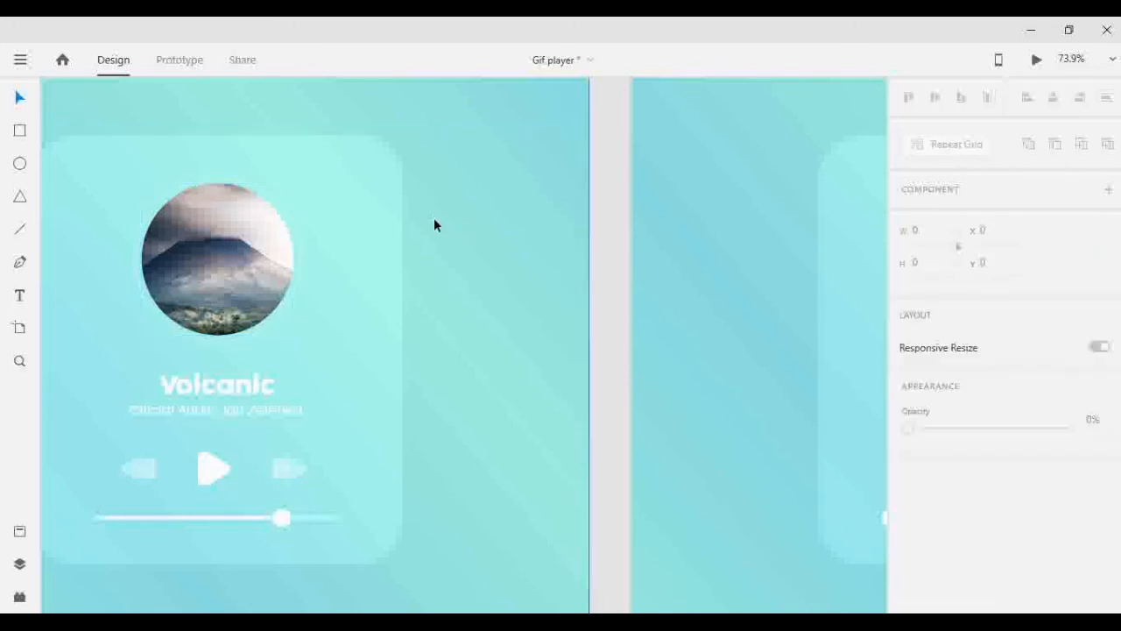
# - Switch to prototyping and link the play button on the first artboard to the second artboard
pyautogui.scroll(-5, 420, 223)
pyautogui.hscroll(-4, 263, 254)
pyautogui.click(174, 62)
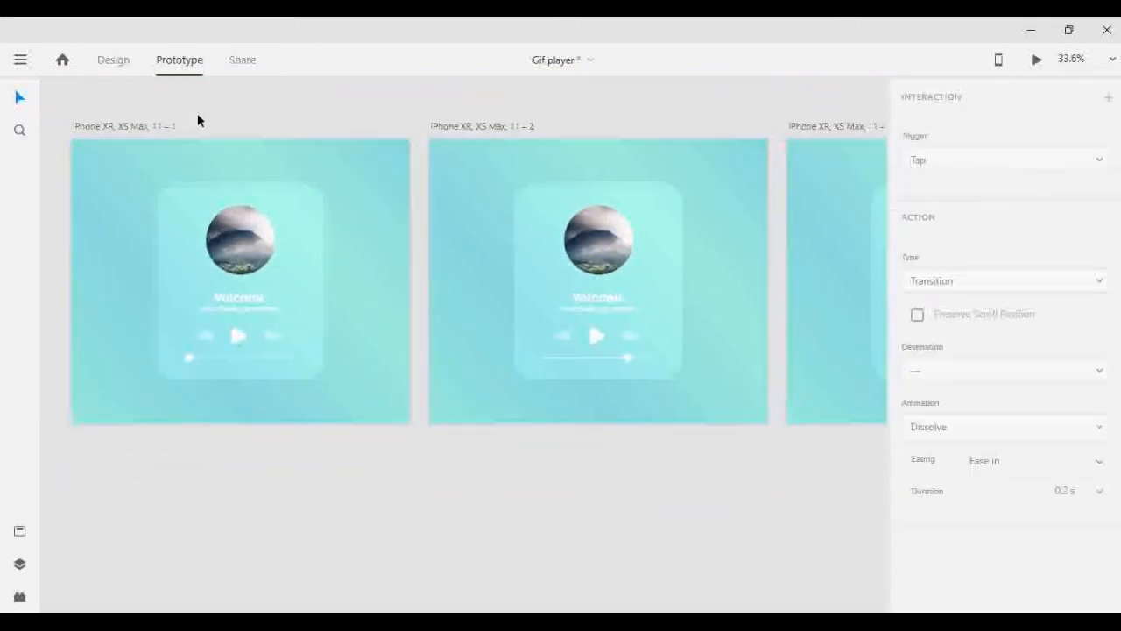
pyautogui.scroll(3, 223, 368)
pyautogui.click(226, 382)
pyautogui.moveTo(252, 383); pyautogui.dragTo(713, 287)
# - Link the next-track button on the second artboard to the third artboard
pyautogui.scroll(-3, 469, 347)
pyautogui.hscroll(3, 613, 354)
pyautogui.scroll(3, 510, 355)
pyautogui.click(495, 360)
pyautogui.scroll(-3, 713, 288)
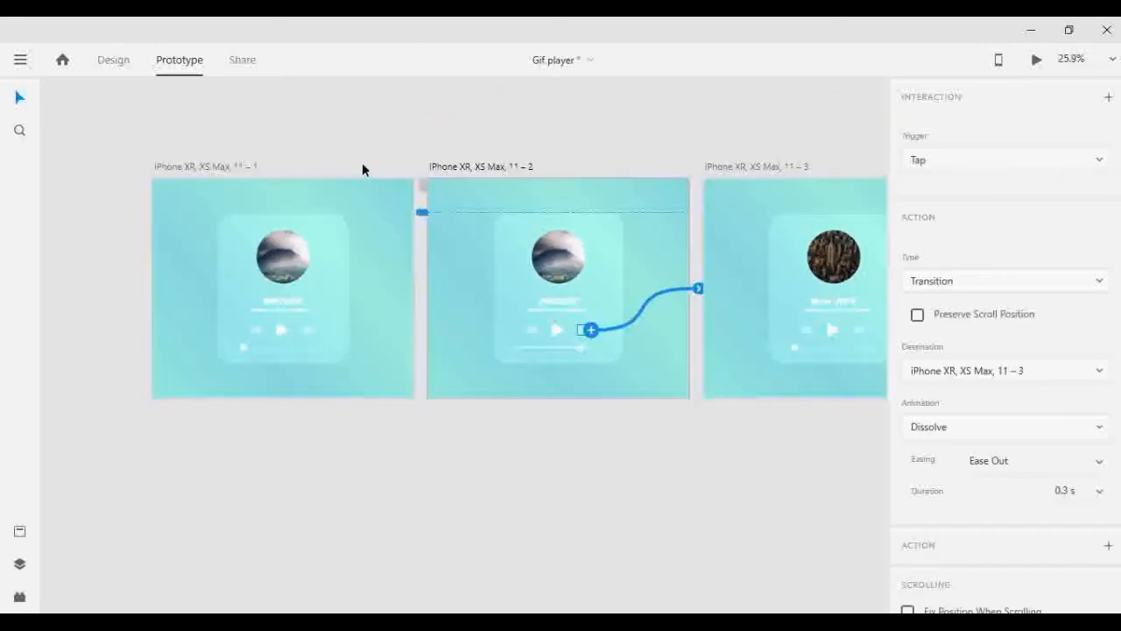
pyautogui.click(188, 165)
pyautogui.click(113, 60)
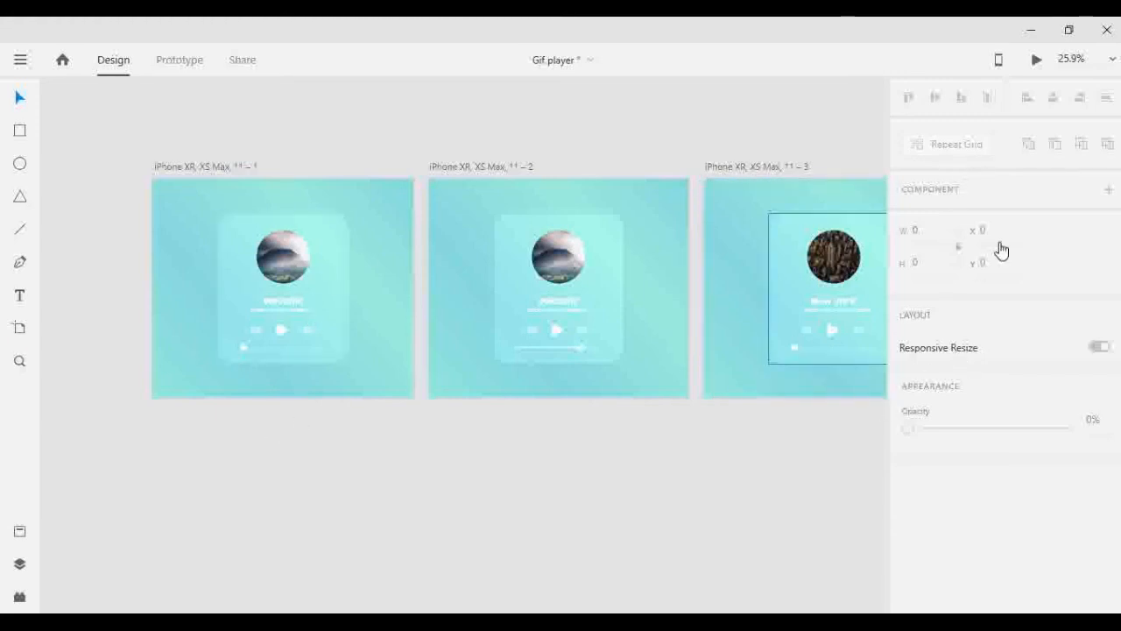
pyautogui.scroll(-2, 754, 389)
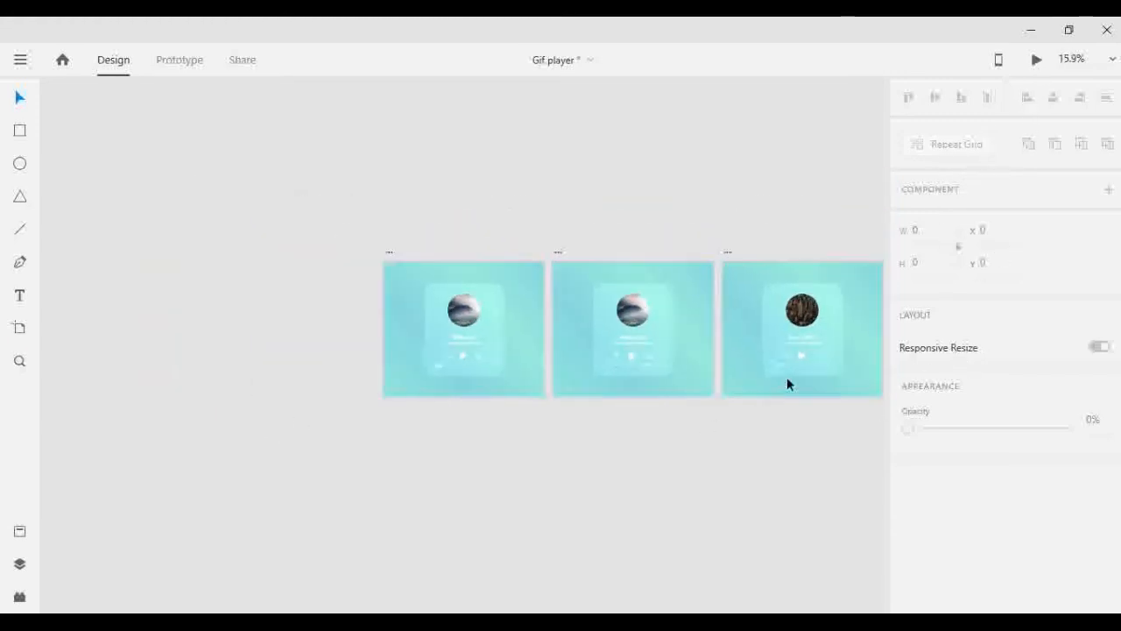
pyautogui.scroll(3, 840, 352)
pyautogui.hscroll(2, 838, 348)
pyautogui.scroll(1, 747, 328)
pyautogui.click(704, 318)
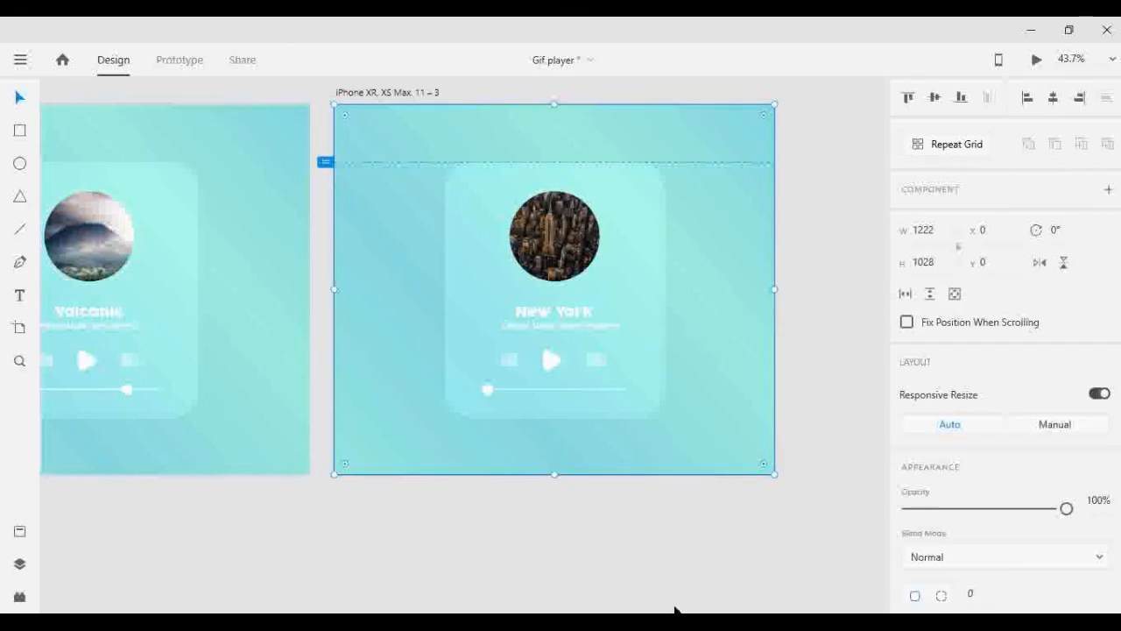
# - Link the next-track button on the third artboard back to the first artboard with an Auto-Animate action on tap
pyautogui.hotkey('ctrl', 'Tab')
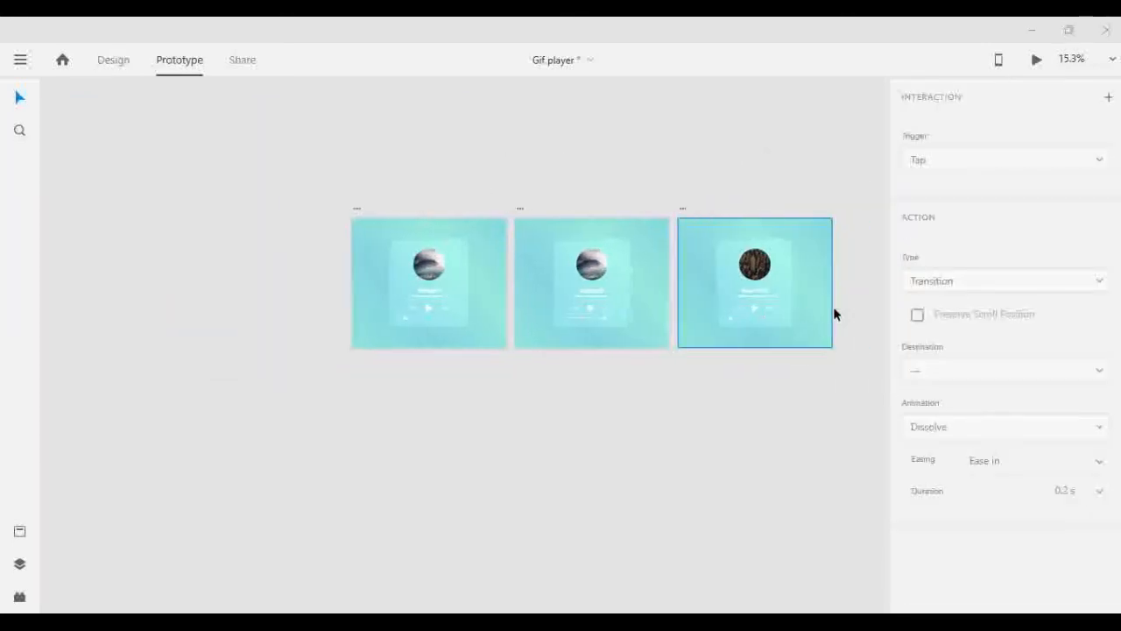
pyautogui.scroll(3, 772, 307)
pyautogui.click(772, 305)
pyautogui.scroll(-2, 768, 310)
pyautogui.moveTo(774, 314); pyautogui.dragTo(350, 340)
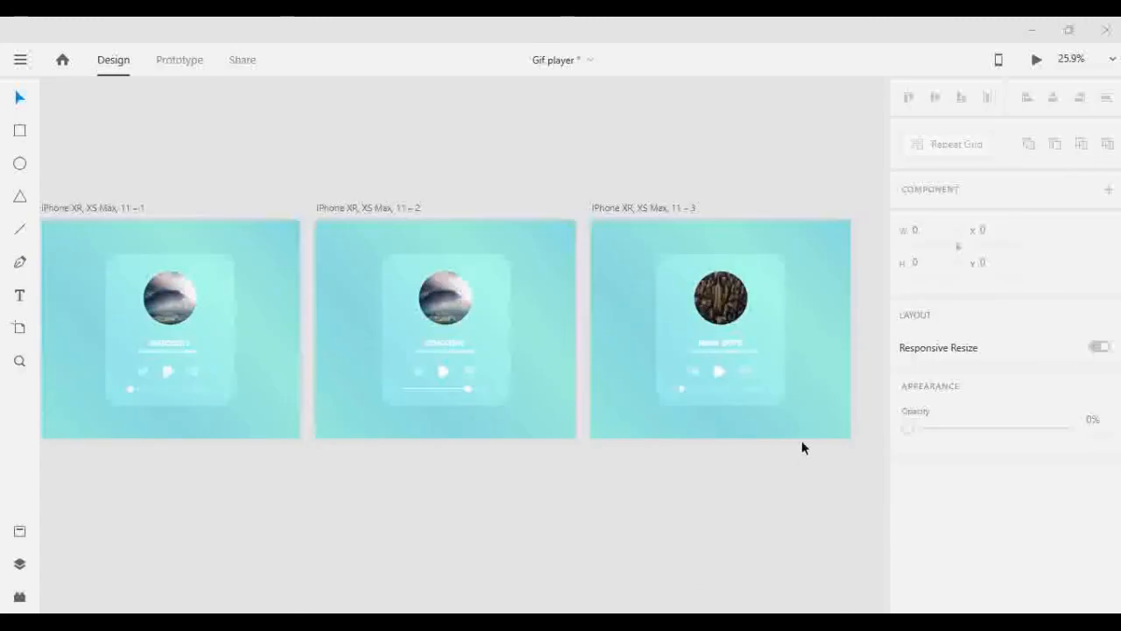
# - Recolor the first stop of the third artboard's background gradient to a bright red
pyautogui.scroll(3, 802, 440)
pyautogui.hscroll(2, 824, 418)
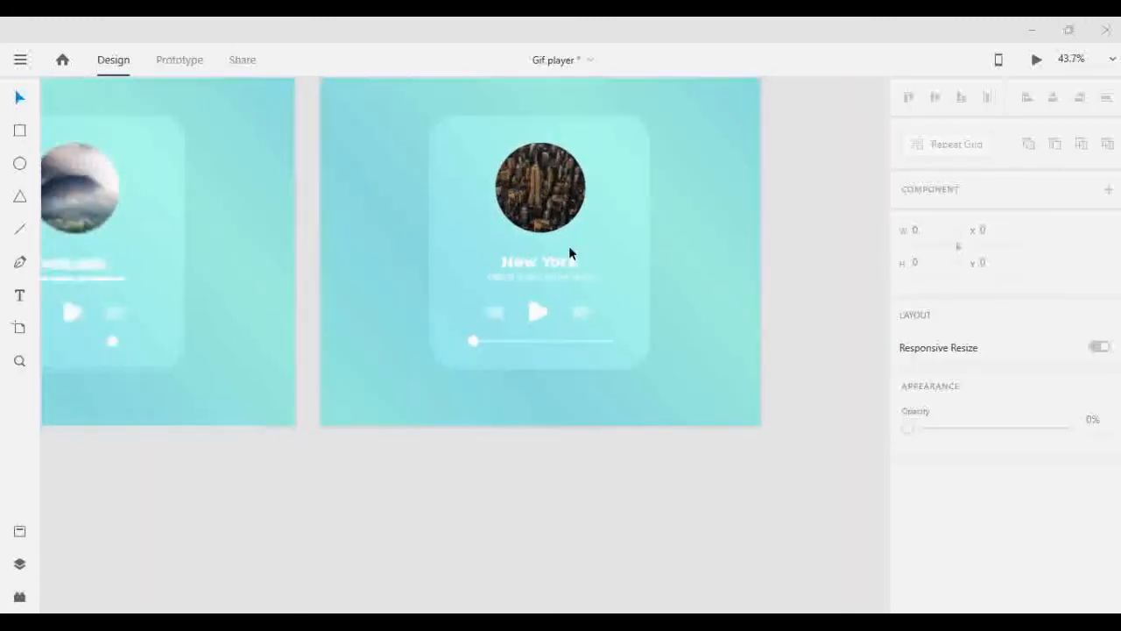
pyautogui.scroll(2, 613, 219)
pyautogui.click(680, 175)
pyautogui.scroll(-5, 997, 477)
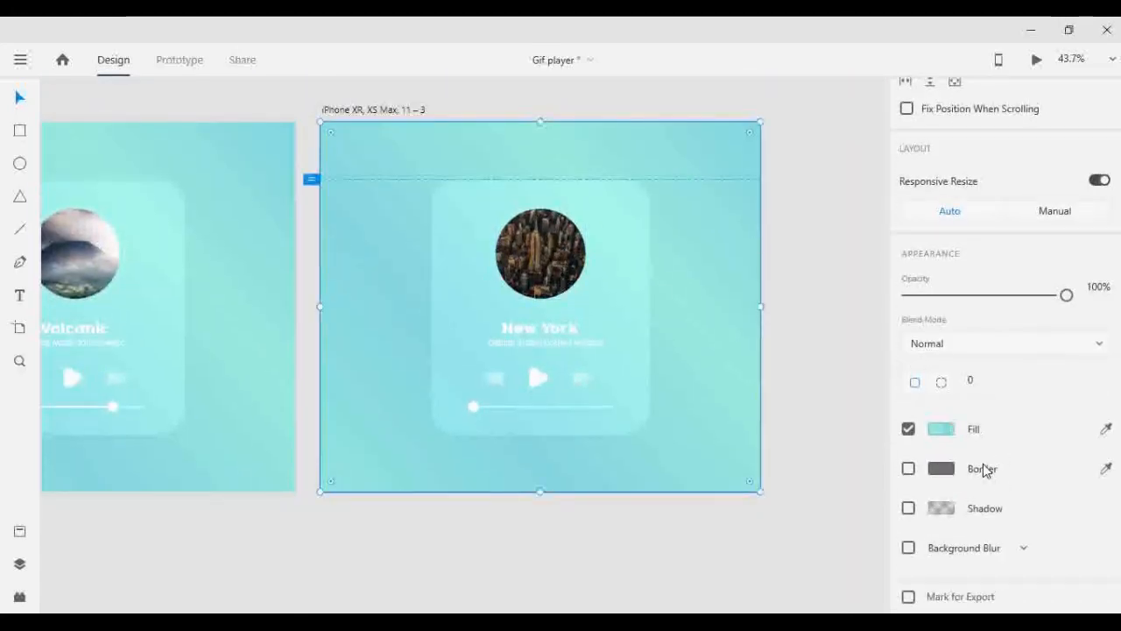
pyautogui.click(941, 428)
pyautogui.click(696, 324)
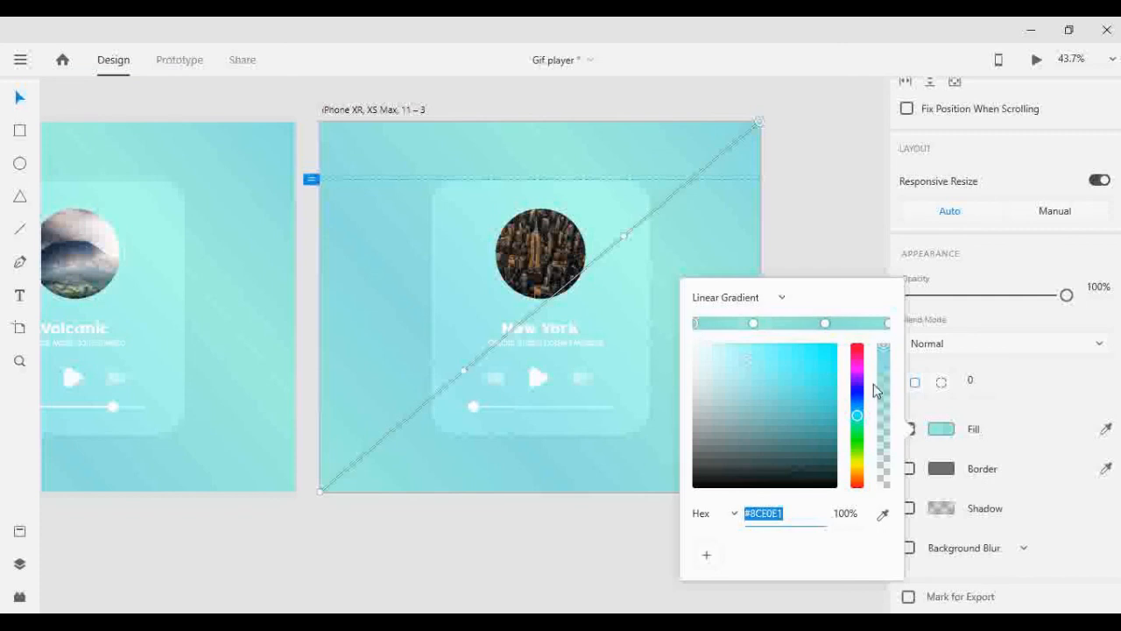
pyautogui.moveTo(857, 416); pyautogui.dragTo(859, 343)
pyautogui.moveTo(759, 358); pyautogui.dragTo(814, 345)
# - Recolor the second stop of the third artboard's background gradient to light pink #F3B0B0
pyautogui.click(753, 323)
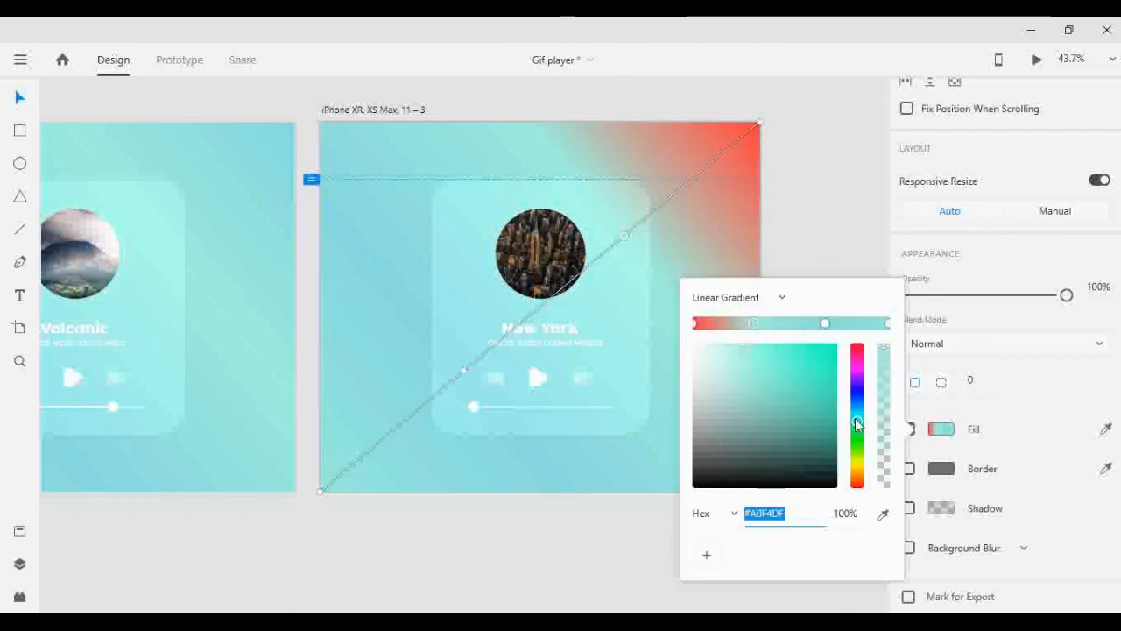
pyautogui.moveTo(857, 422); pyautogui.dragTo(858, 340)
pyautogui.moveTo(742, 349); pyautogui.dragTo(733, 349)
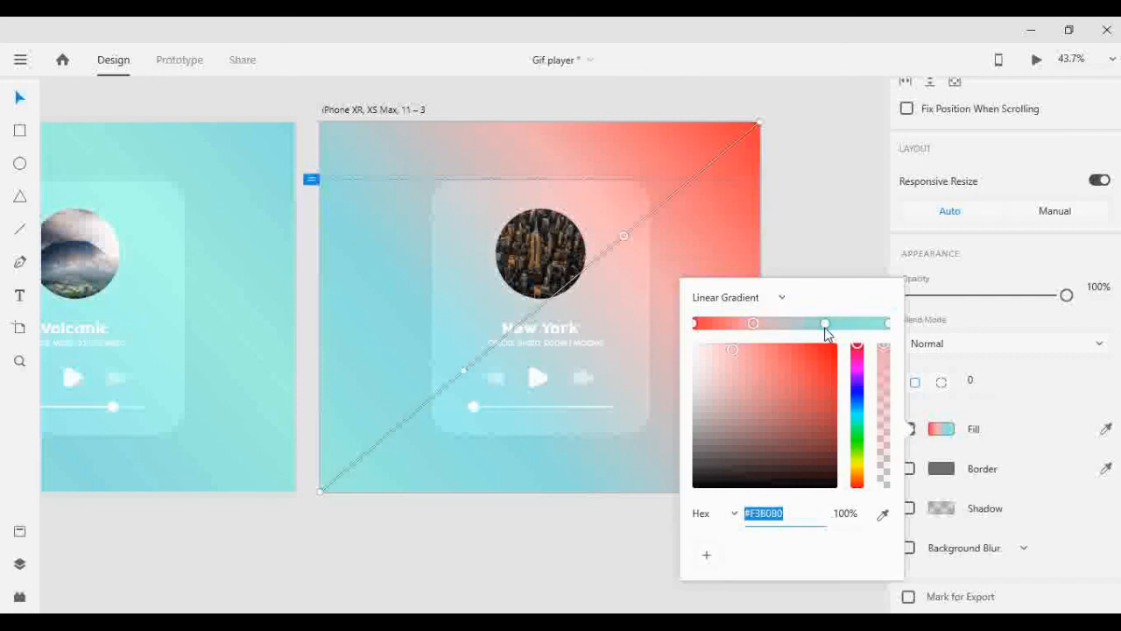
# - Shift the light pink stop of the third artboard's background gradient farther from the red end and finish editing the fill
pyautogui.moveTo(757, 327); pyautogui.dragTo(772, 329)
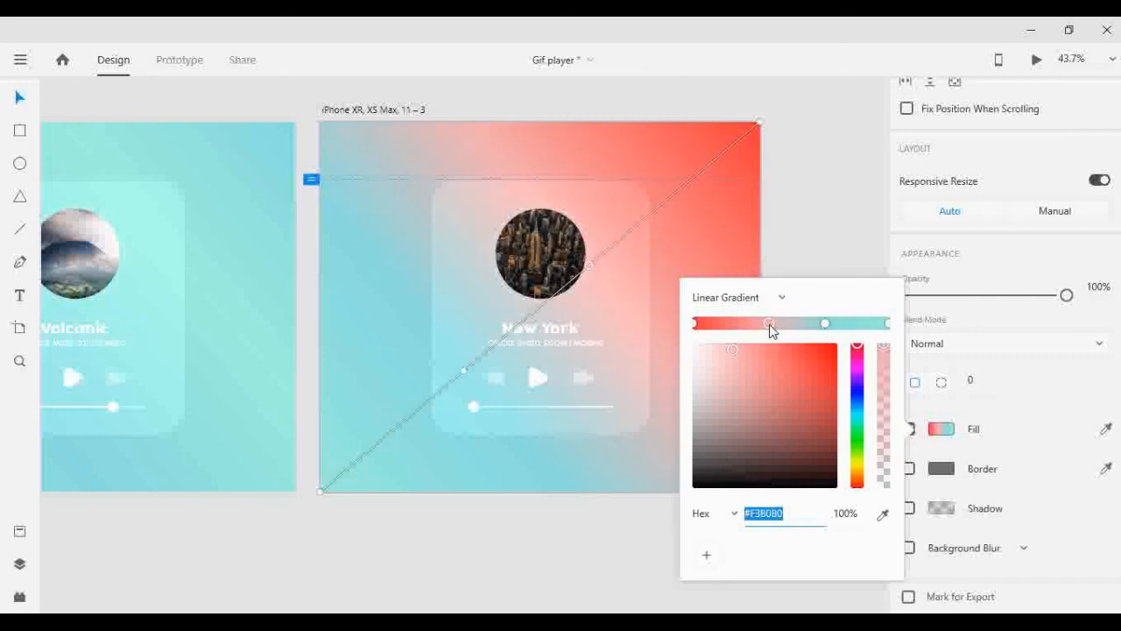
pyautogui.click(805, 235)
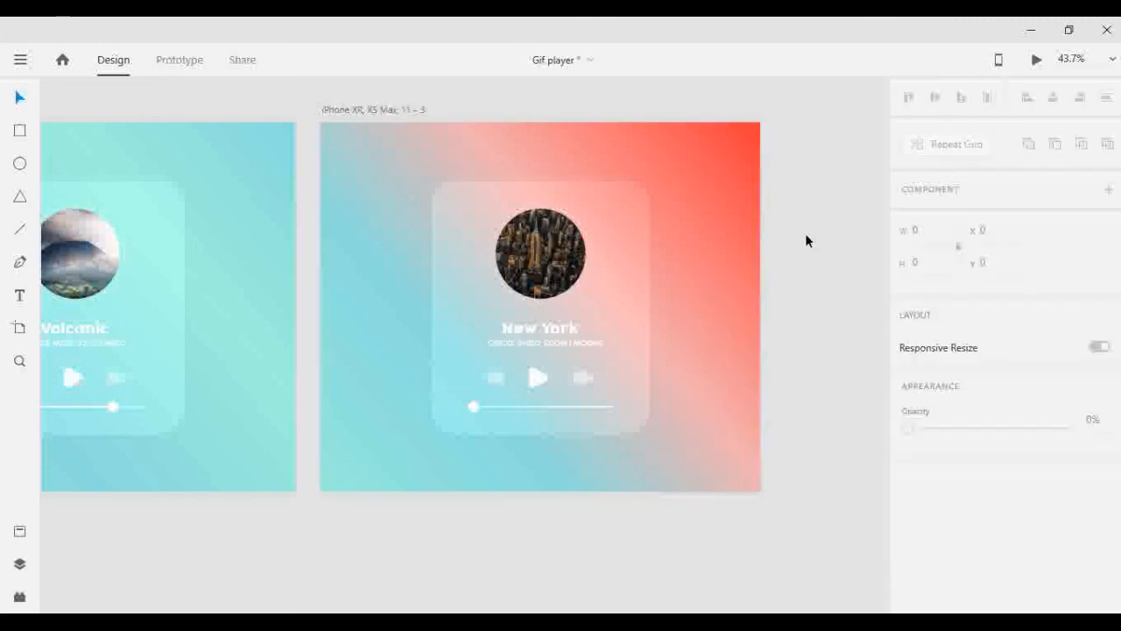
# - Preview the prototype and test the play button, track-skip buttons and progress slider on the Volcanic and New York cards
pyautogui.scroll(-5, 777, 301)
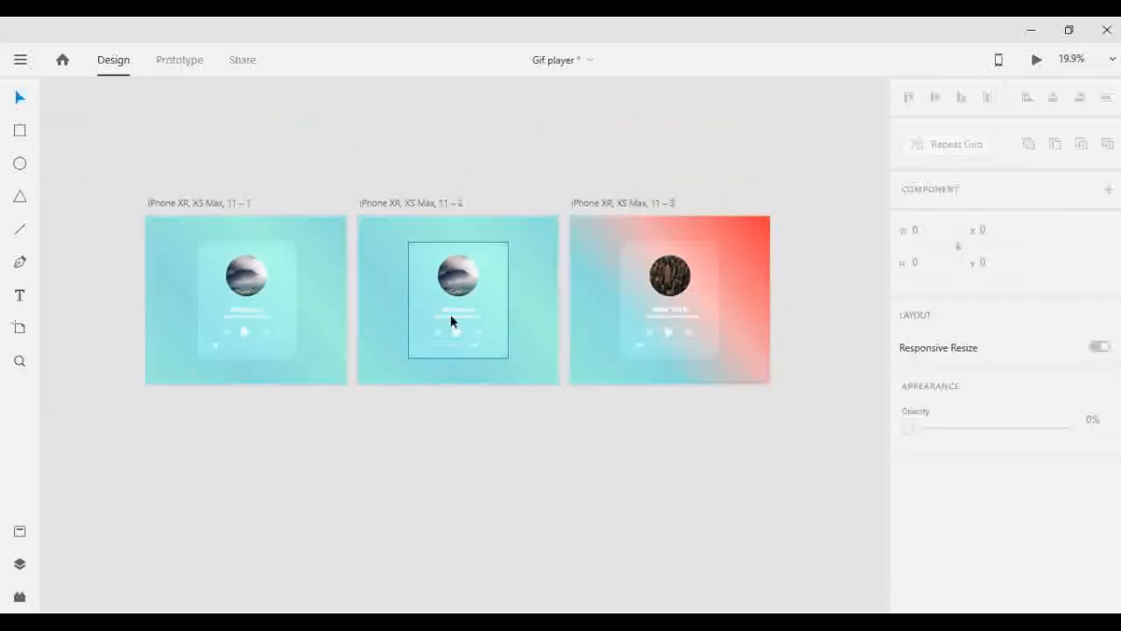
pyautogui.scroll(3, 429, 292)
pyautogui.scroll(-1, 424, 292)
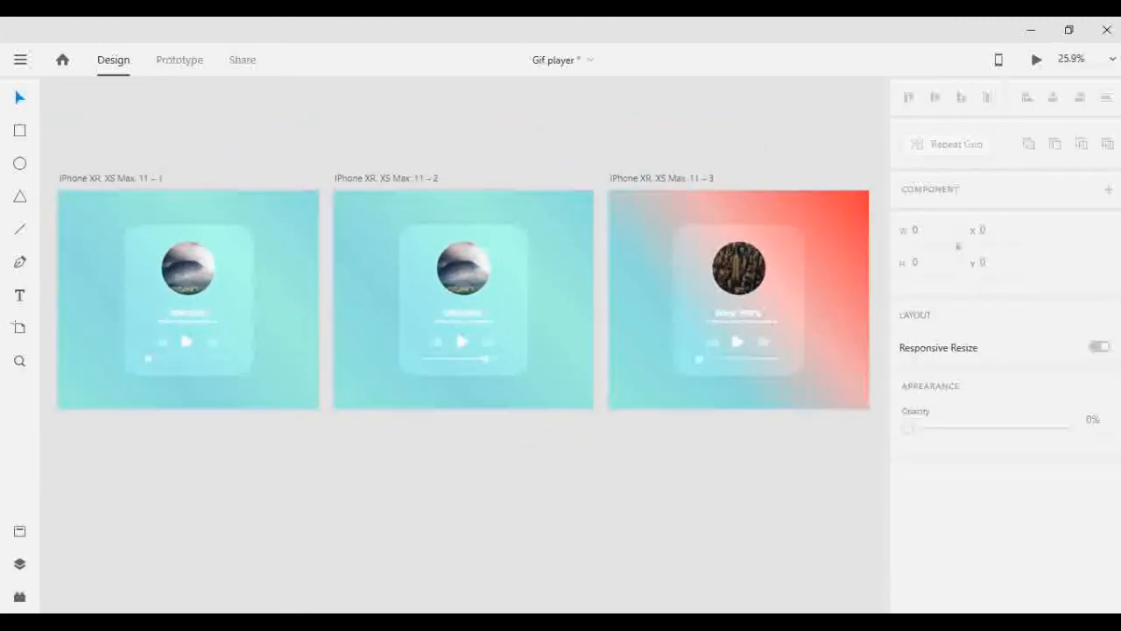
pyautogui.click(1036, 59)
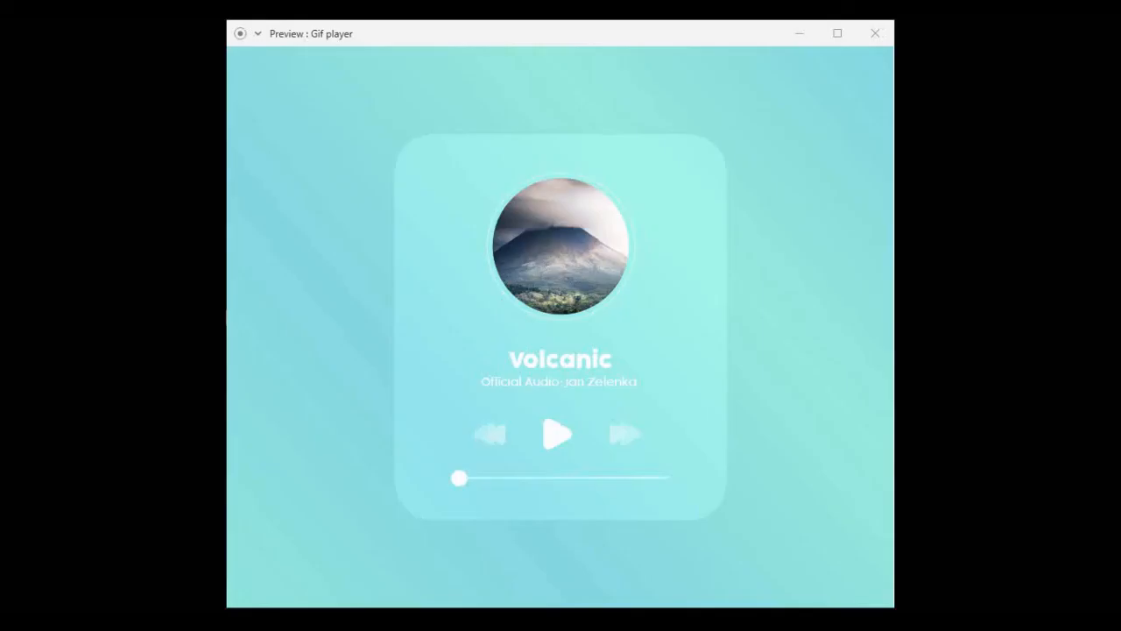
pyautogui.click(553, 441)
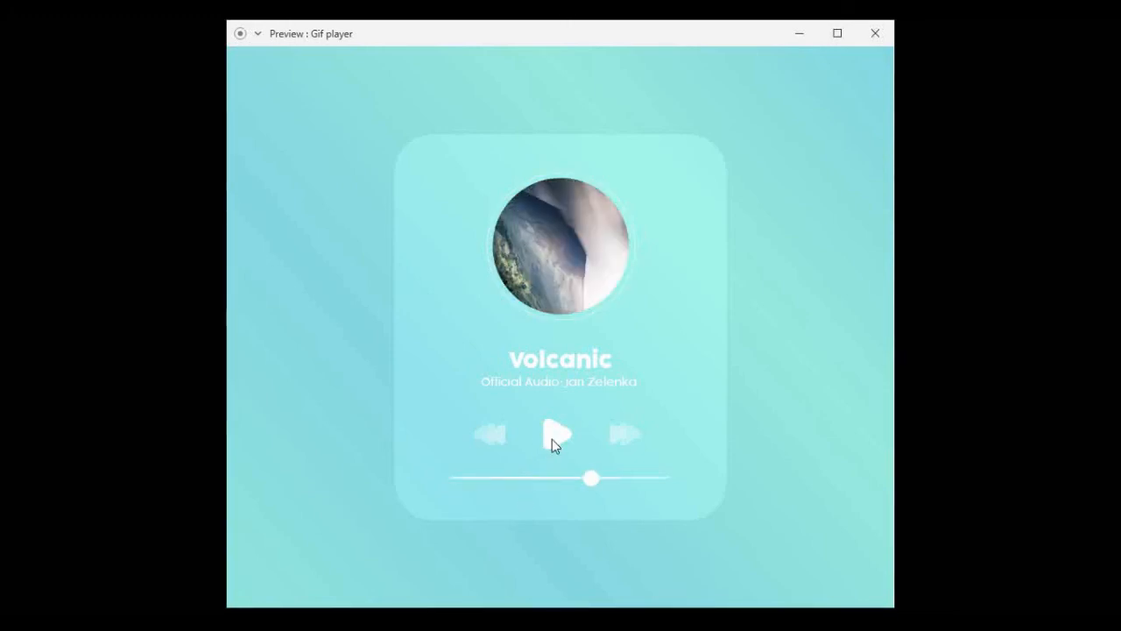
pyautogui.click(618, 437)
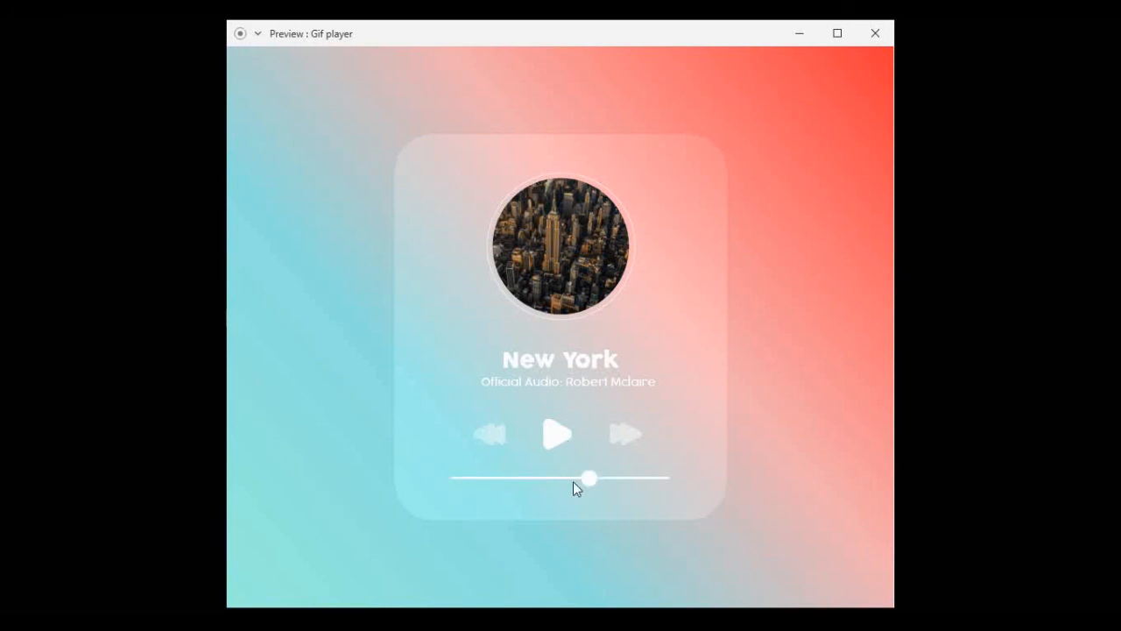
pyautogui.moveTo(568, 478); pyautogui.dragTo(518, 478)
pyautogui.click(480, 441)
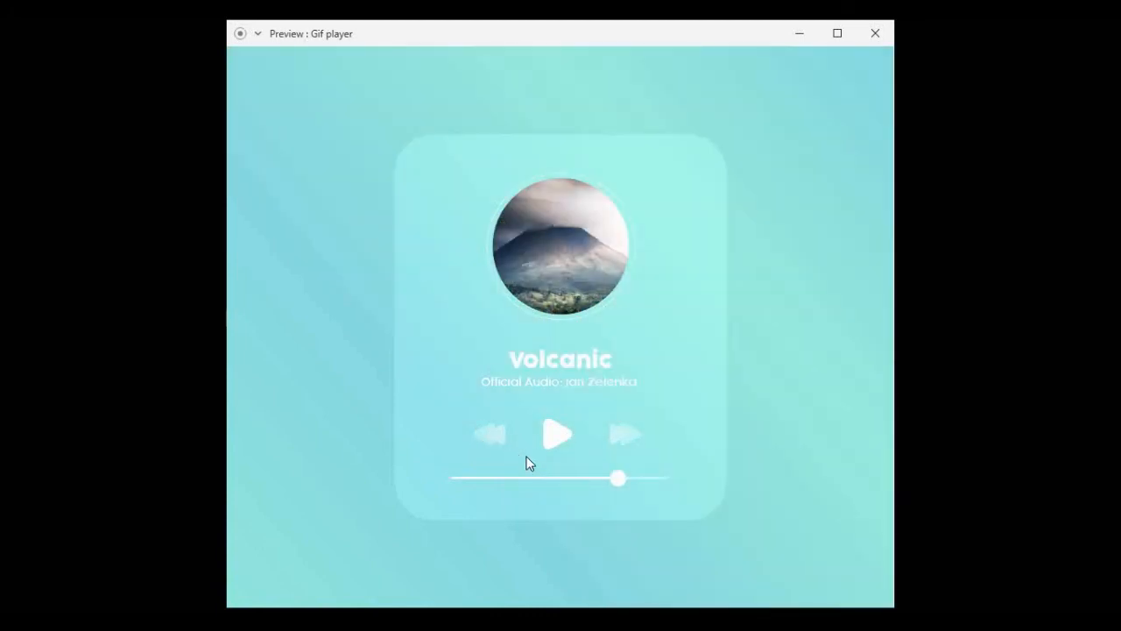
pyautogui.click(625, 438)
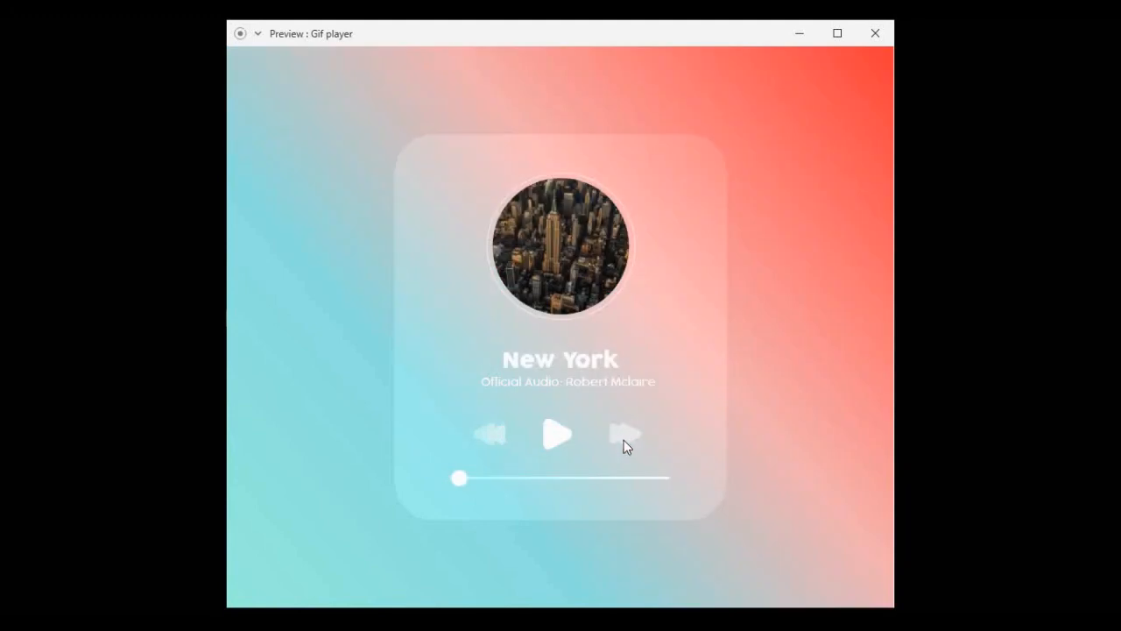